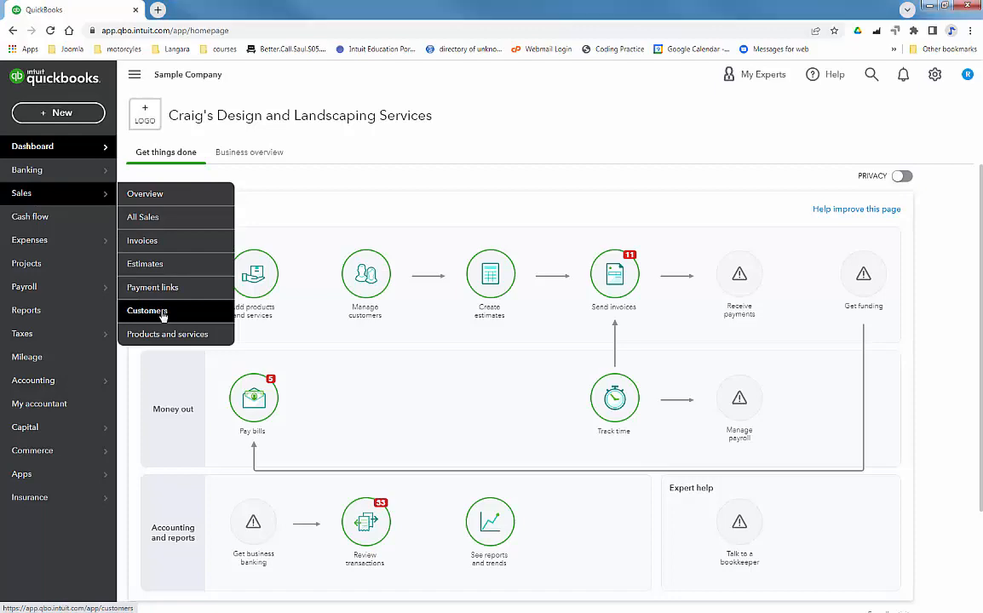
Create a new customer with the customer's first and last name, and save the record.
{"action": "left_click", "coordinate": [162, 314]}
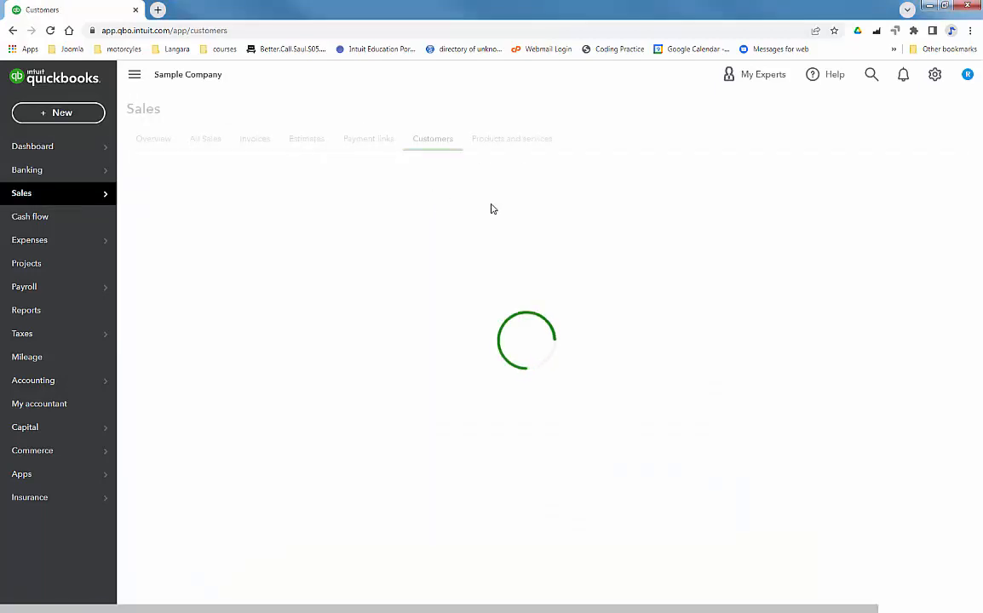
{"action": "left_click", "coordinate": [900, 175]}
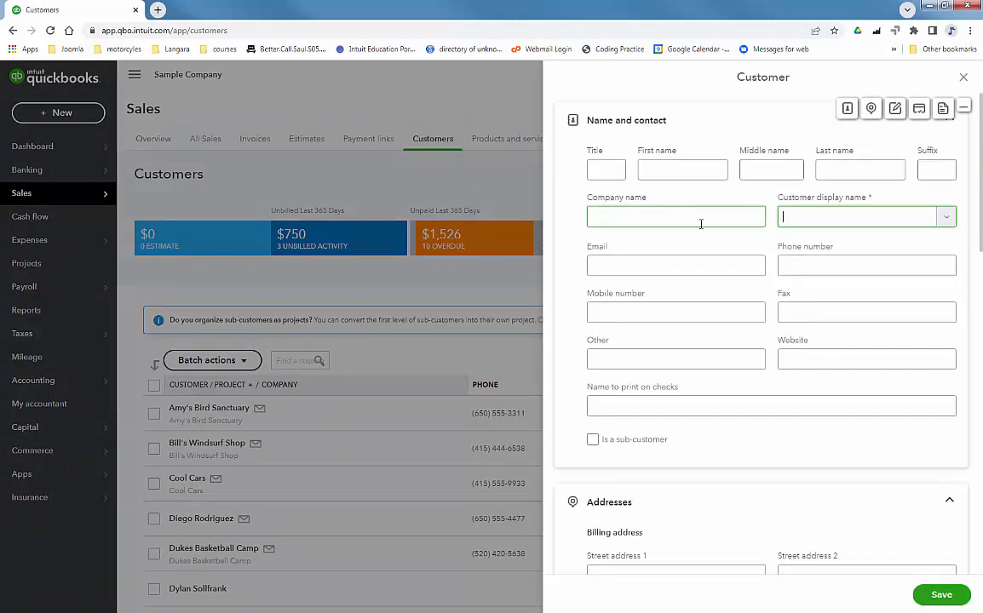
{"action": "left_click", "coordinate": [671, 169]}
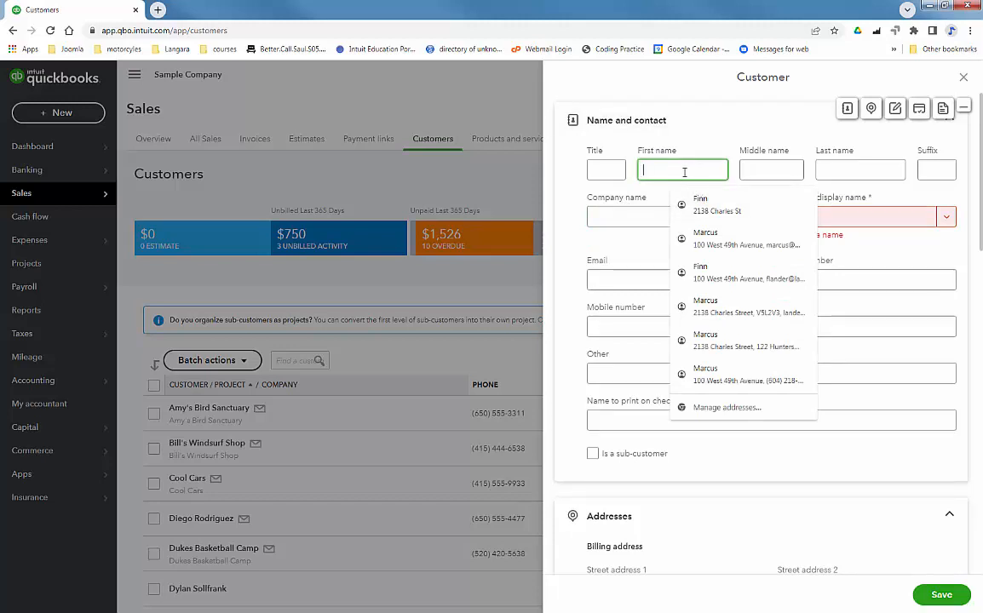
{"action": "type", "text": "Sally"}
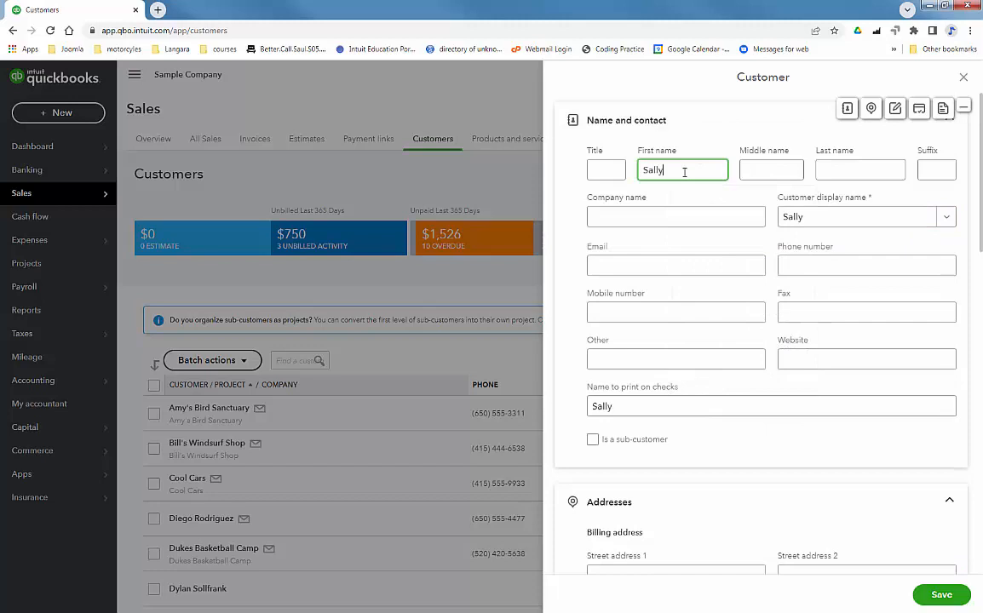
{"action": "key", "text": "Tab"}
{"action": "key", "text": "Tab"}
{"action": "type", "text": "S"}
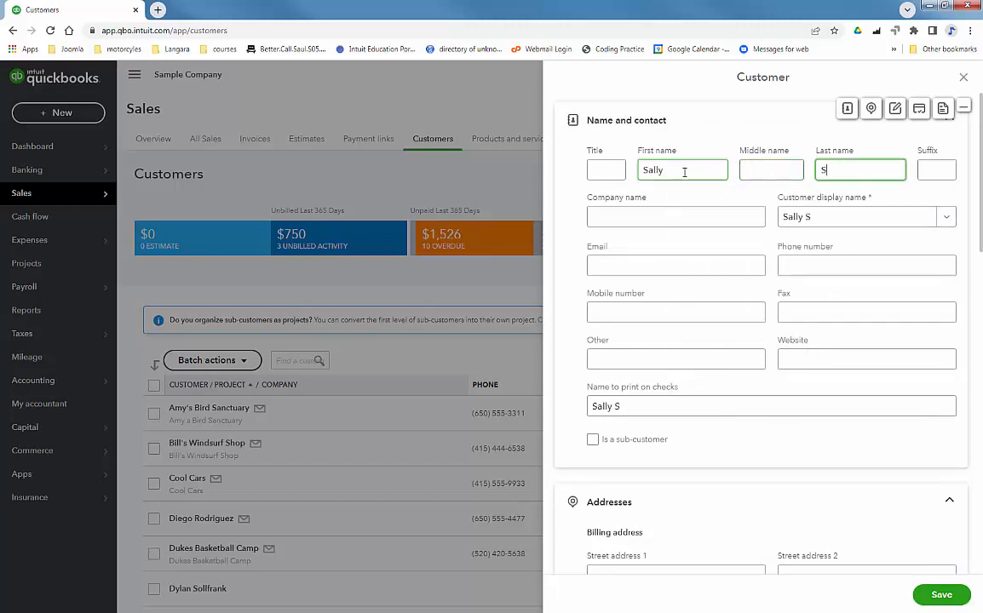
{"action": "type", "text": "mith"}
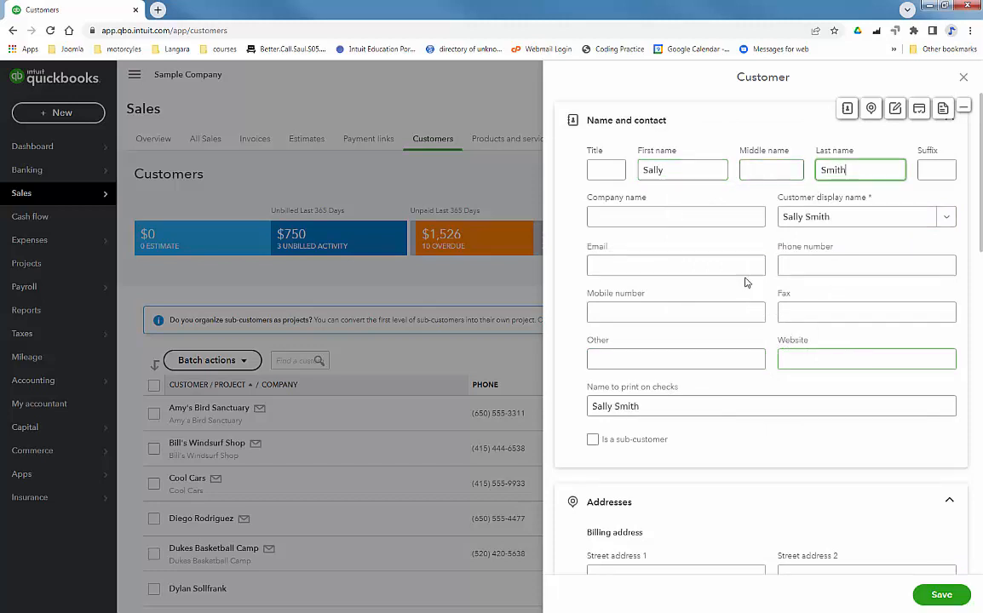
{"action": "left_click_drag", "start_coordinate": [981, 194], "coordinate": [981, 531]}
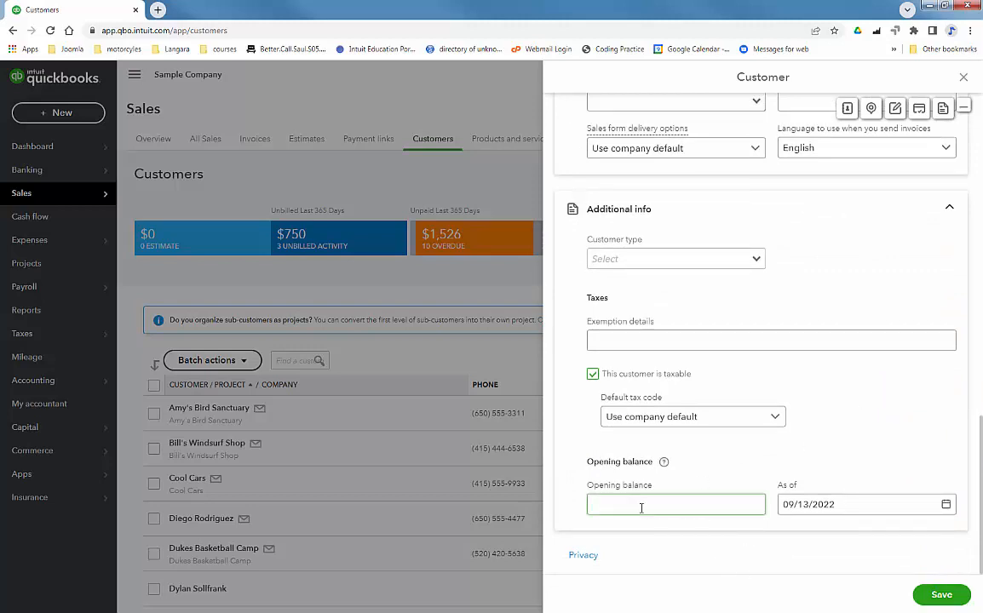
{"action": "left_click", "coordinate": [952, 603]}
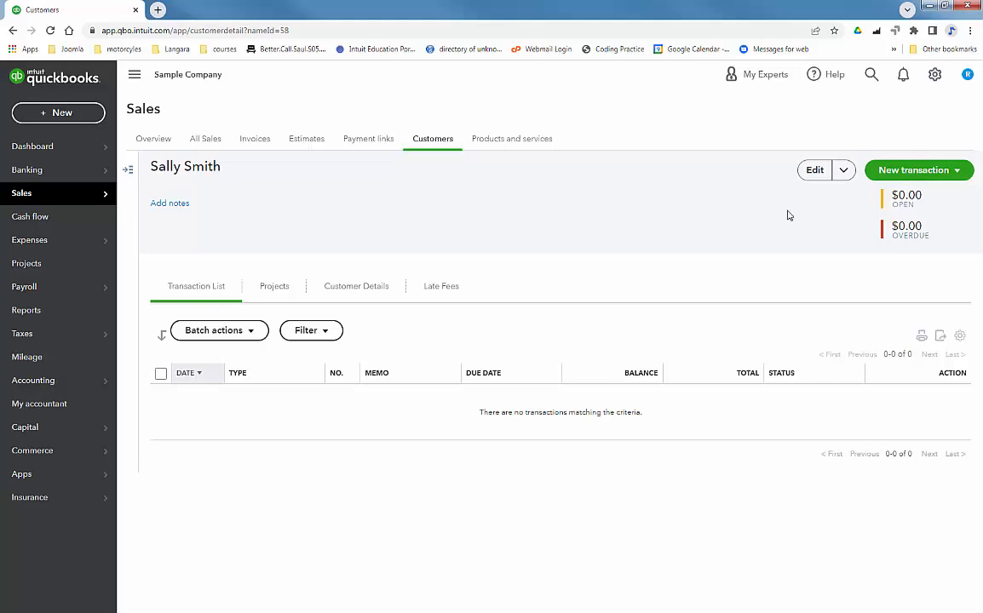
Open the customer listed just above Kookies by Kathy, replace the contact's email address and save the record.
{"action": "left_click", "coordinate": [430, 143]}
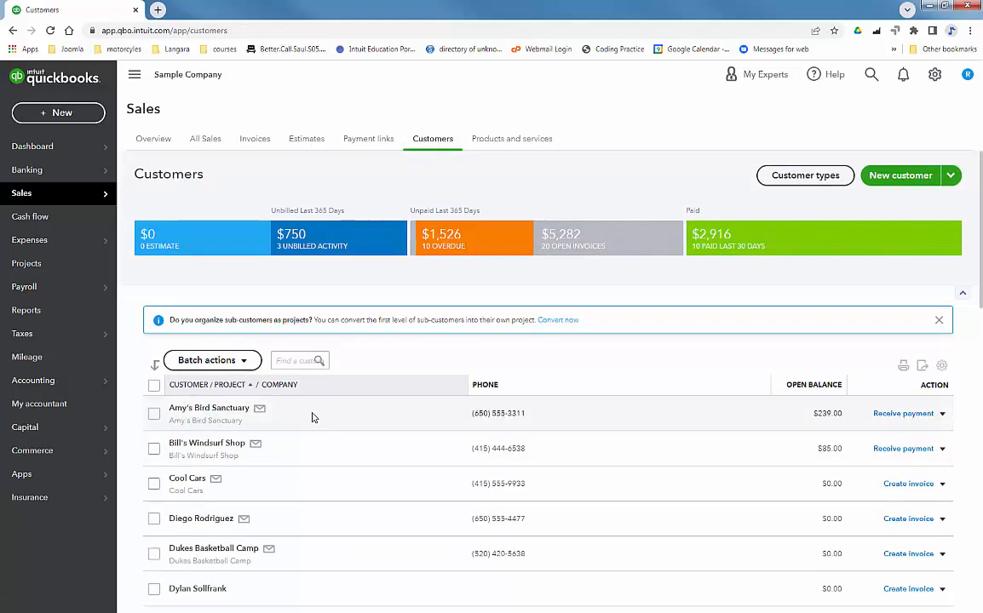
{"action": "scroll", "coordinate": [317, 416], "scroll_direction": "down", "scroll_amount": 3}
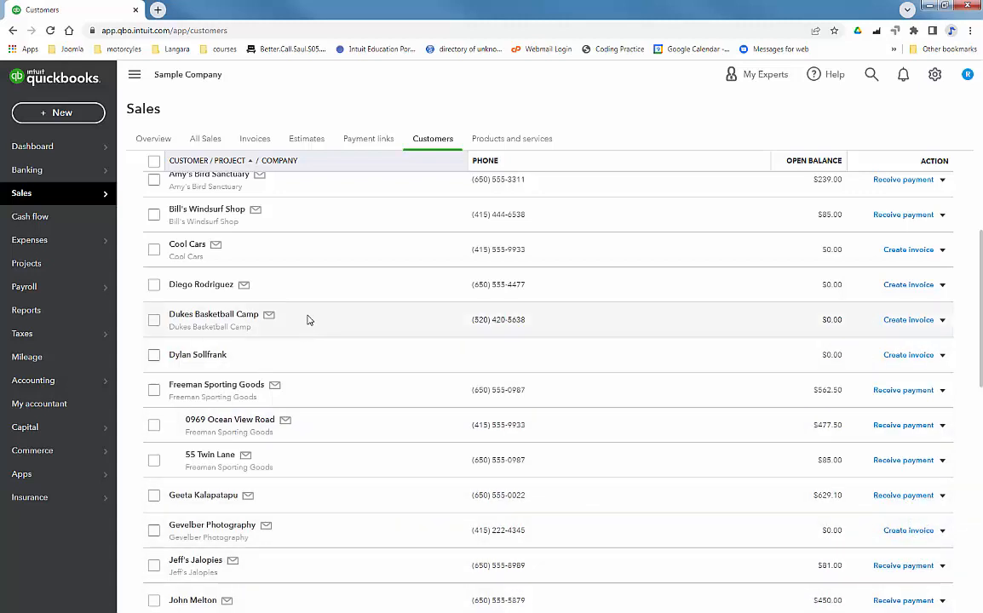
{"action": "scroll", "coordinate": [308, 311], "scroll_direction": "down", "scroll_amount": 2}
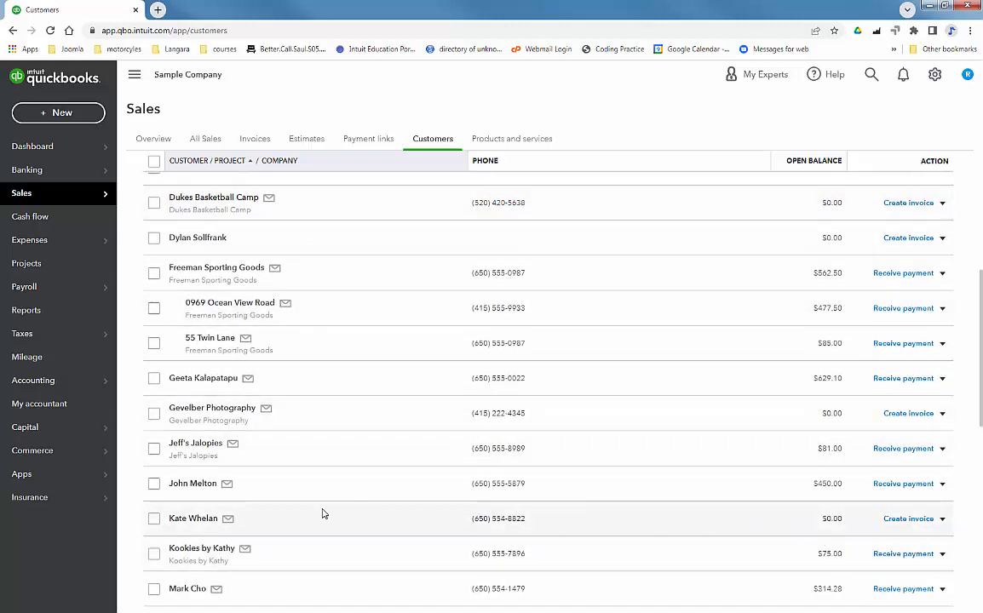
{"action": "left_click", "coordinate": [194, 519]}
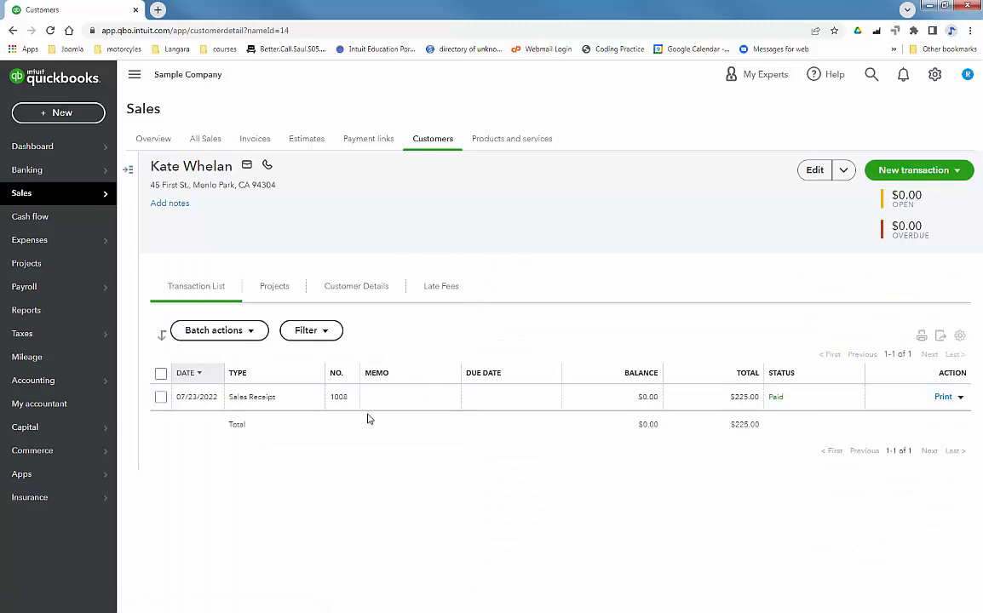
{"action": "left_click", "coordinate": [815, 171]}
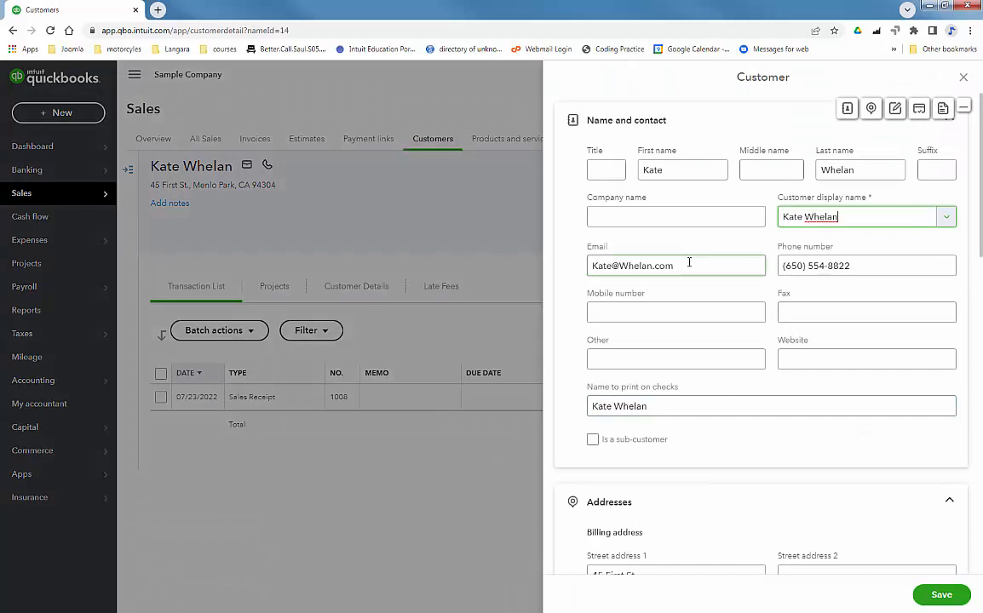
{"action": "left_click_drag", "start_coordinate": [690, 265], "coordinate": [566, 262]}
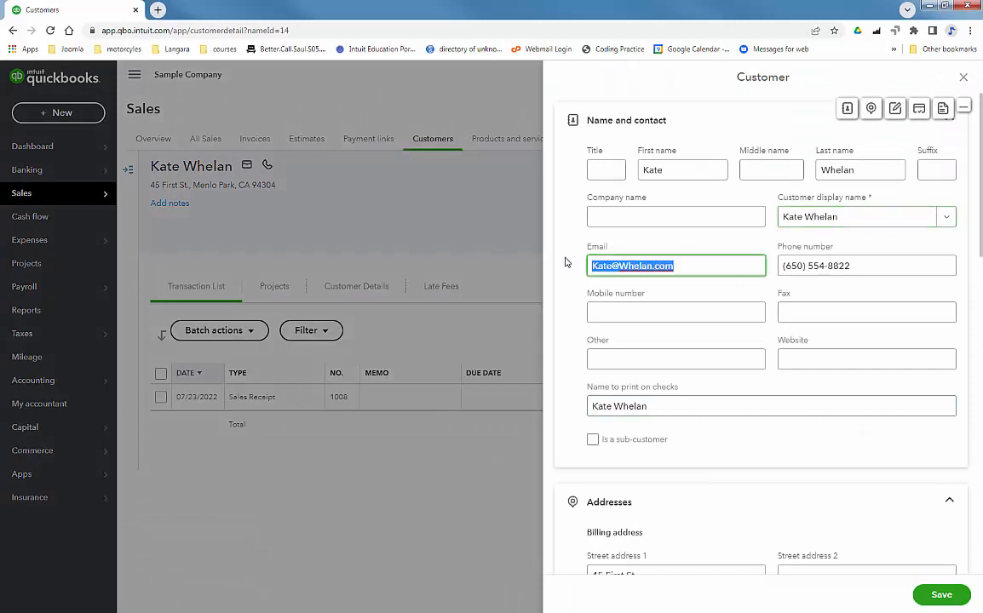
{"action": "type", "text": "kat"}
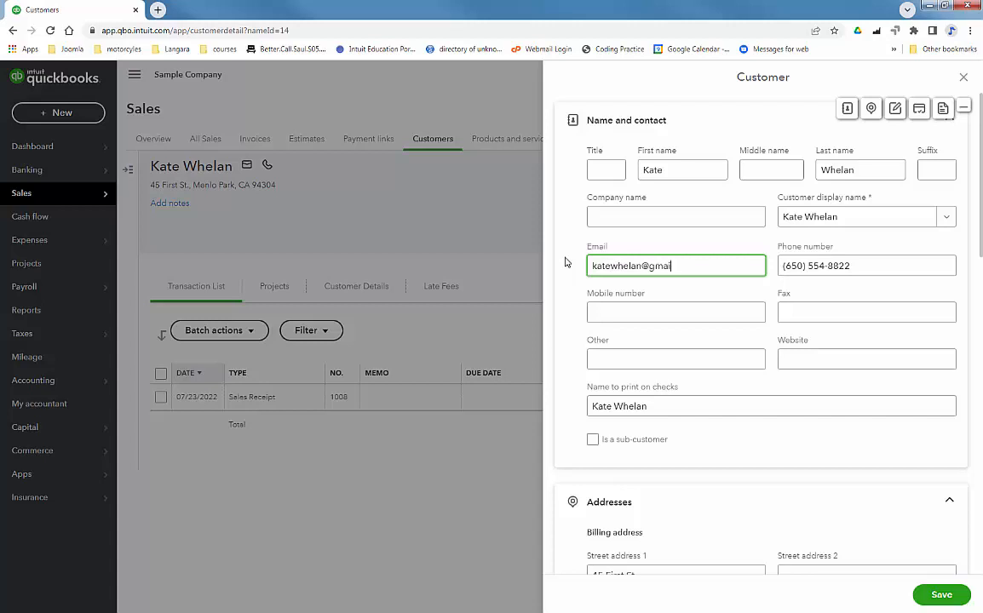
{"action": "left_click", "coordinate": [937, 594]}
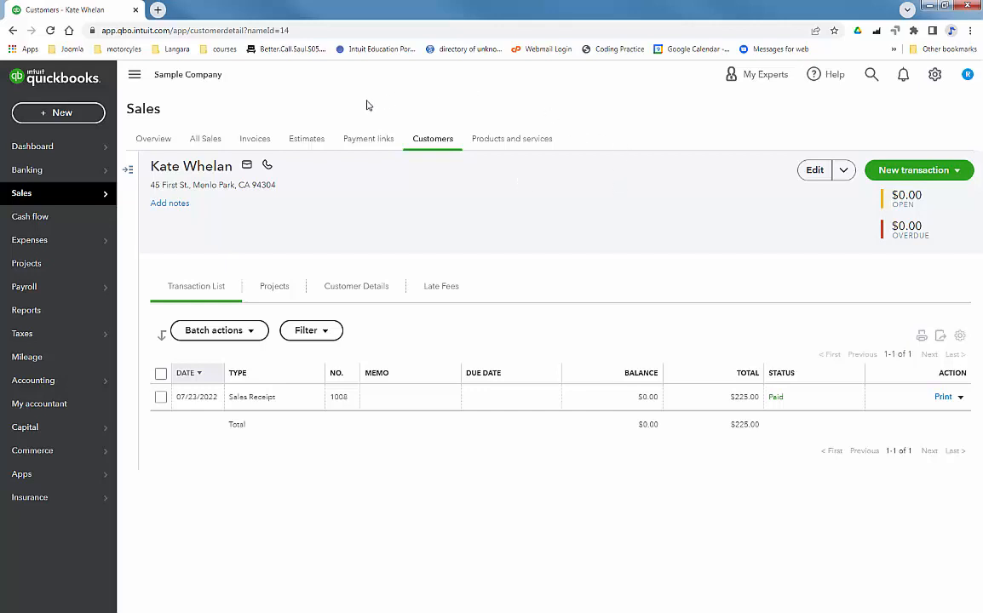
Open the list of all sales transactions and examine the transaction types, customers and statuses.
{"action": "mouse_move", "coordinate": [42, 196]}
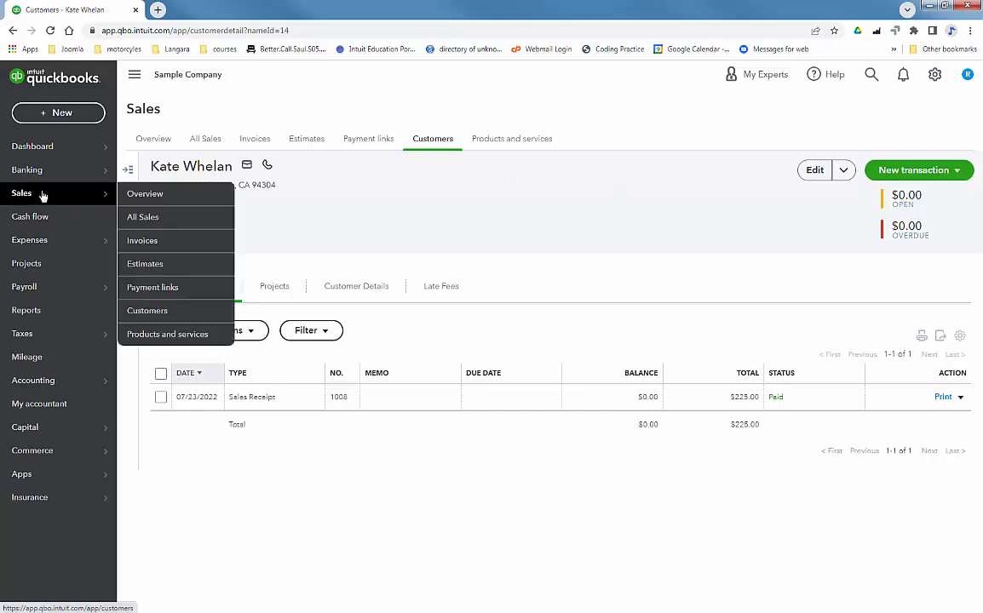
{"action": "left_click", "coordinate": [137, 220]}
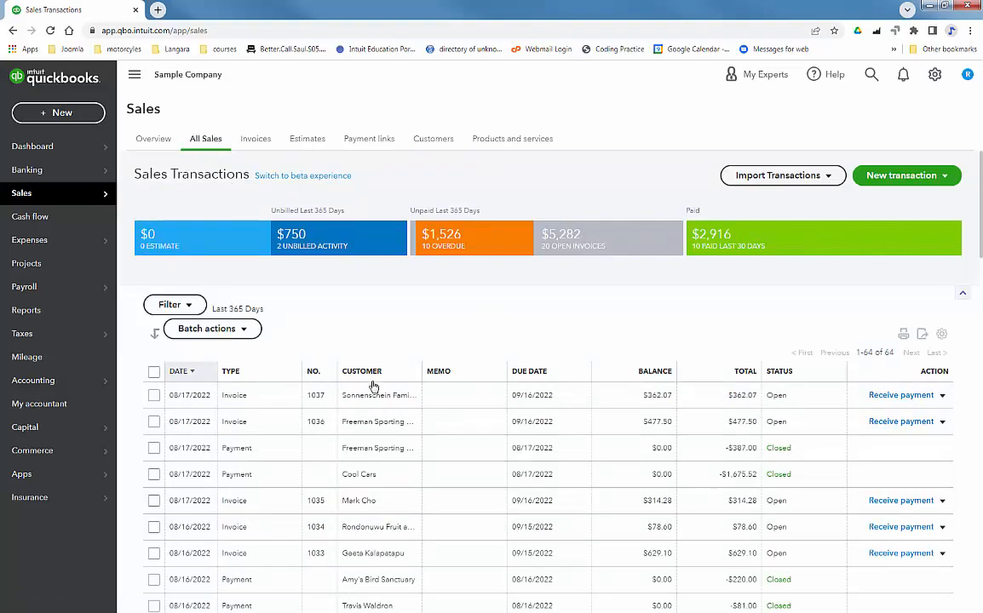
{"action": "scroll", "coordinate": [467, 362], "scroll_direction": "down", "scroll_amount": 5}
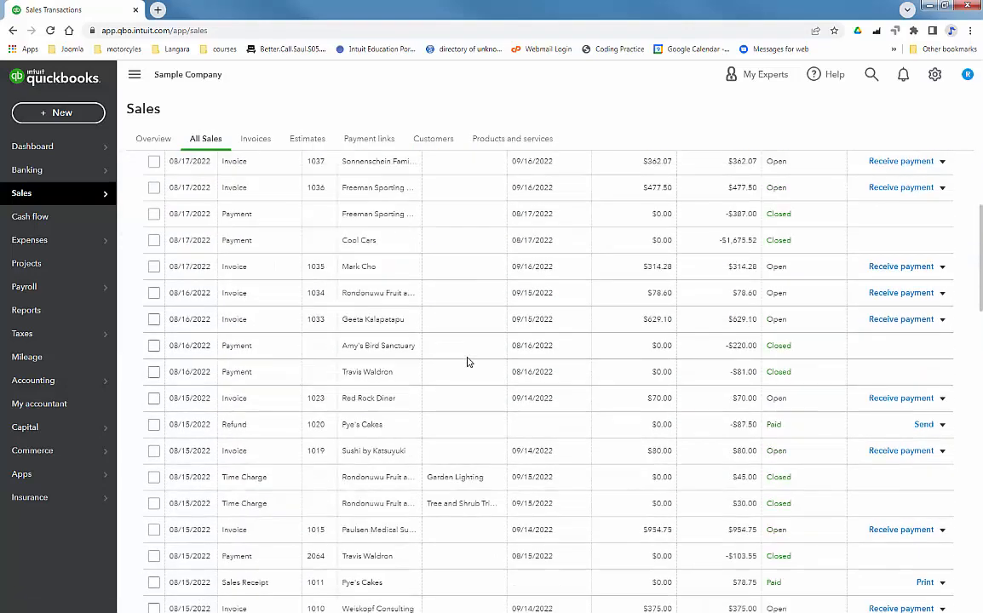
{"action": "scroll", "coordinate": [467, 362], "scroll_direction": "up", "scroll_amount": 5}
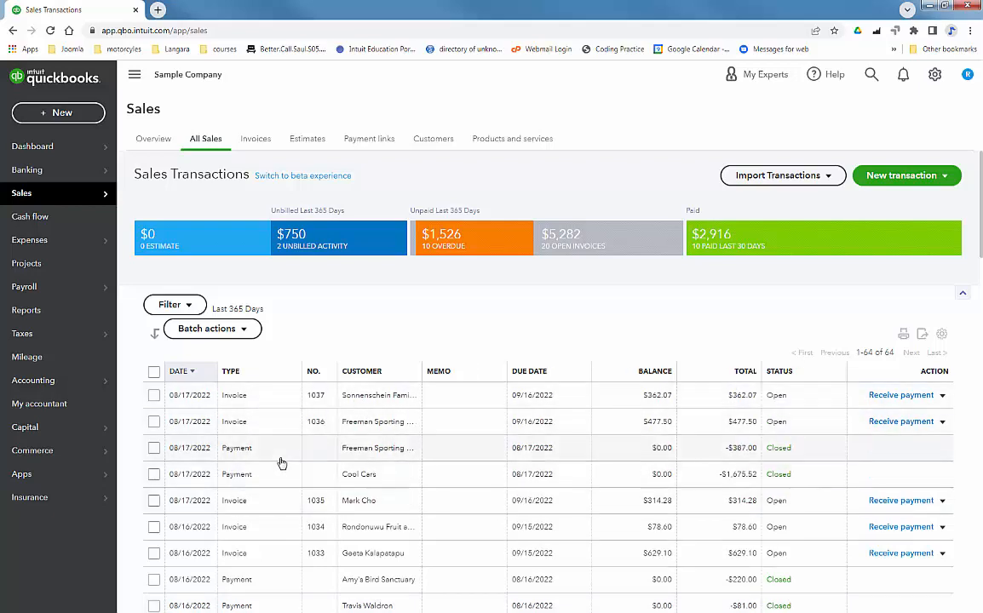
{"action": "scroll", "coordinate": [281, 463], "scroll_direction": "down", "scroll_amount": 2}
{"action": "scroll", "coordinate": [280, 436], "scroll_direction": "down", "scroll_amount": 1}
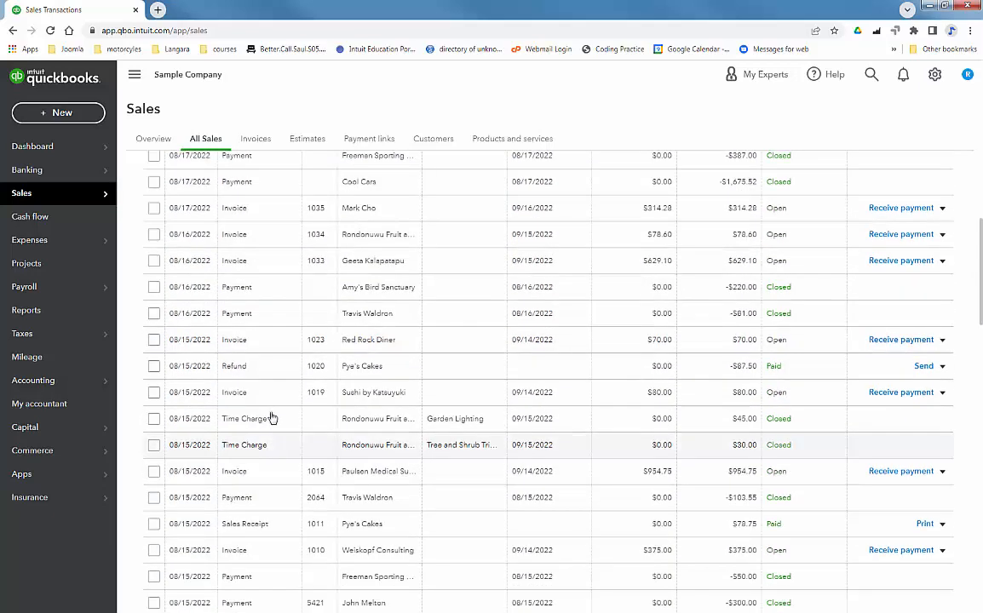
{"action": "scroll", "coordinate": [306, 475], "scroll_direction": "up", "scroll_amount": 1}
{"action": "scroll", "coordinate": [363, 449], "scroll_direction": "up", "scroll_amount": 2}
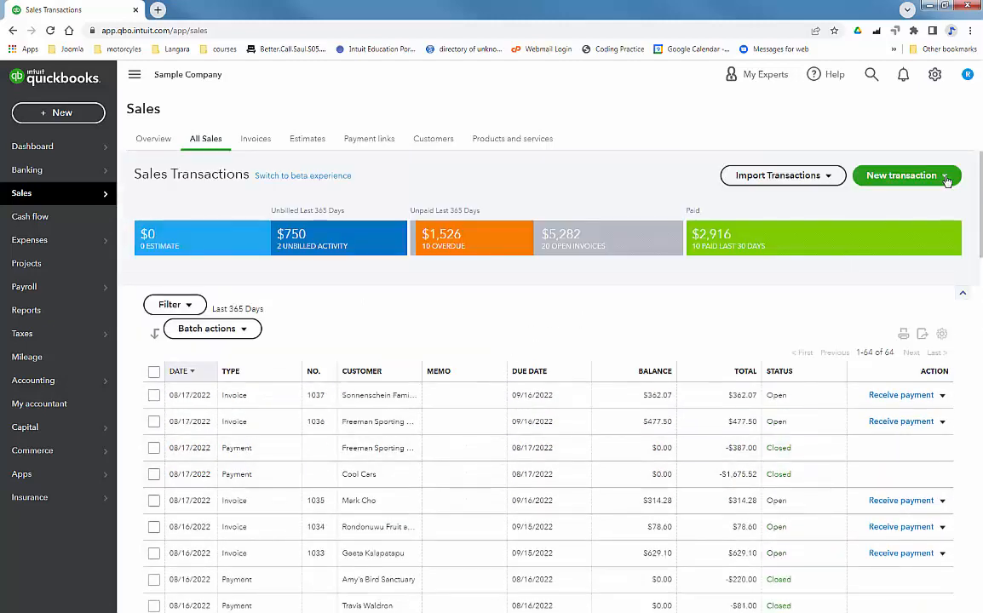
Start a new sales receipt and add a new customer to it with the customer's first and last name.
{"action": "left_click", "coordinate": [905, 176]}
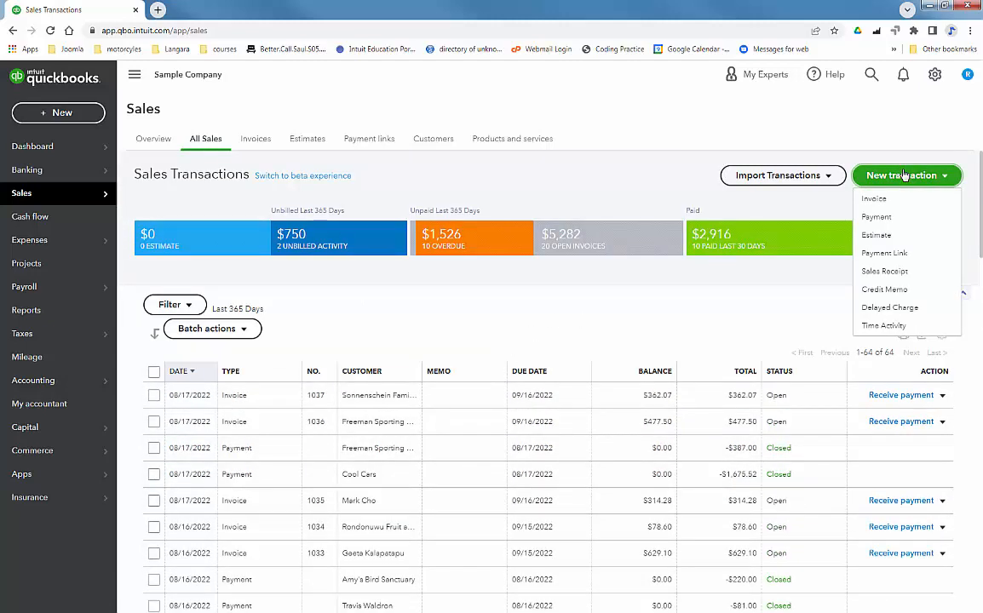
{"action": "left_click", "coordinate": [886, 273]}
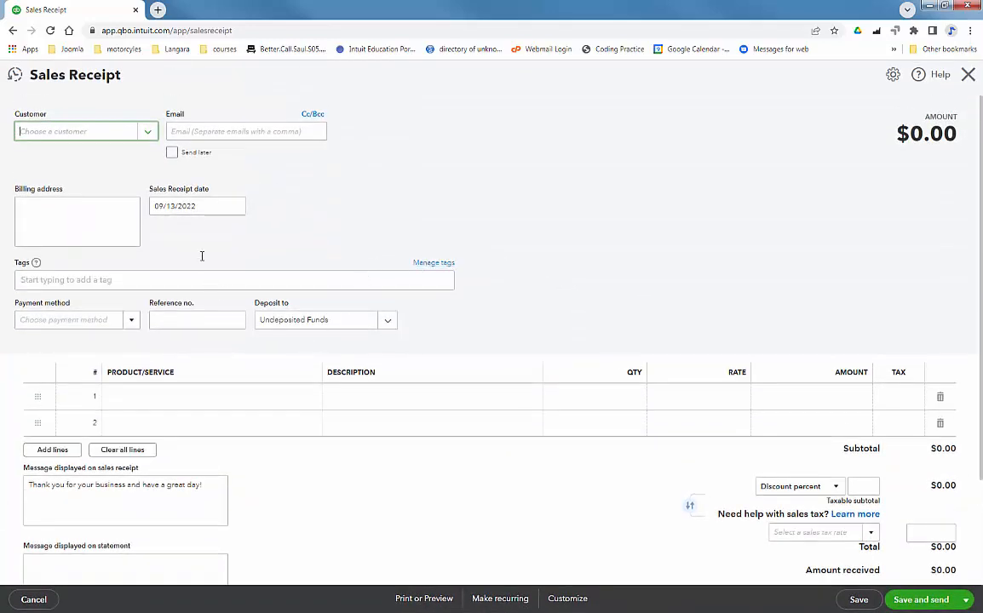
{"action": "left_click", "coordinate": [149, 134]}
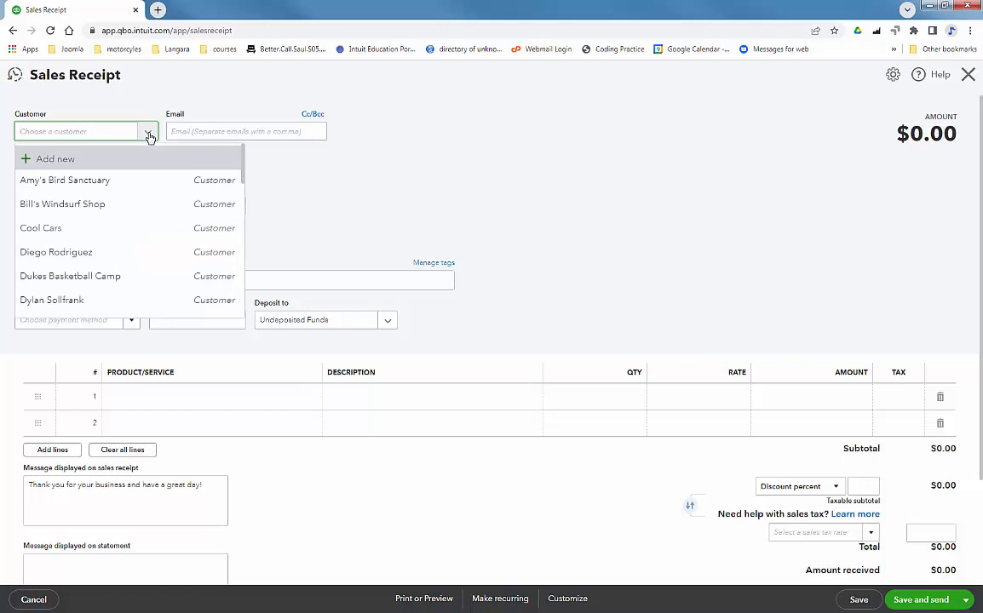
{"action": "left_click", "coordinate": [75, 159]}
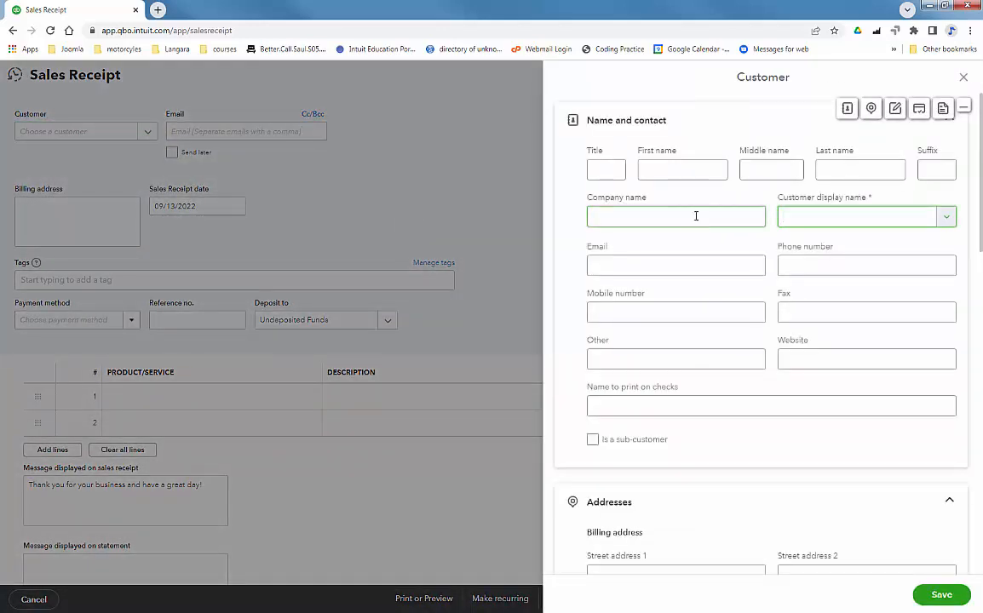
{"action": "left_click", "coordinate": [677, 172]}
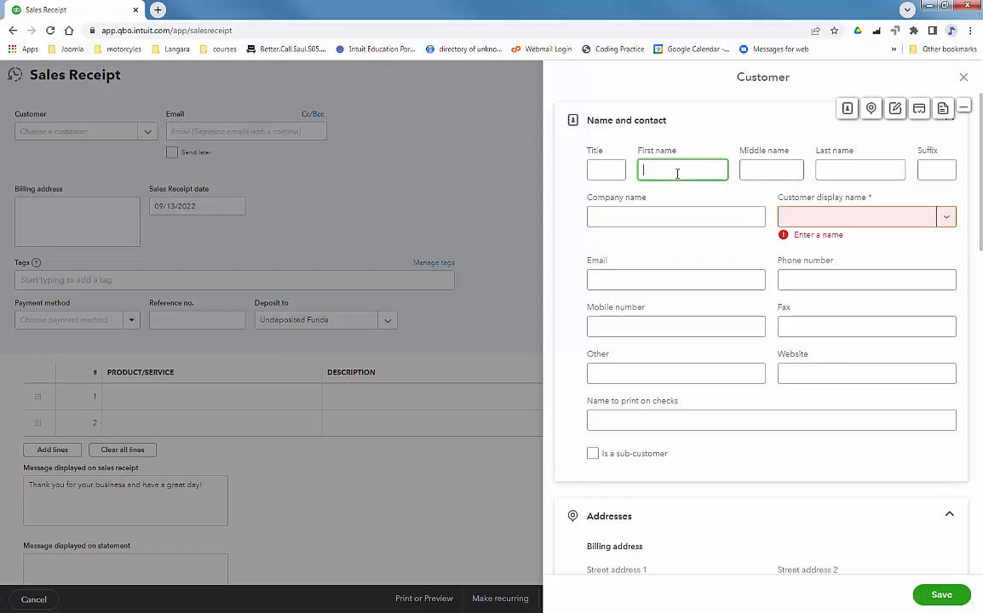
{"action": "type", "text": "Jo"}
{"action": "key", "text": "Tab"}
{"action": "key", "text": "Tab"}
{"action": "type", "text": "Nova"}
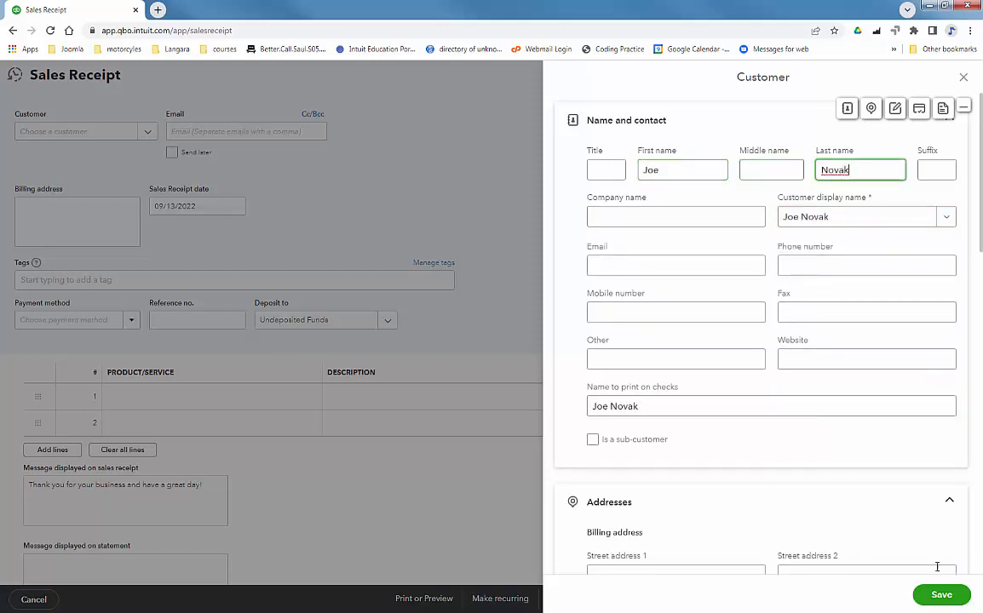
{"action": "left_click", "coordinate": [945, 597]}
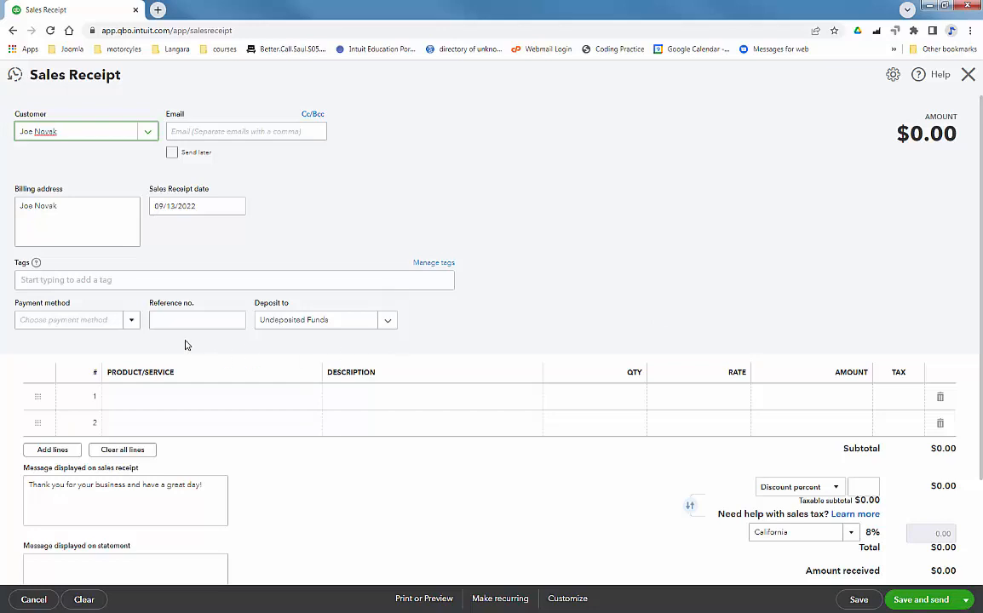
Set the sales receipt's payment method to Check, the deposit account to Checking and the reference number to 104.
{"action": "left_click", "coordinate": [131, 320]}
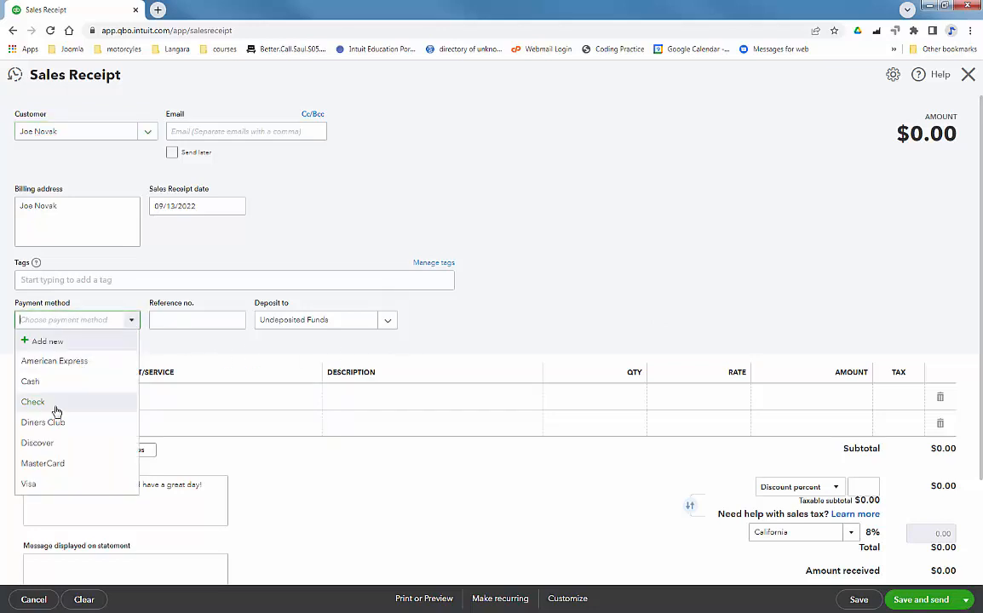
{"action": "left_click", "coordinate": [57, 411]}
{"action": "left_click", "coordinate": [387, 320]}
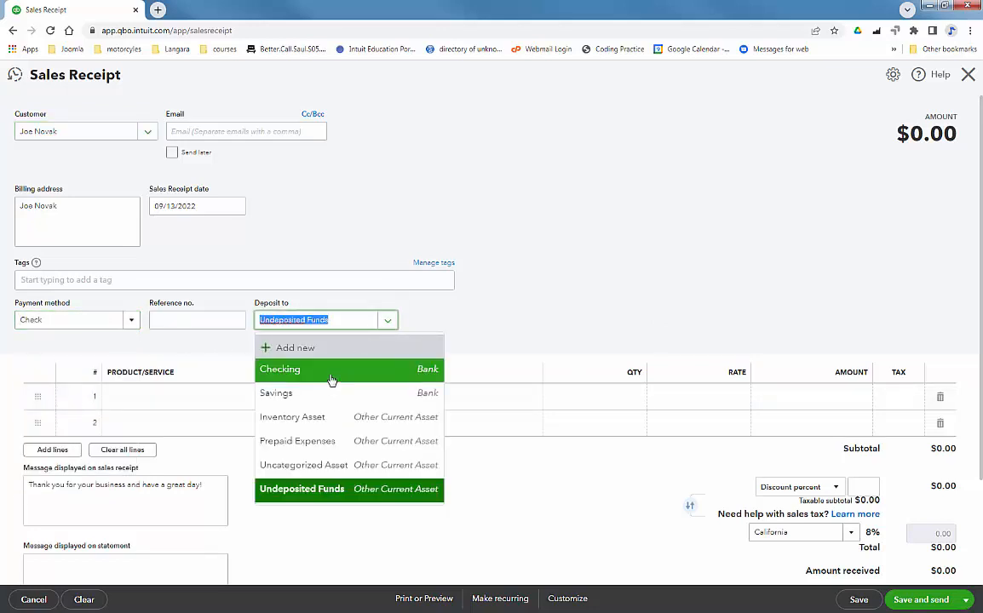
{"action": "left_click", "coordinate": [331, 375]}
{"action": "left_click", "coordinate": [213, 321]}
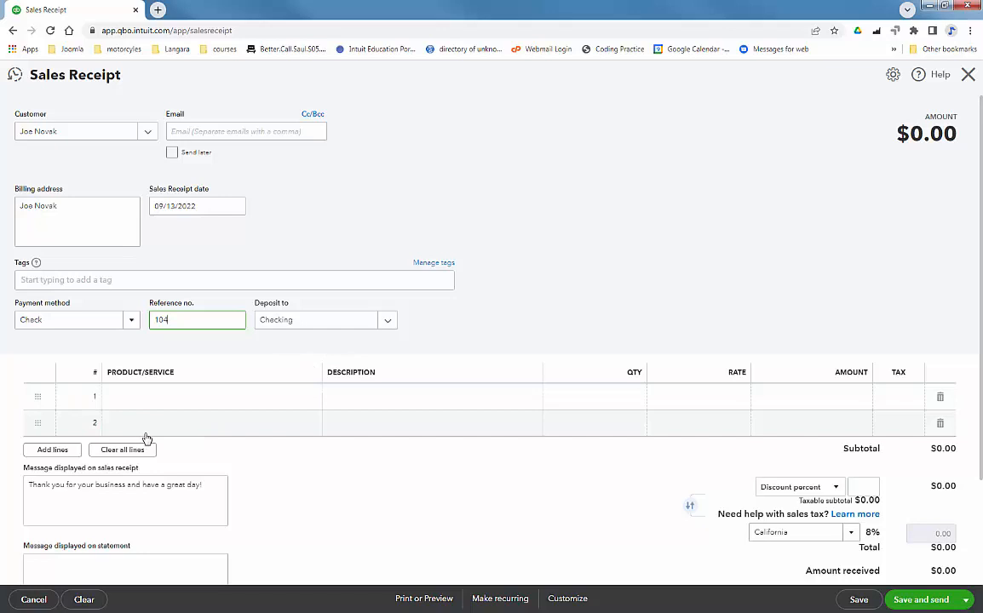
Add the Landscaping:Trimming service with a quantity of 4 as the first line of the sales receipt.
{"action": "left_click", "coordinate": [151, 400]}
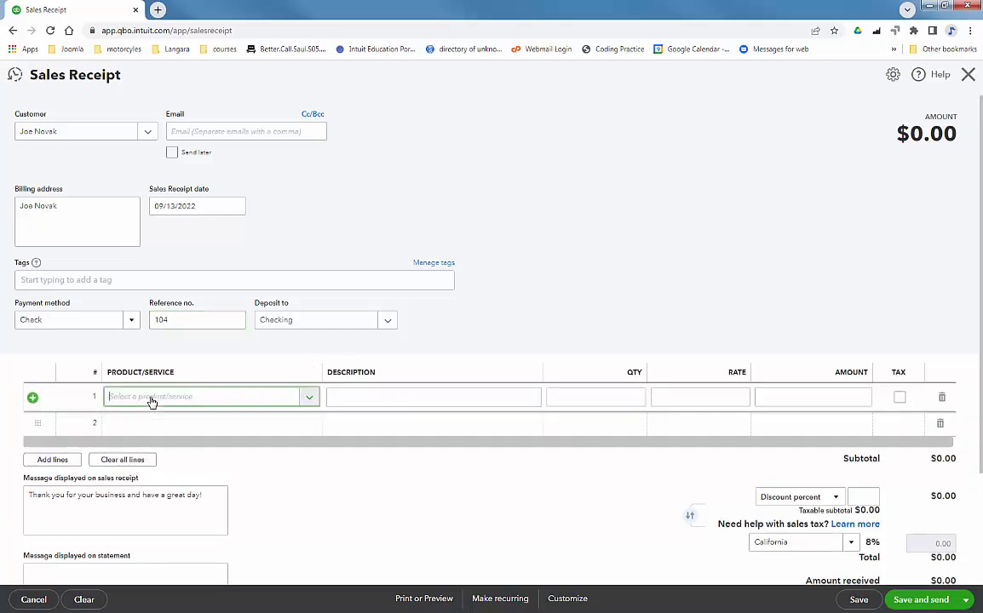
{"action": "left_click", "coordinate": [309, 399]}
{"action": "scroll", "coordinate": [281, 444], "scroll_direction": "down", "scroll_amount": 5}
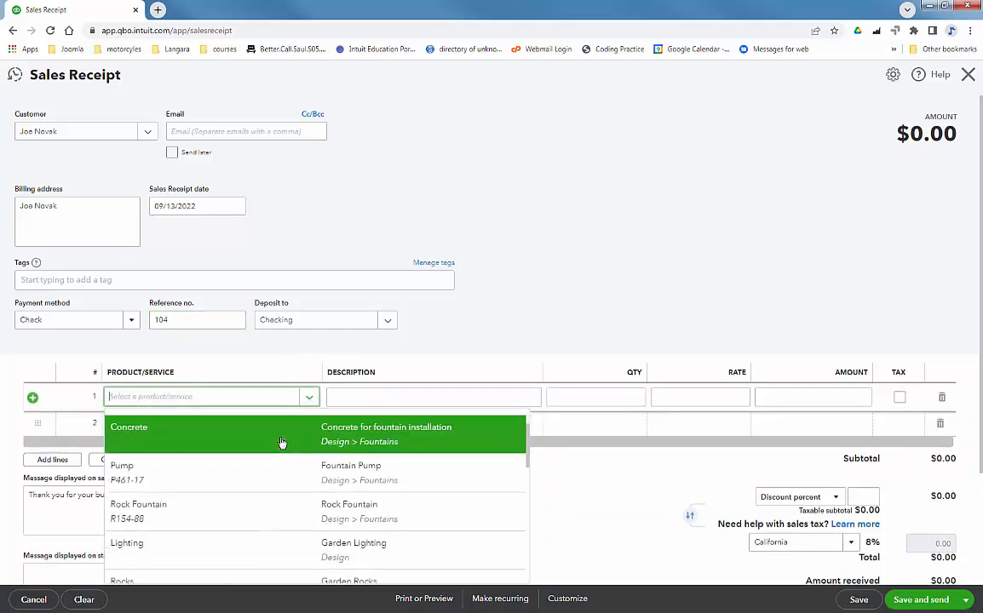
{"action": "scroll", "coordinate": [277, 464], "scroll_direction": "down", "scroll_amount": 5}
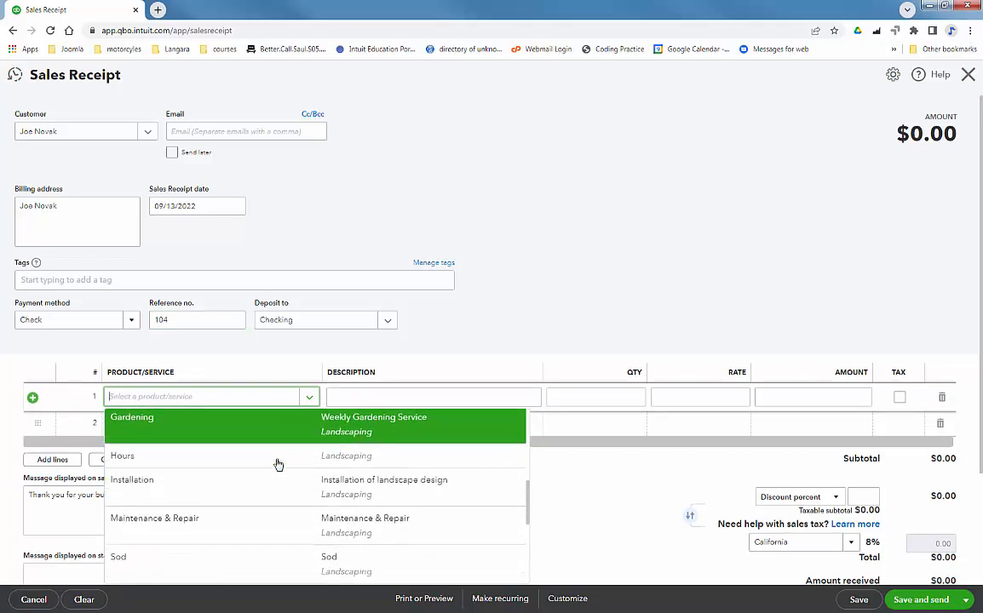
{"action": "scroll", "coordinate": [281, 464], "scroll_direction": "down", "scroll_amount": 3}
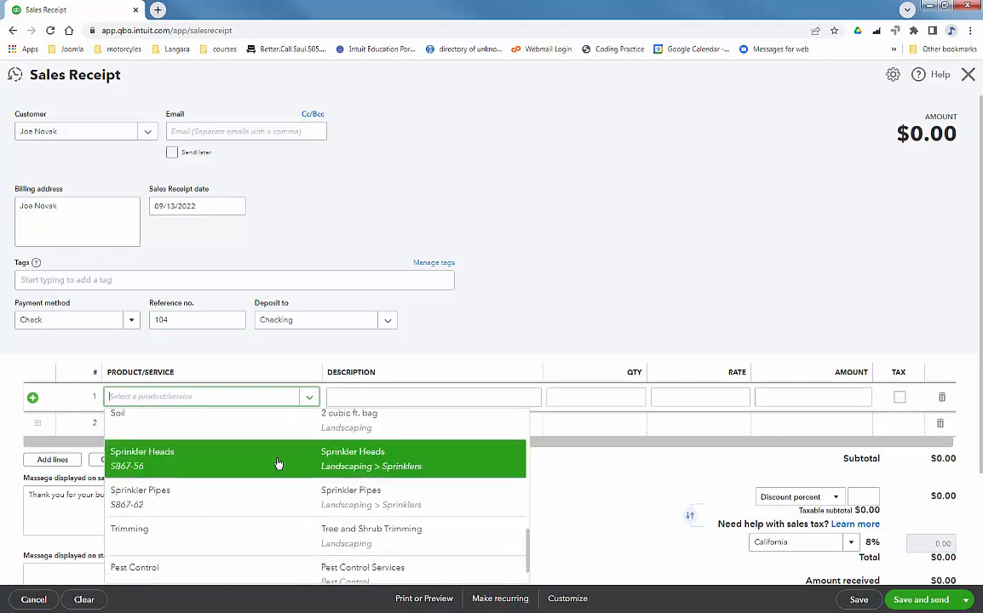
{"action": "left_click", "coordinate": [263, 497]}
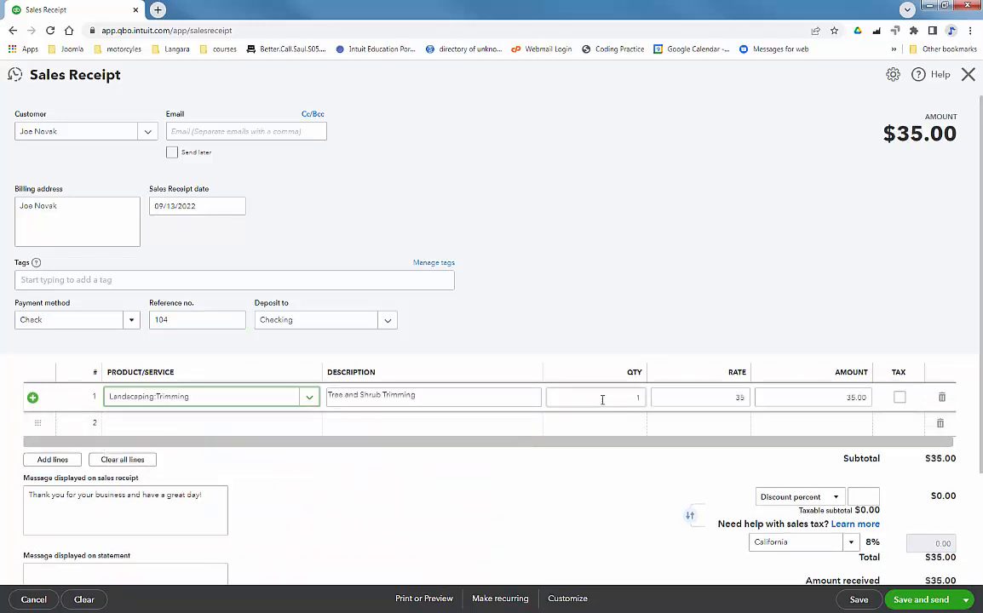
{"action": "left_click", "coordinate": [639, 397]}
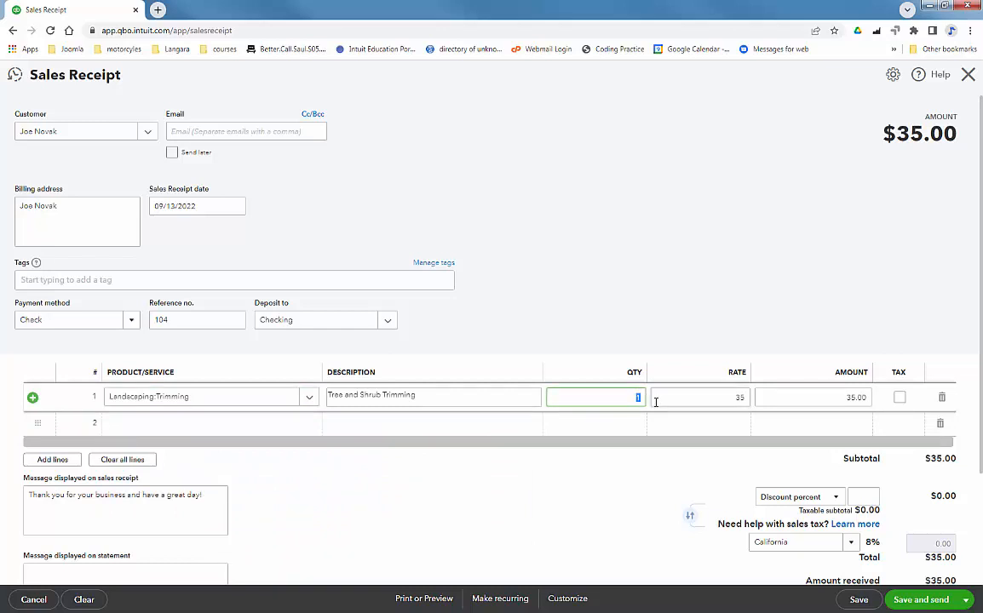
{"action": "type", "text": "4"}
{"action": "left_click", "coordinate": [737, 397]}
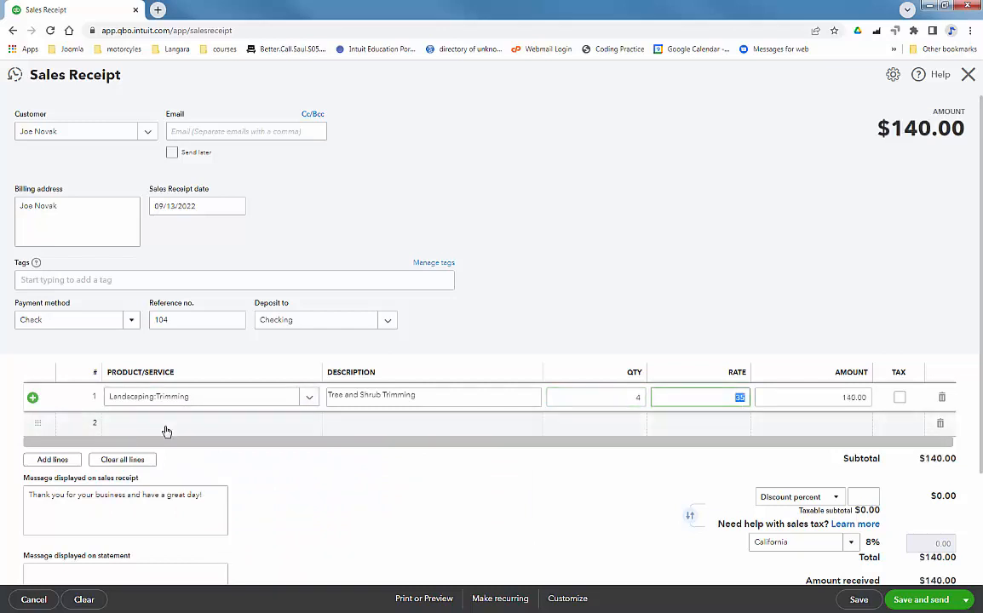
Add the Pest Control:Pest Control service with a quantity of 2 as the second line, and save and close the sales receipt.
{"action": "left_click", "coordinate": [228, 435]}
{"action": "left_click", "coordinate": [309, 427]}
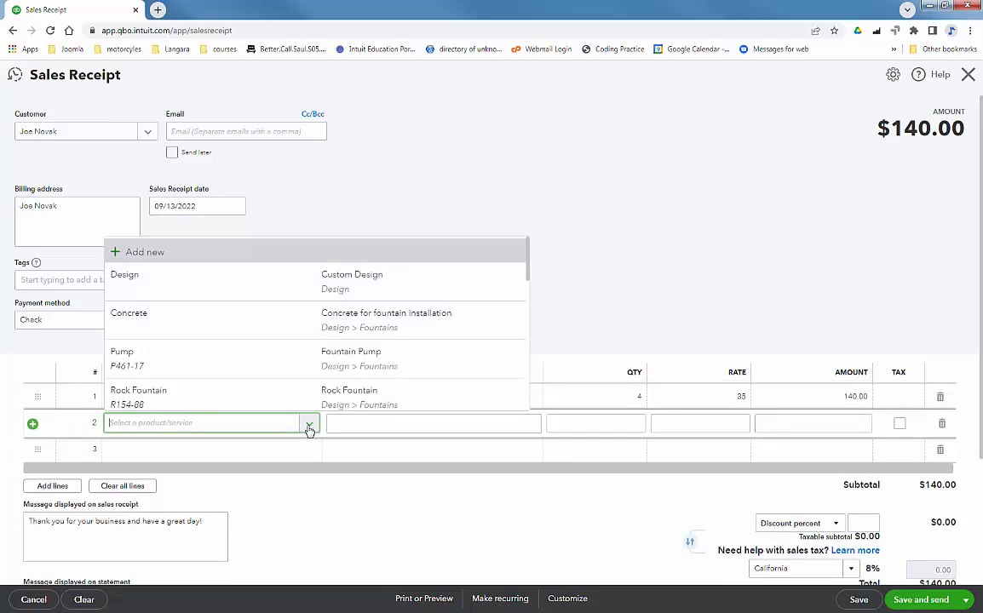
{"action": "scroll", "coordinate": [266, 388], "scroll_direction": "down", "scroll_amount": 3}
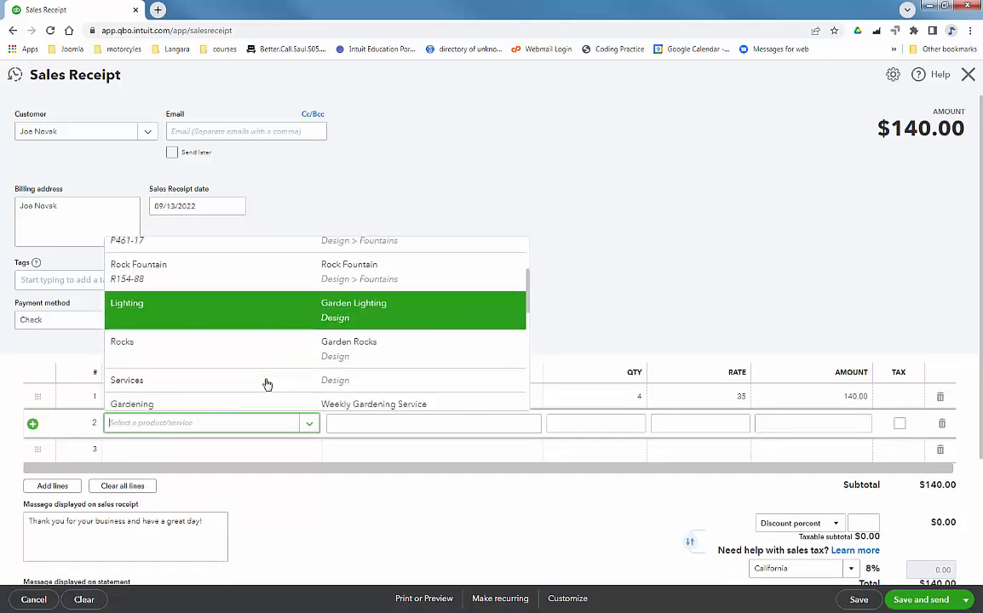
{"action": "scroll", "coordinate": [266, 385], "scroll_direction": "down", "scroll_amount": 4}
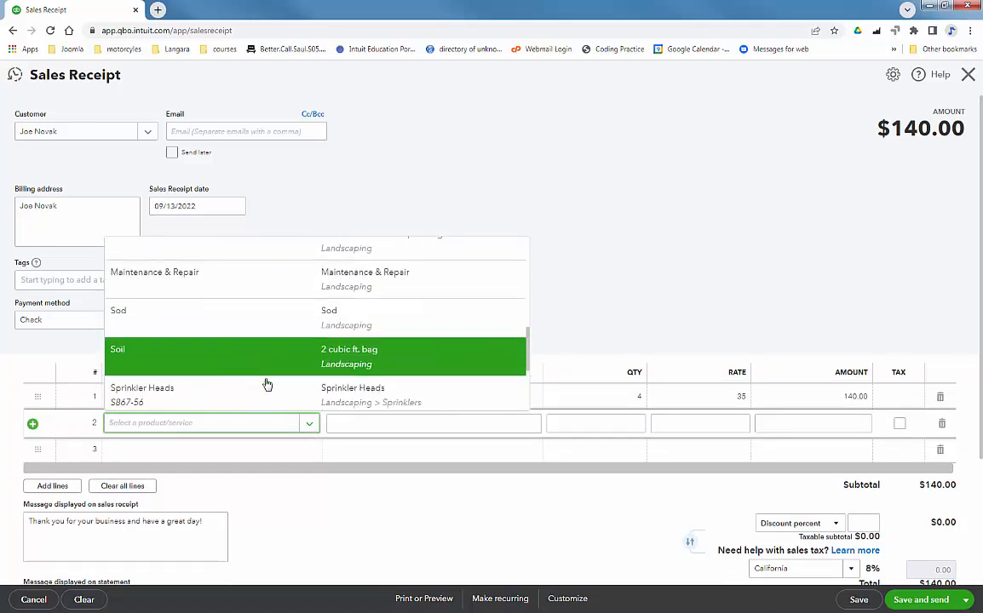
{"action": "scroll", "coordinate": [266, 385], "scroll_direction": "down", "scroll_amount": 3}
{"action": "left_click", "coordinate": [261, 397]}
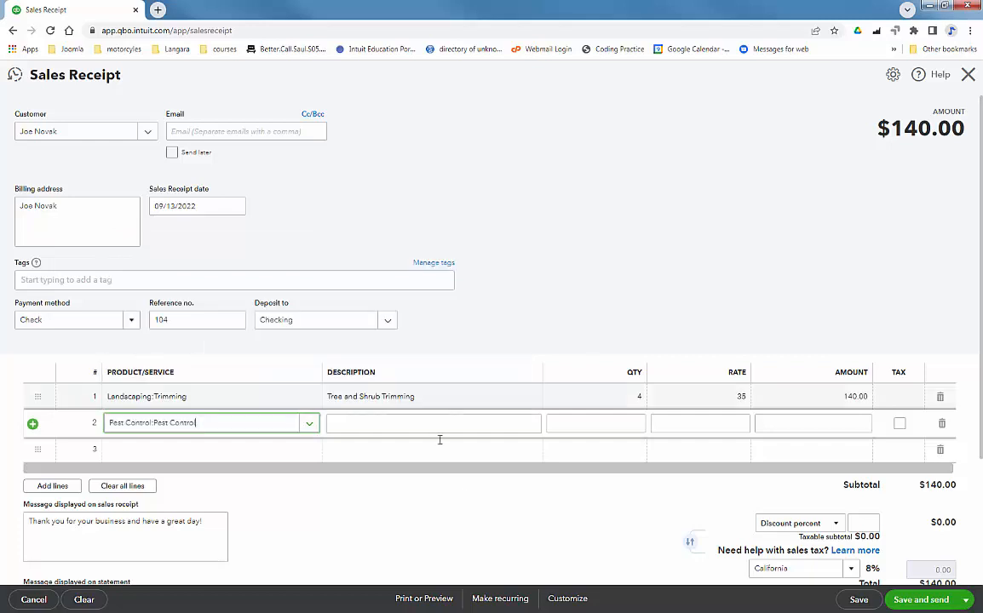
{"action": "left_click", "coordinate": [605, 422]}
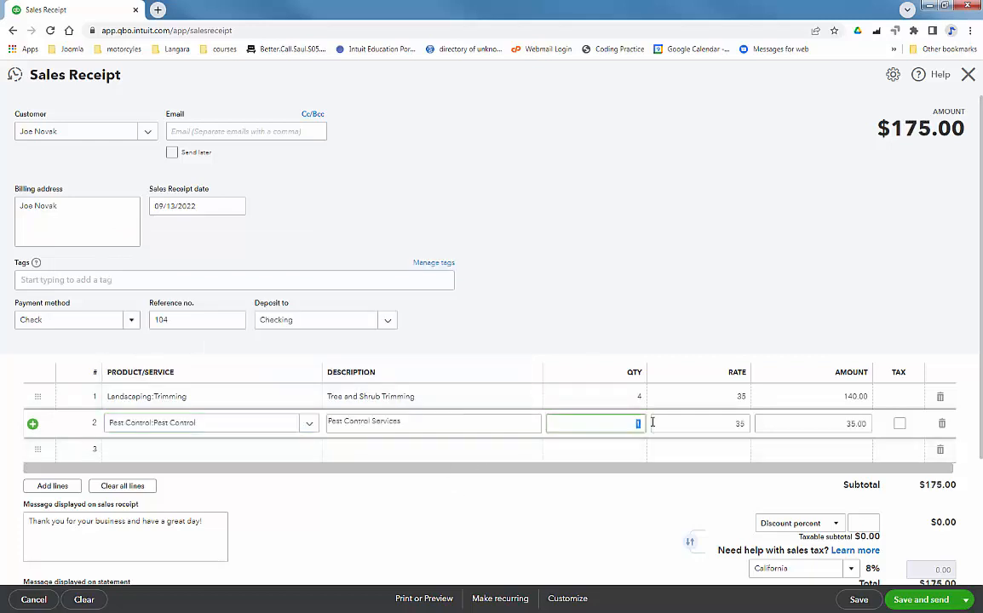
{"action": "type", "text": "2"}
{"action": "key", "text": "Tab"}
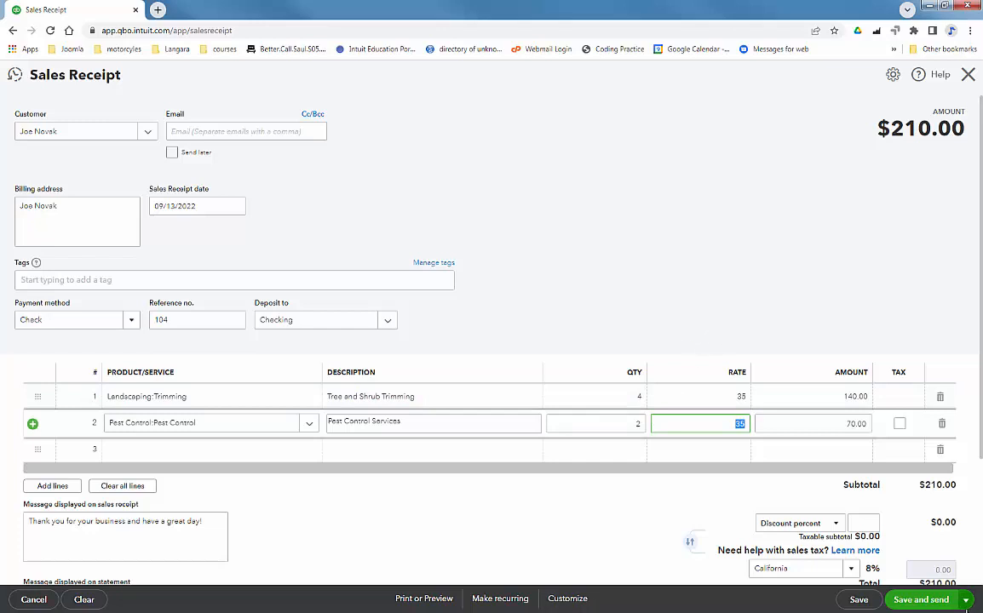
{"action": "left_click", "coordinate": [966, 601]}
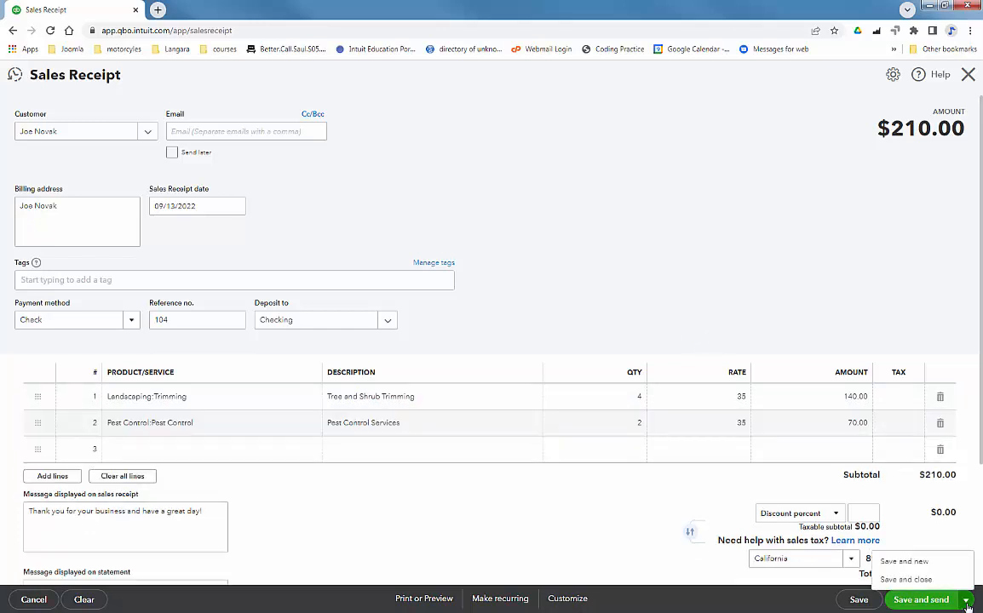
{"action": "left_click", "coordinate": [907, 579]}
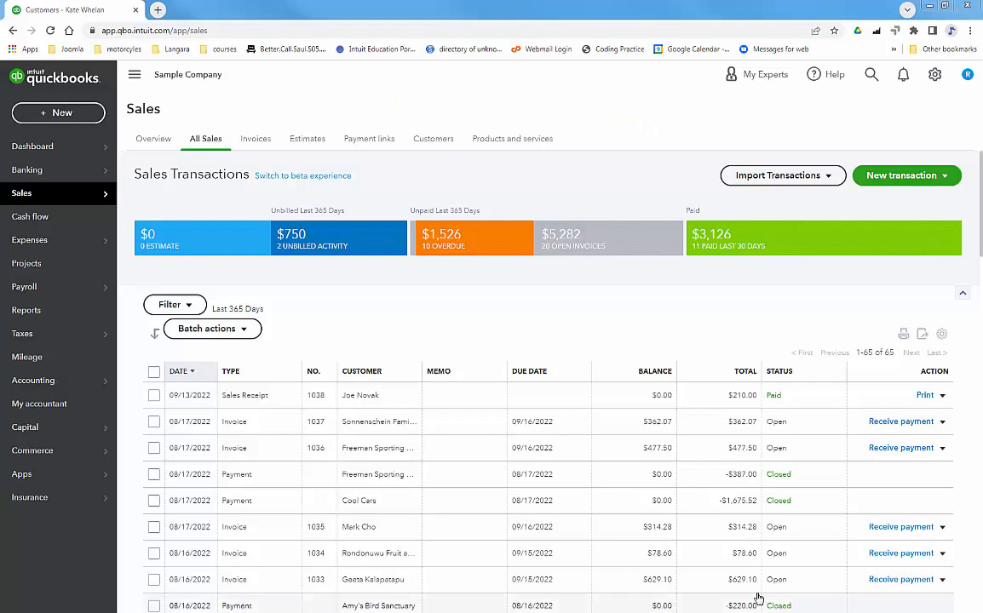
Start a new estimate for the customer listed just below Dukes Basketball Camp and date it 09/12/2022.
{"action": "left_click", "coordinate": [892, 179]}
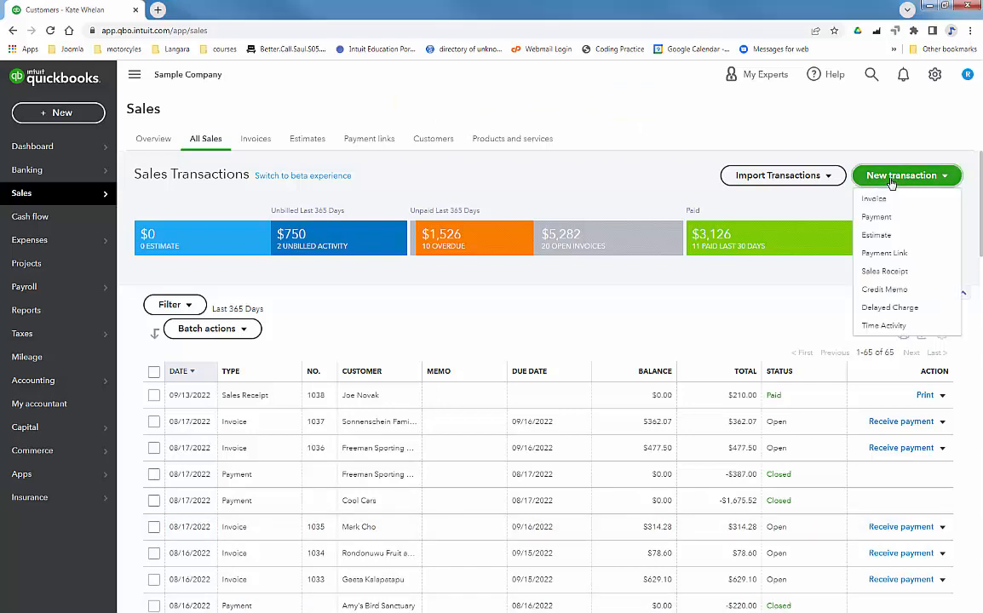
{"action": "left_click", "coordinate": [877, 235]}
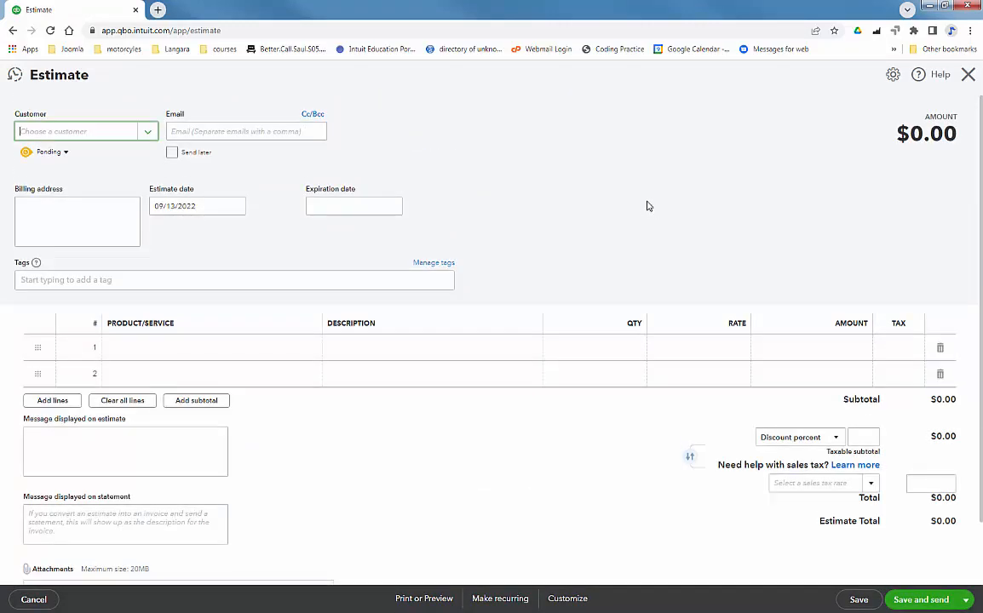
{"action": "left_click", "coordinate": [149, 133]}
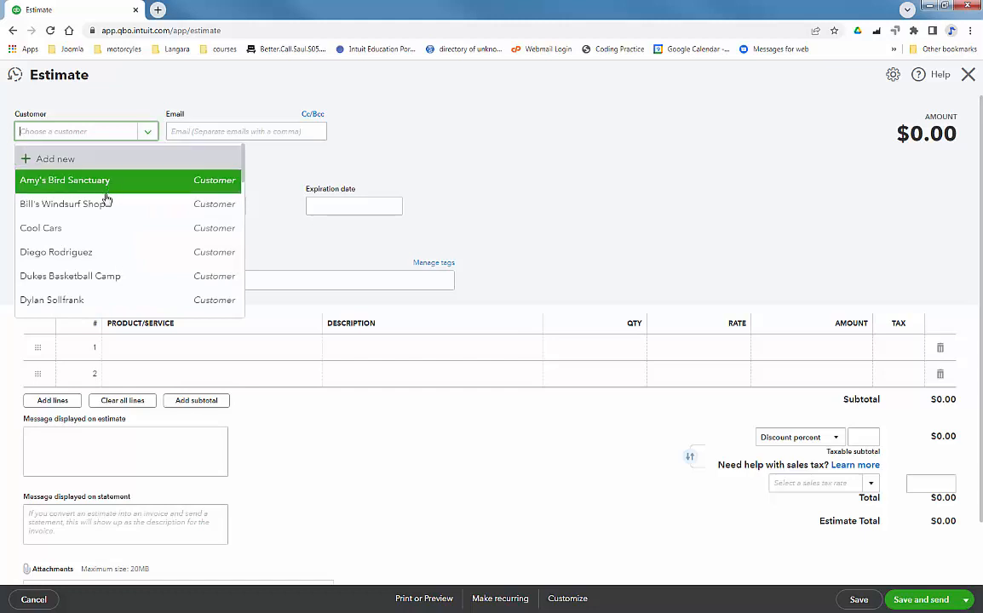
{"action": "key", "text": "Return"}
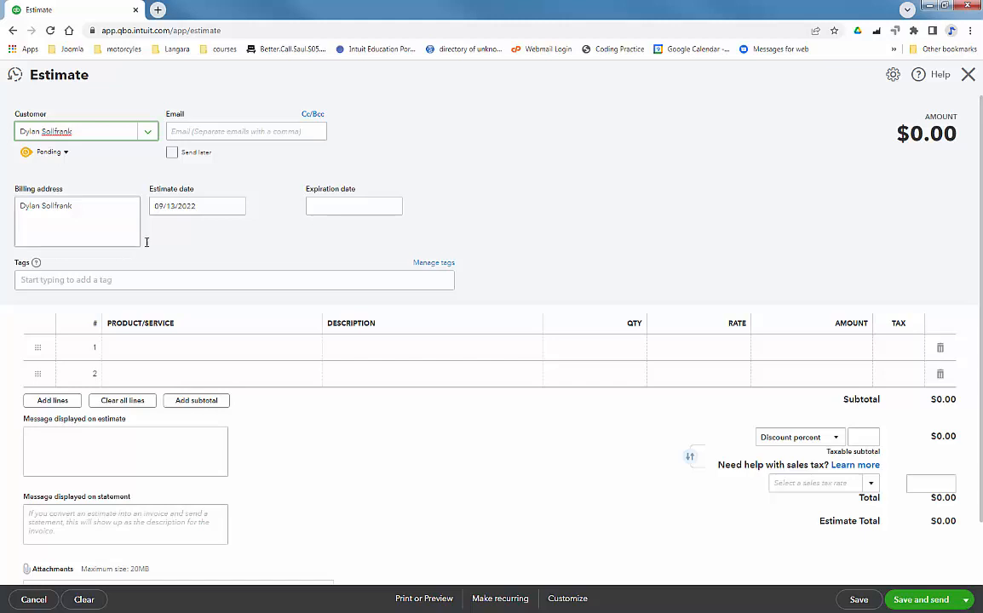
{"action": "left_click", "coordinate": [235, 207]}
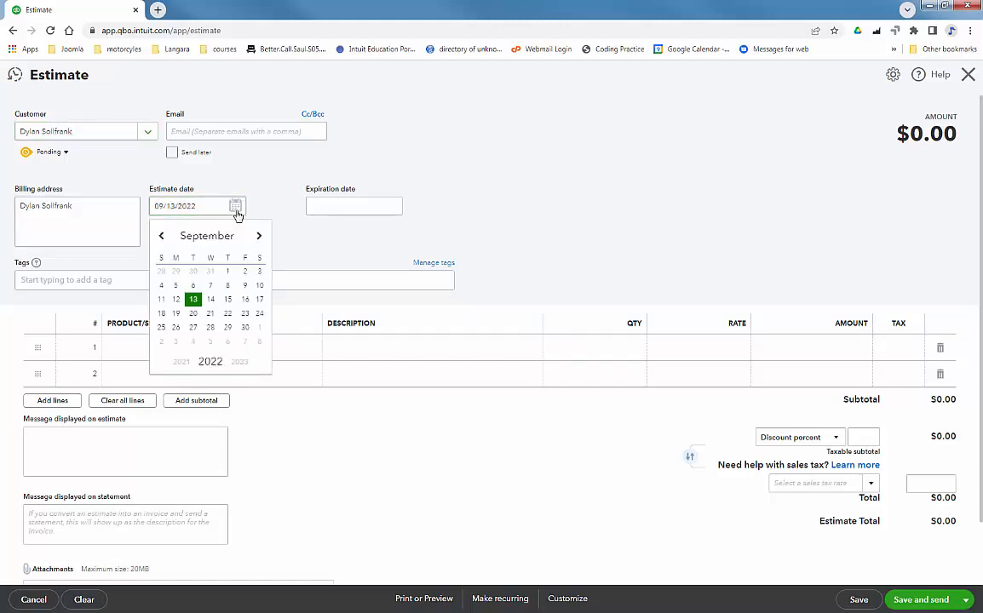
{"action": "left_click", "coordinate": [175, 300]}
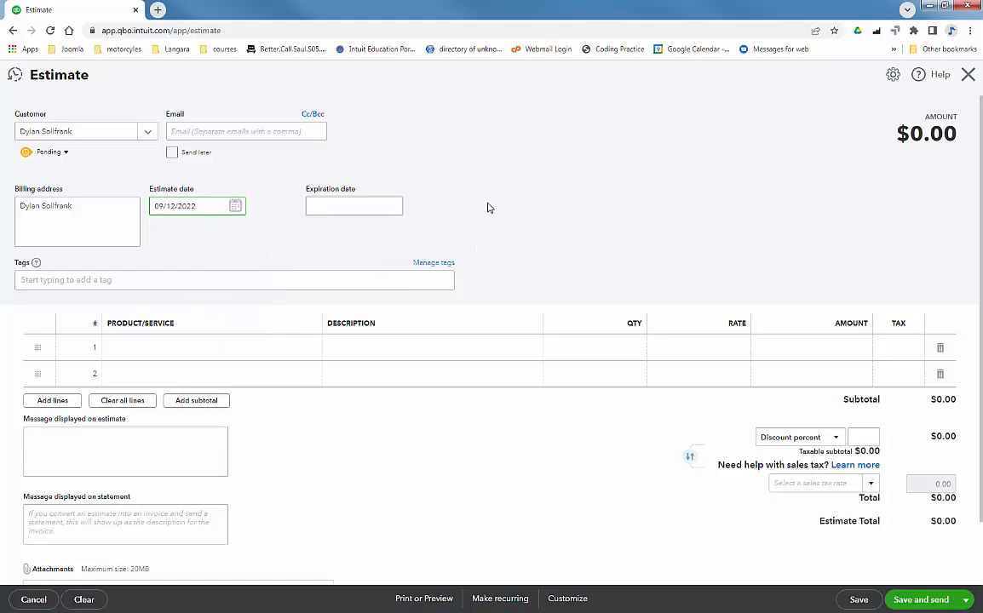
Add the Design:Design service with a quantity of 16 to the estimate's first line, and save and close the estimate.
{"action": "scroll", "coordinate": [475, 321], "scroll_direction": "down", "scroll_amount": 1}
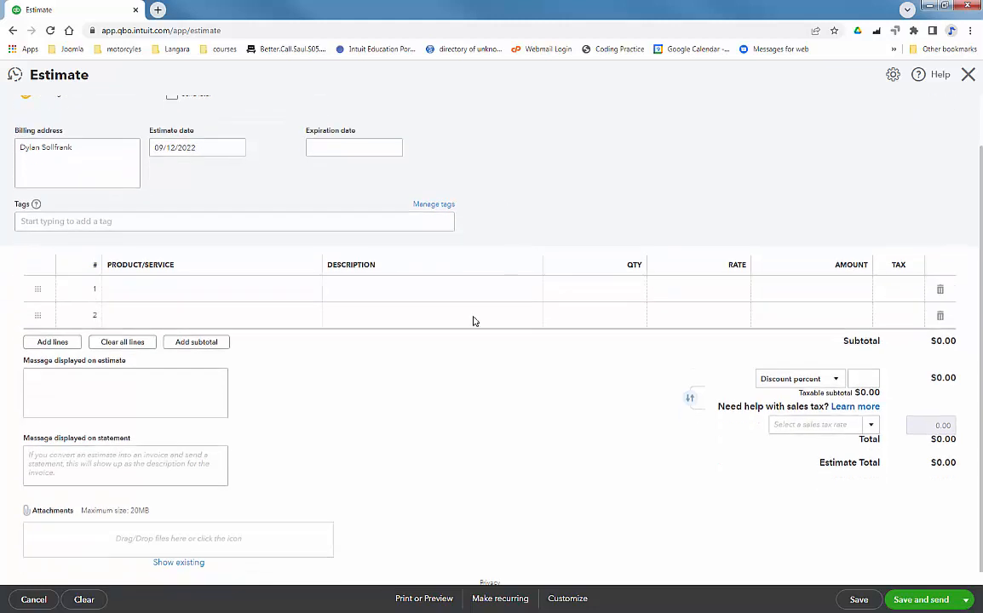
{"action": "left_click", "coordinate": [265, 292]}
{"action": "left_click", "coordinate": [310, 290]}
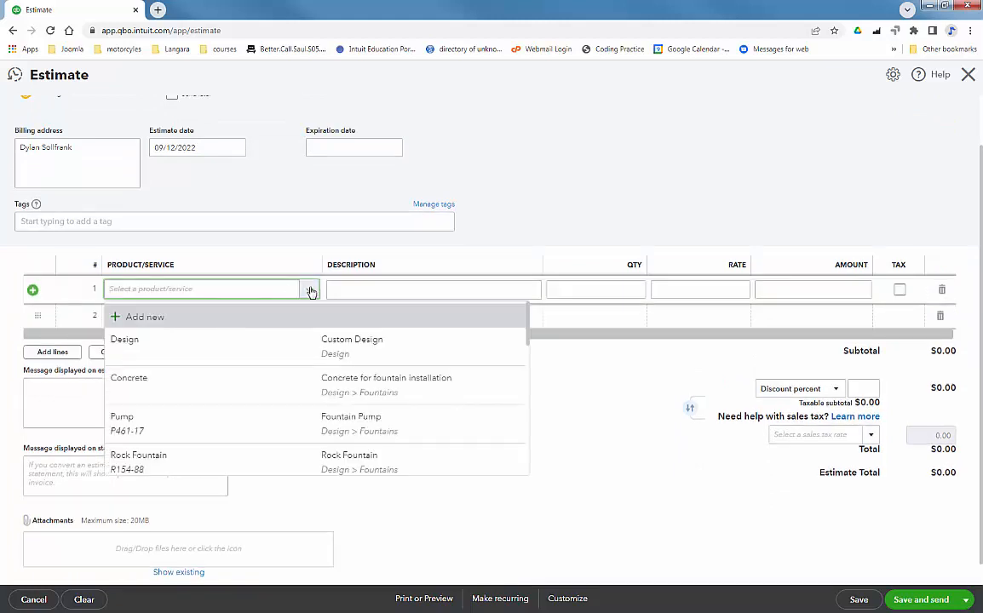
{"action": "left_click", "coordinate": [279, 339]}
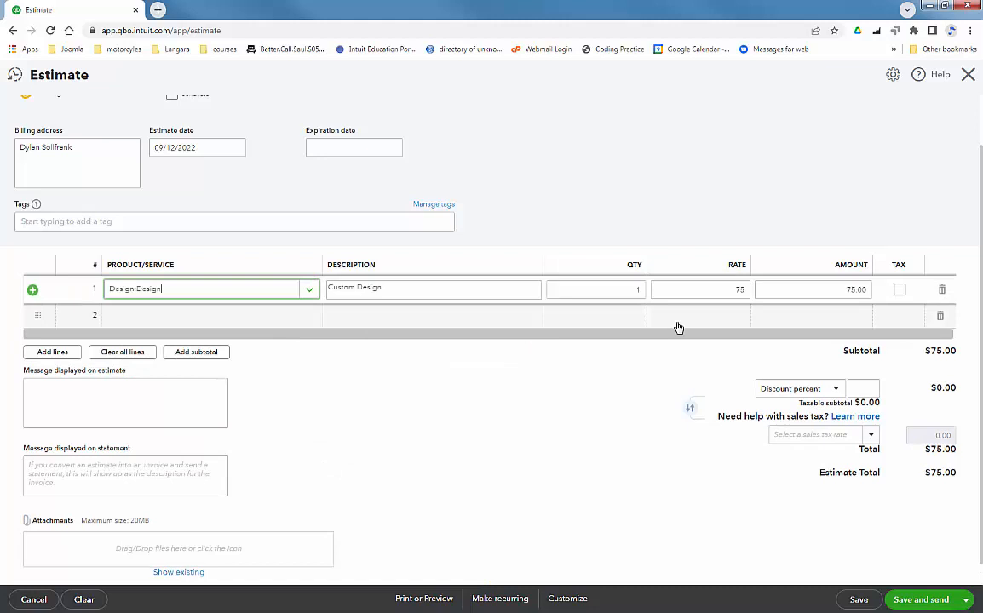
{"action": "left_click", "coordinate": [607, 289]}
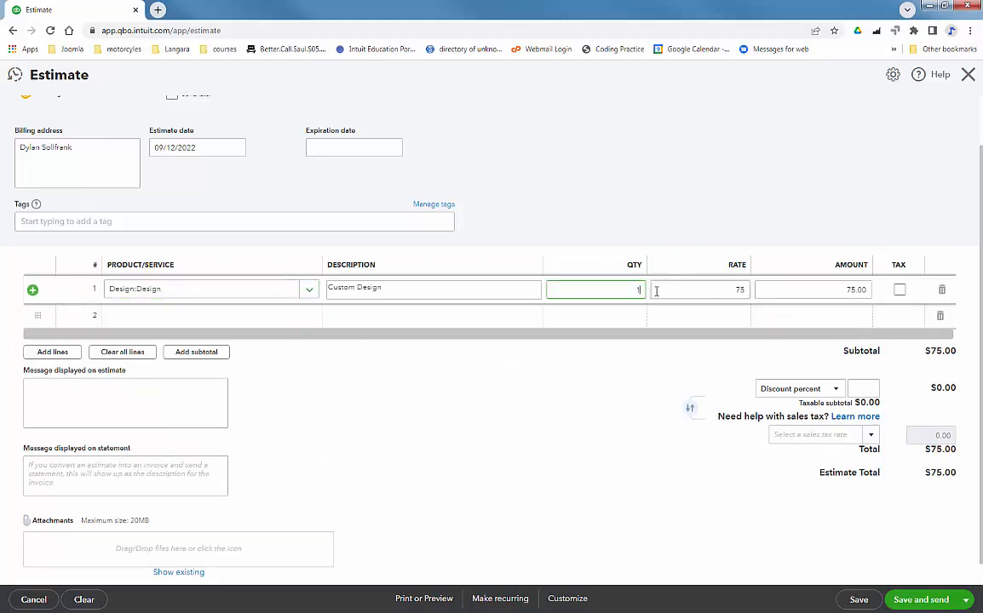
{"action": "type", "text": "6"}
{"action": "left_click", "coordinate": [657, 291]}
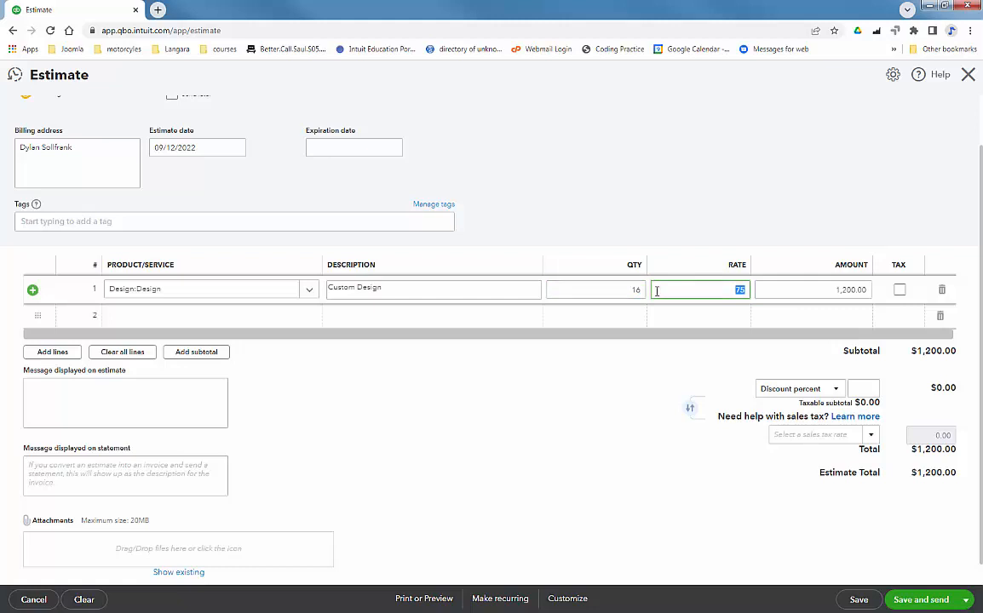
{"action": "left_click", "coordinate": [965, 600]}
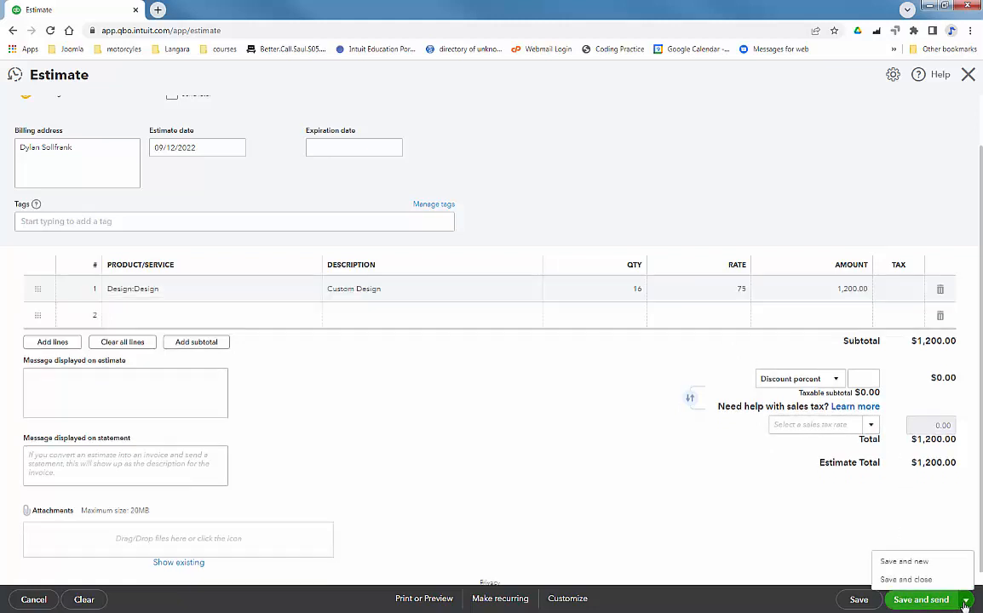
{"action": "left_click", "coordinate": [905, 579]}
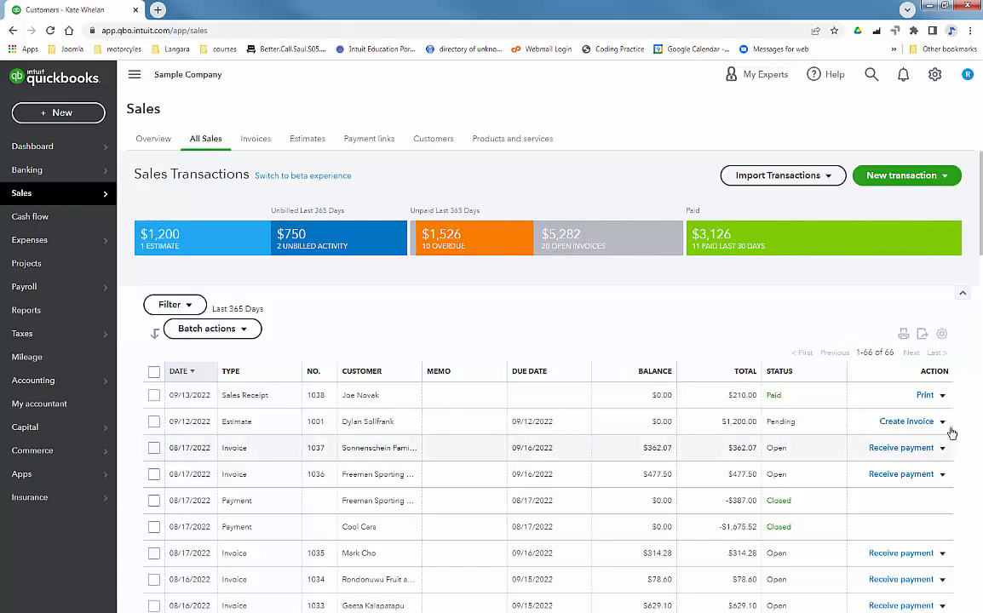
{"action": "left_click", "coordinate": [906, 422]}
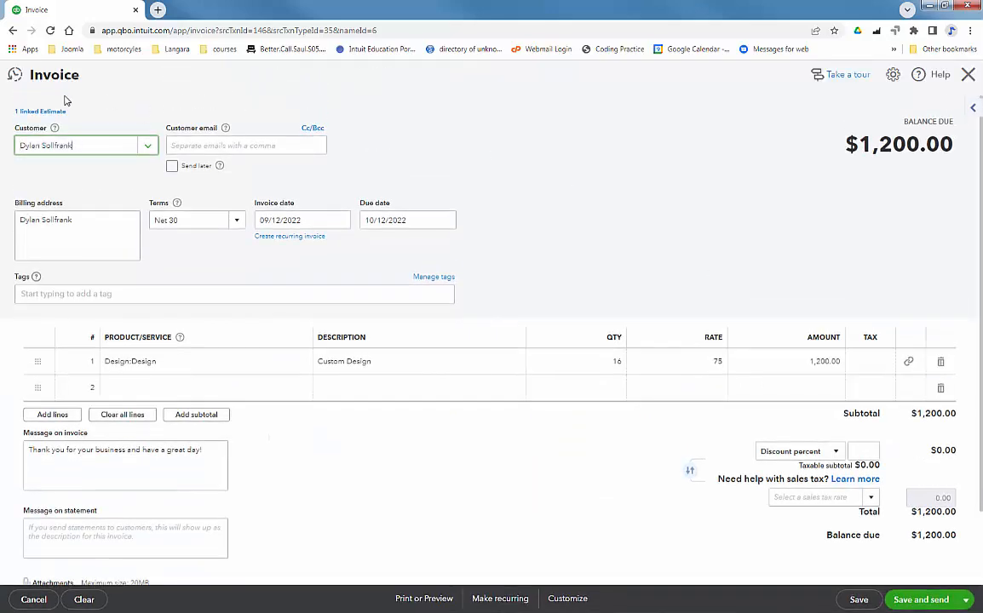
{"action": "left_click", "coordinate": [968, 76]}
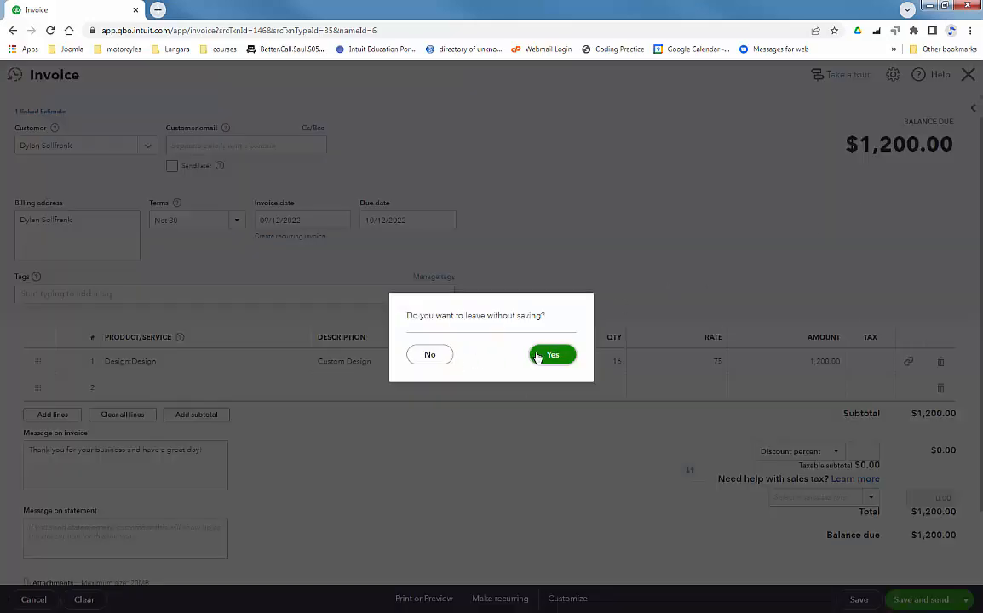
{"action": "left_click", "coordinate": [537, 357]}
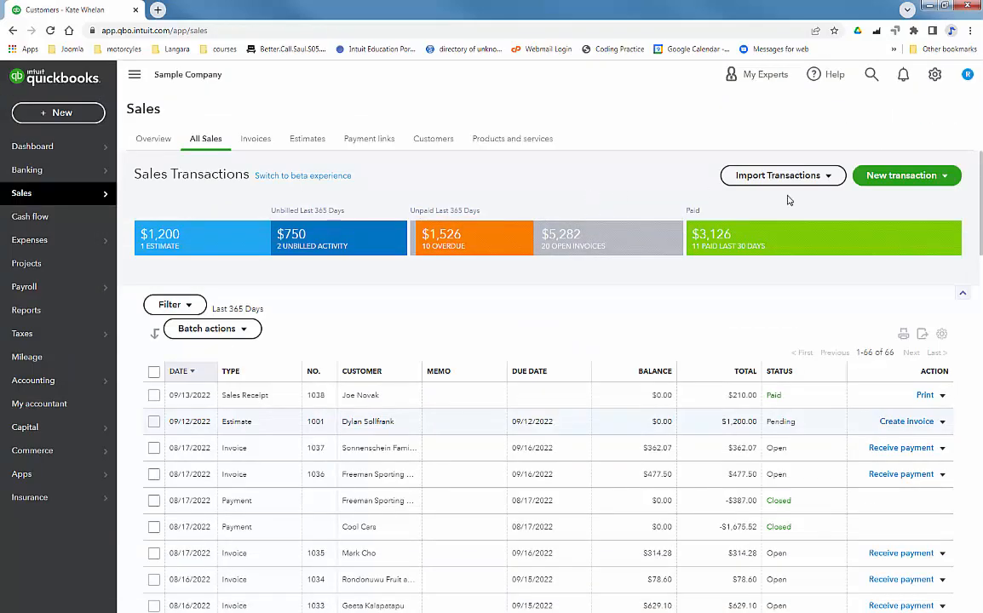
Start a new invoice for the customer who has the pending estimate, listed just below Dukes Basketball Camp.
{"action": "left_click", "coordinate": [877, 176]}
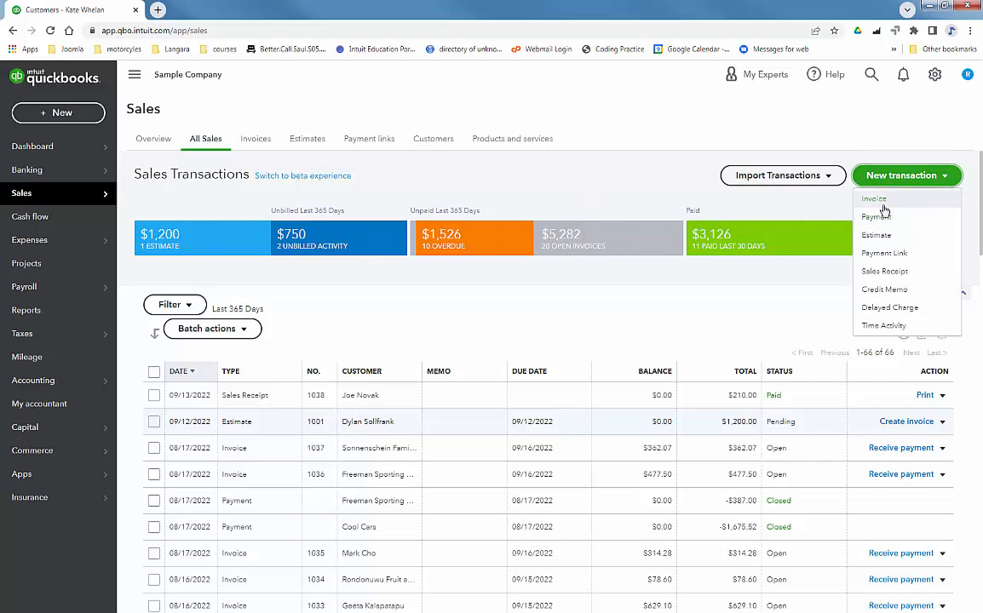
{"action": "left_click", "coordinate": [877, 201]}
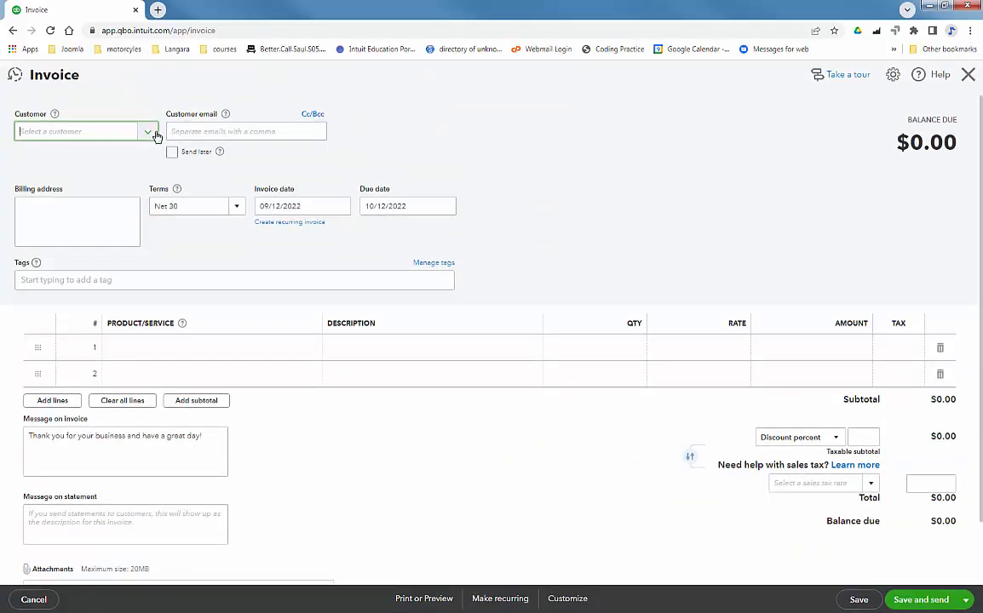
{"action": "left_click", "coordinate": [155, 134]}
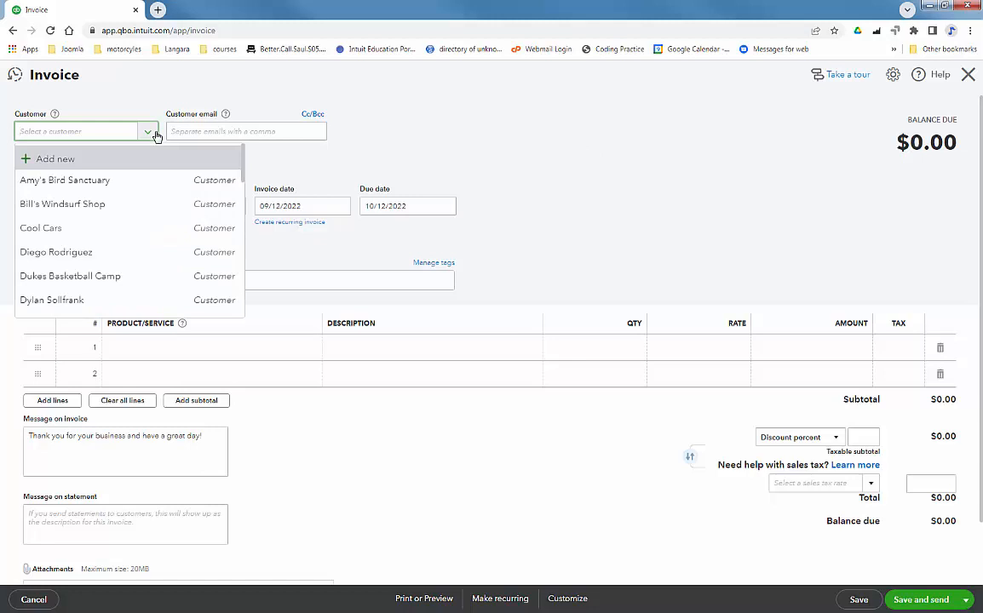
{"action": "left_click", "coordinate": [64, 300]}
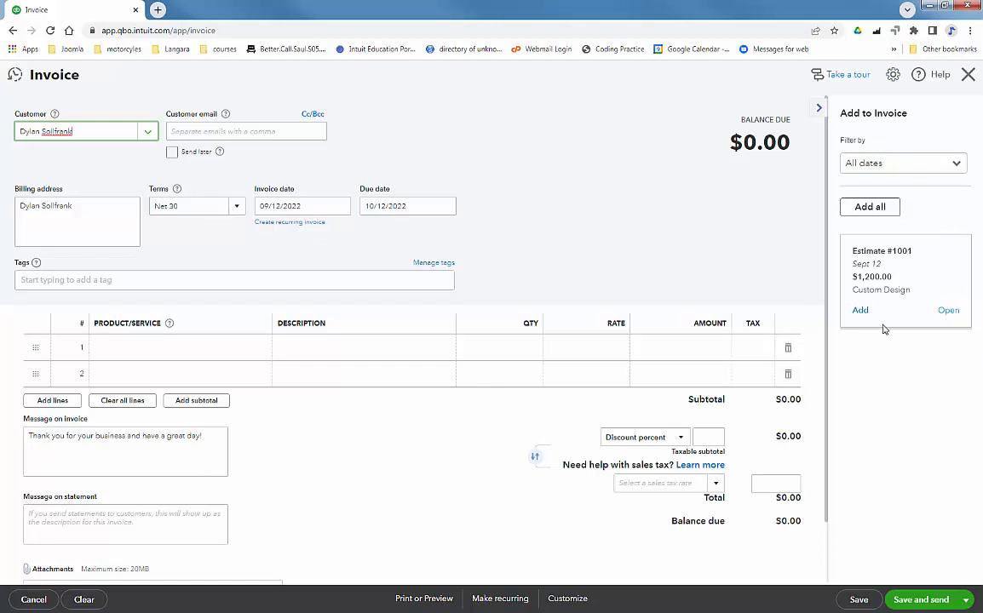
Add the pending $1,200.00 estimate to the invoice, set the invoice date to 09/13/2022, and save and close it.
{"action": "left_click", "coordinate": [860, 311]}
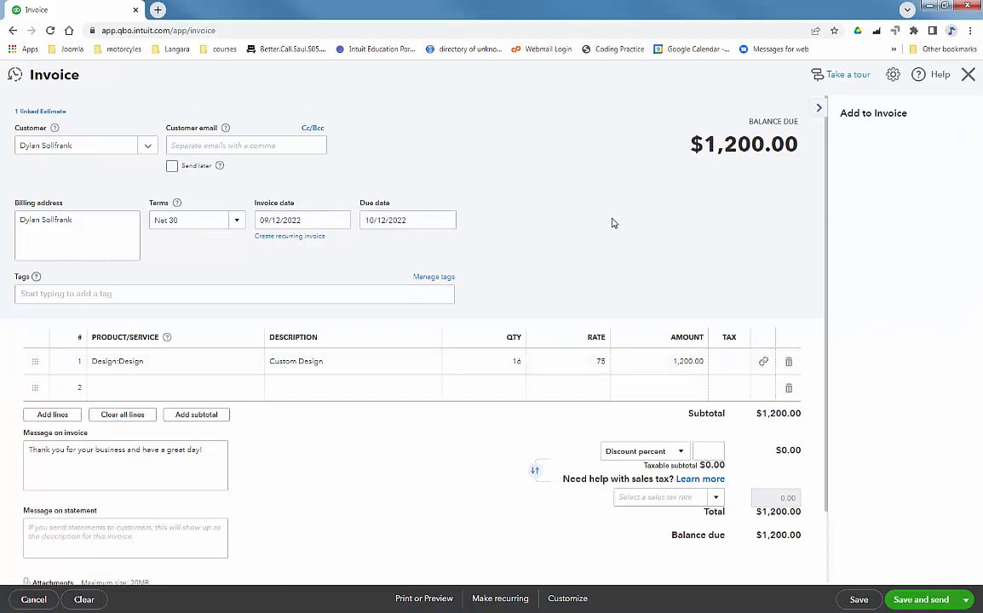
{"action": "left_click", "coordinate": [341, 221]}
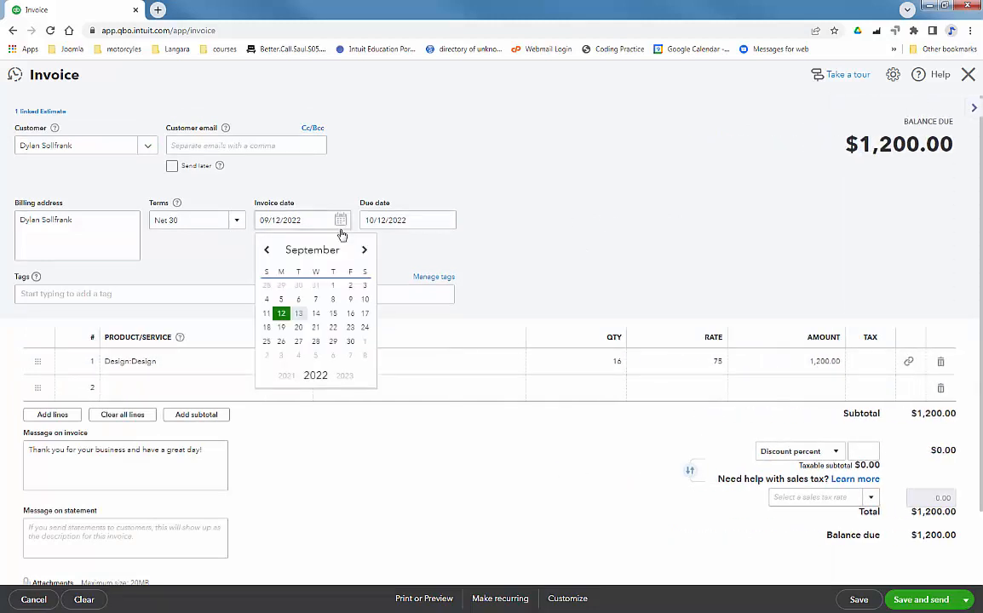
{"action": "left_click", "coordinate": [298, 313]}
{"action": "scroll", "coordinate": [624, 209], "scroll_direction": "down", "scroll_amount": 1}
{"action": "scroll", "coordinate": [624, 210], "scroll_direction": "down", "scroll_amount": 1}
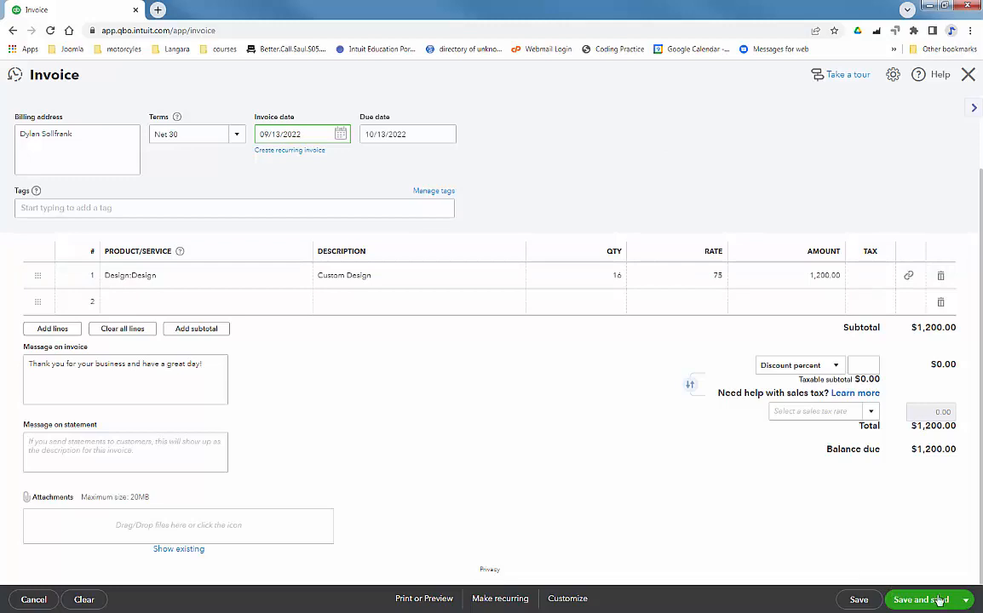
{"action": "mouse_move", "coordinate": [939, 594]}
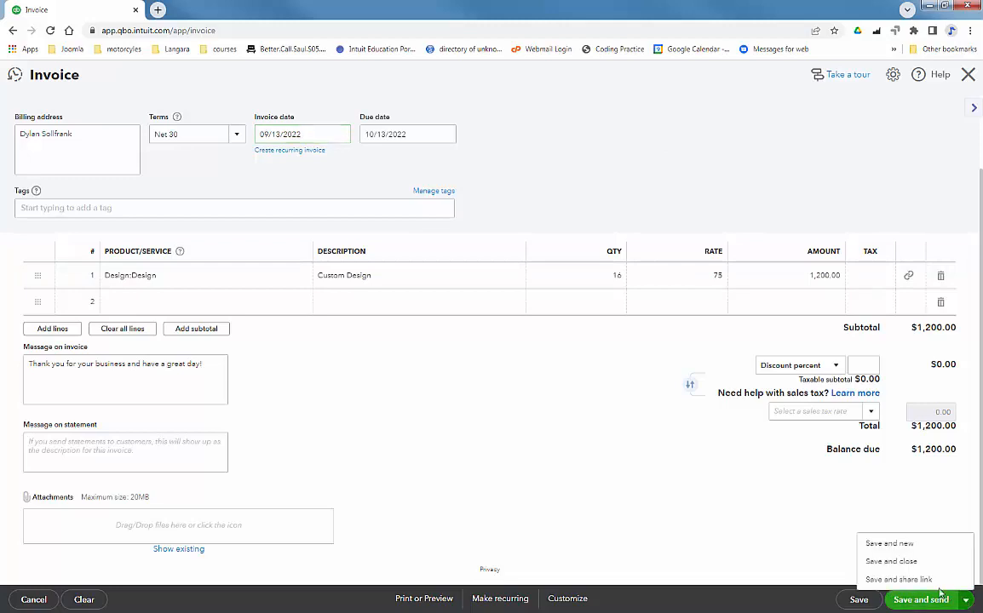
{"action": "left_click", "coordinate": [890, 561]}
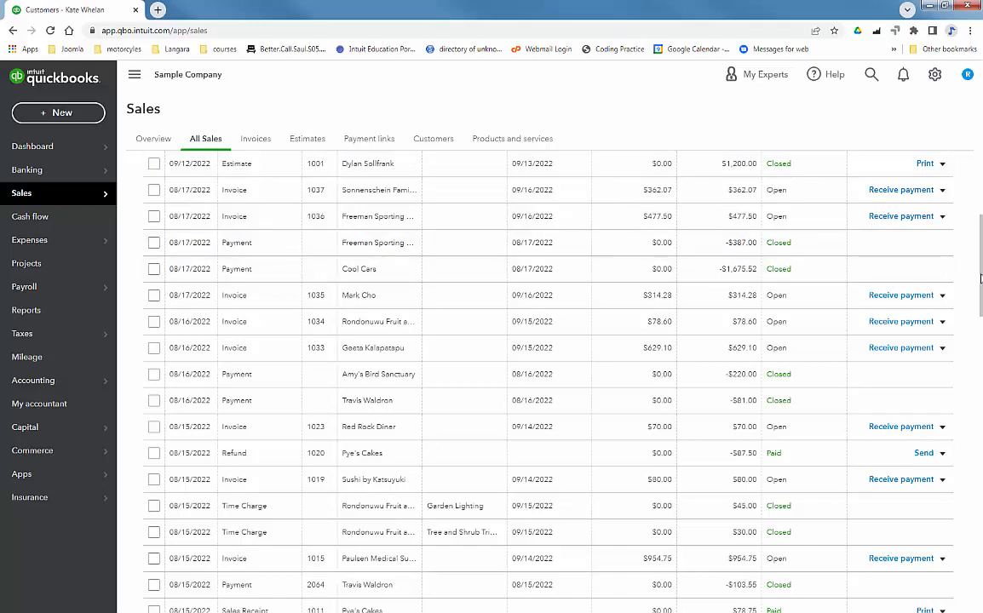
Start a new invoice for the customer Cool Cars.
{"action": "scroll", "coordinate": [980, 279], "scroll_direction": "up", "scroll_amount": 4}
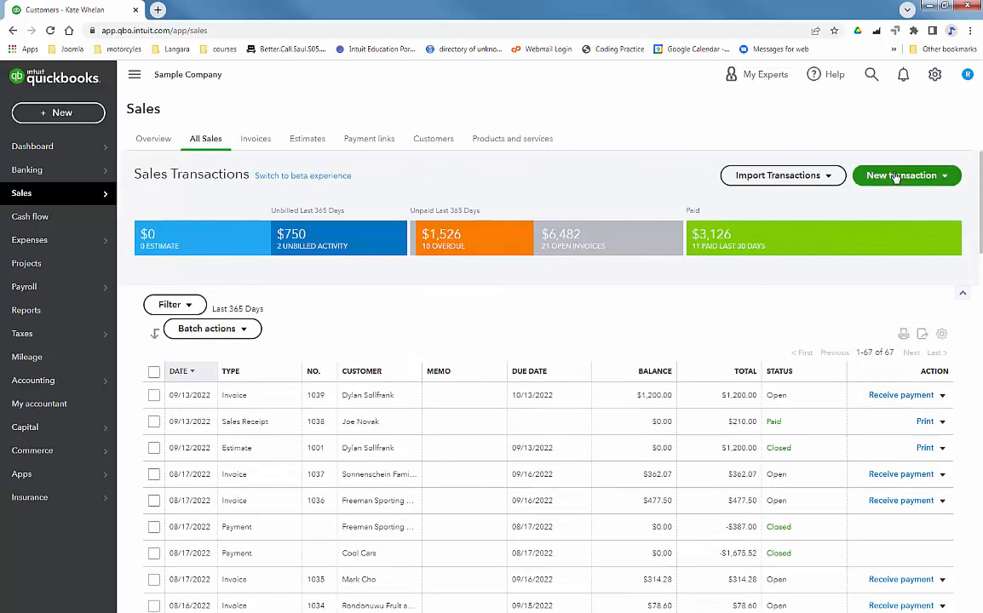
{"action": "left_click", "coordinate": [895, 176]}
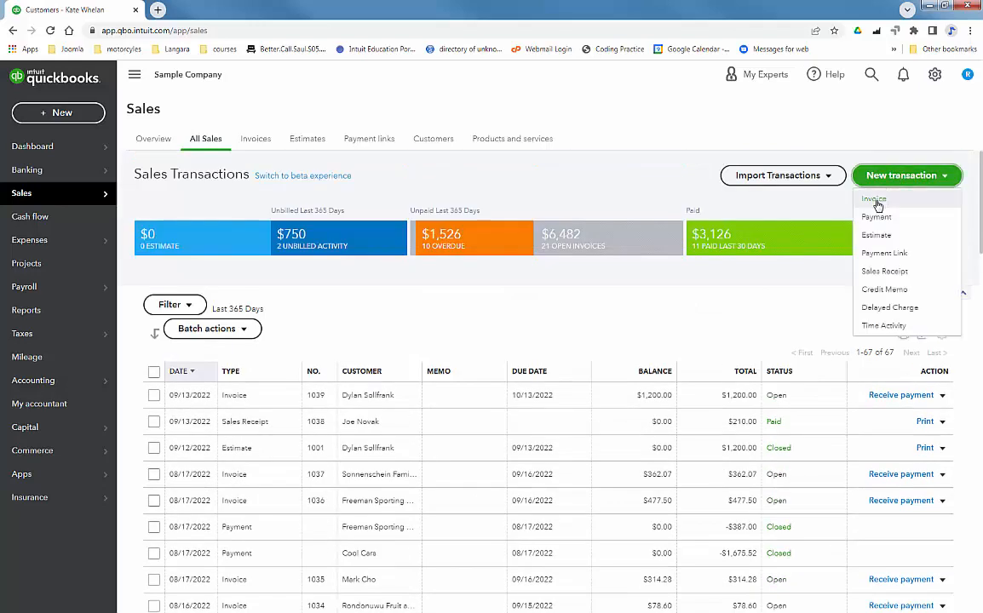
{"action": "left_click", "coordinate": [875, 199]}
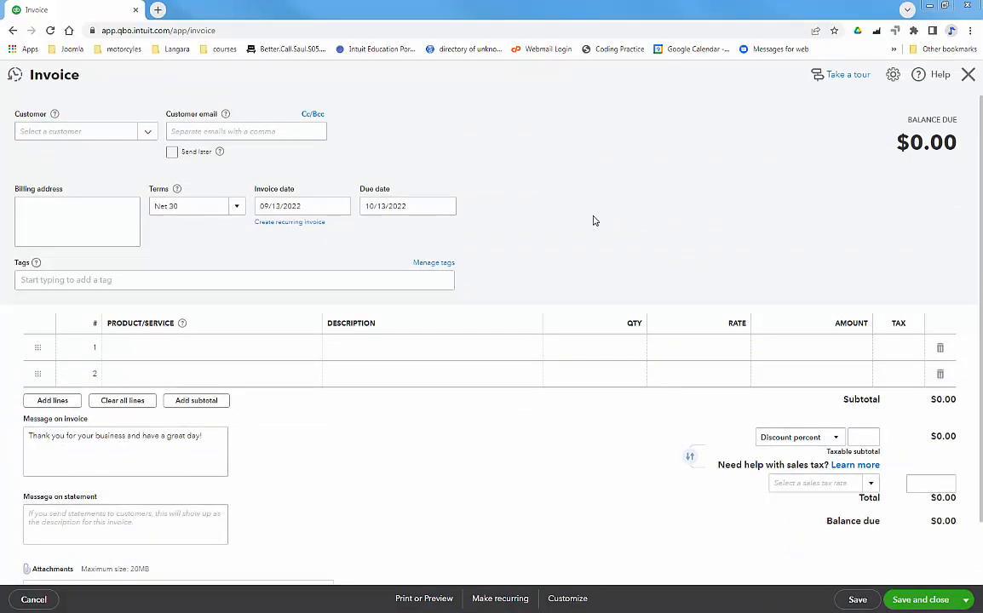
{"action": "left_click", "coordinate": [147, 132]}
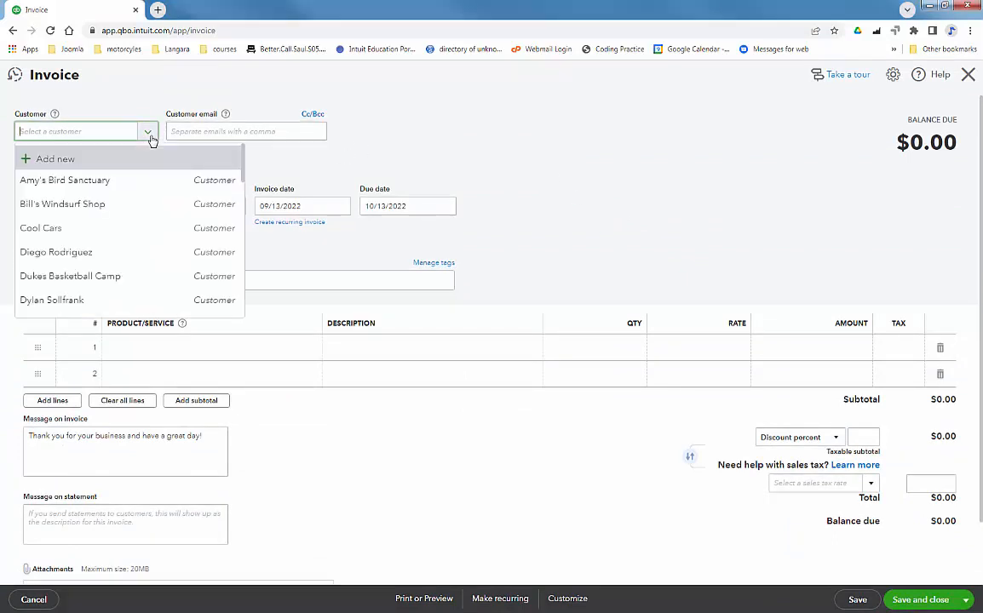
{"action": "left_click", "coordinate": [70, 229]}
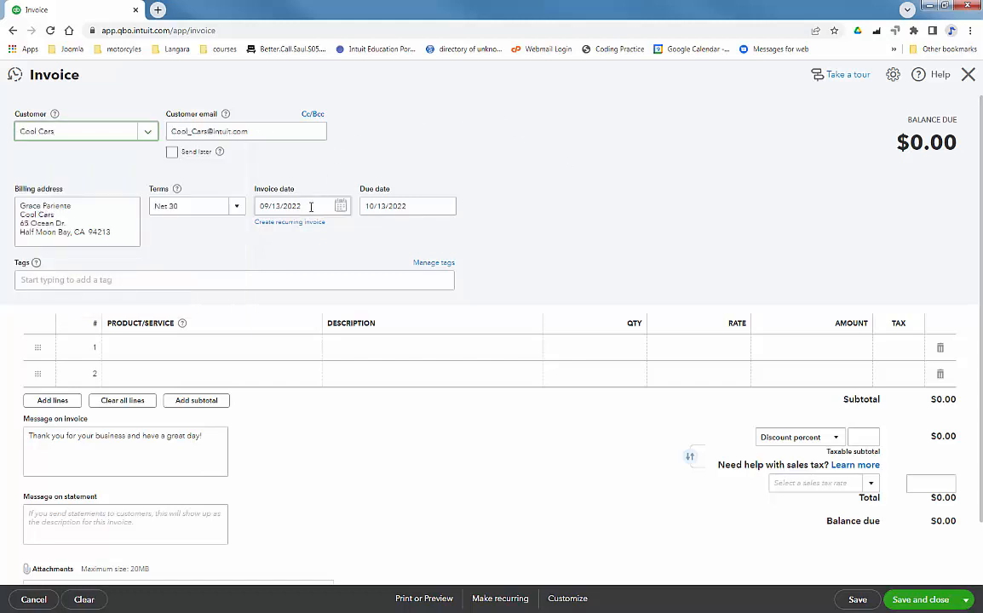
Add the Landscaping:Gardening service to the invoice's first line with a rate of 30 and a quantity of 4.
{"action": "left_click", "coordinate": [296, 348]}
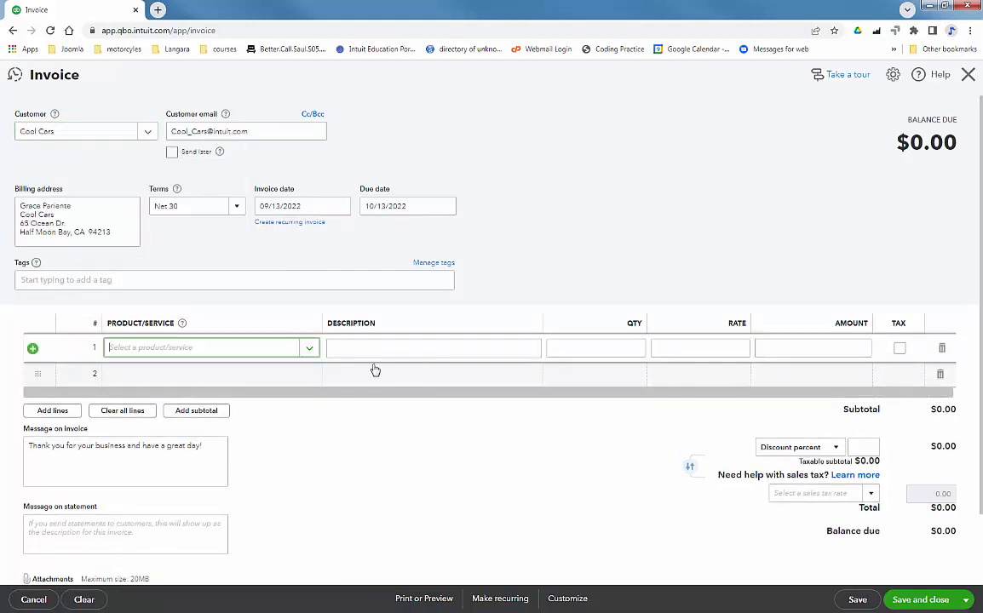
{"action": "left_click", "coordinate": [310, 350]}
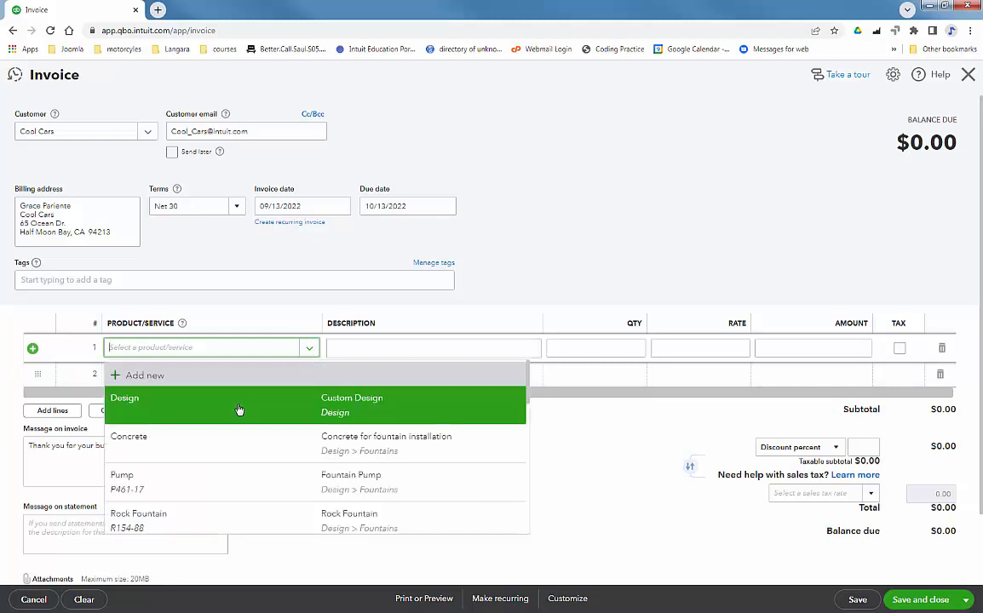
{"action": "scroll", "coordinate": [237, 416], "scroll_direction": "down", "scroll_amount": 3}
{"action": "scroll", "coordinate": [235, 423], "scroll_direction": "down", "scroll_amount": 1}
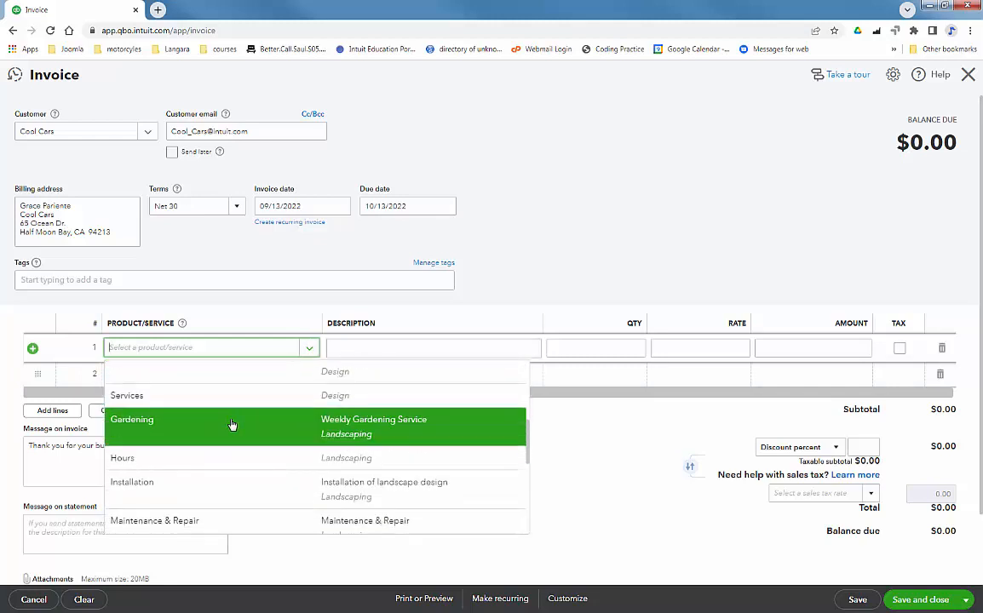
{"action": "left_click", "coordinate": [230, 425]}
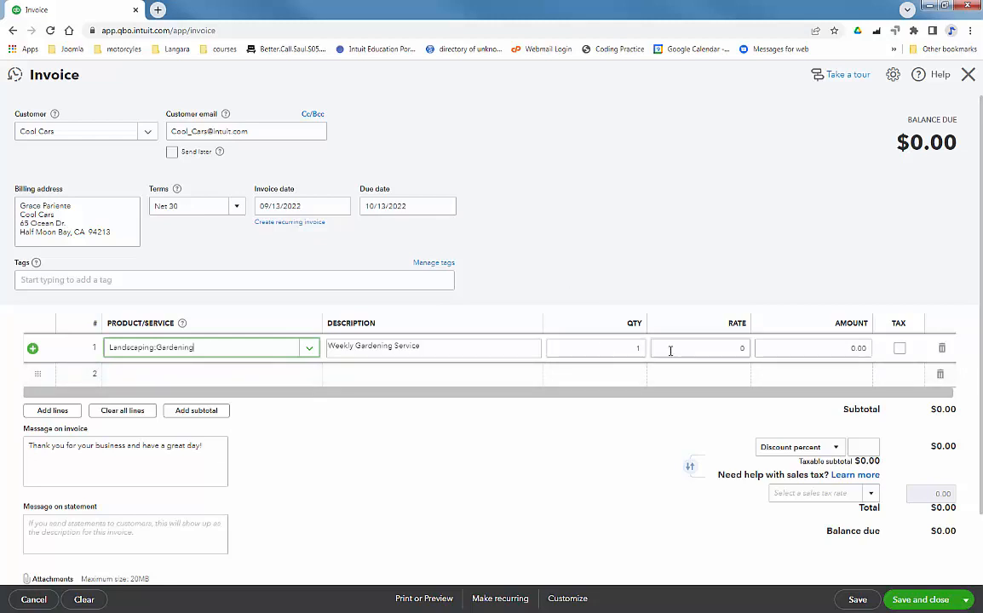
{"action": "left_click", "coordinate": [719, 349]}
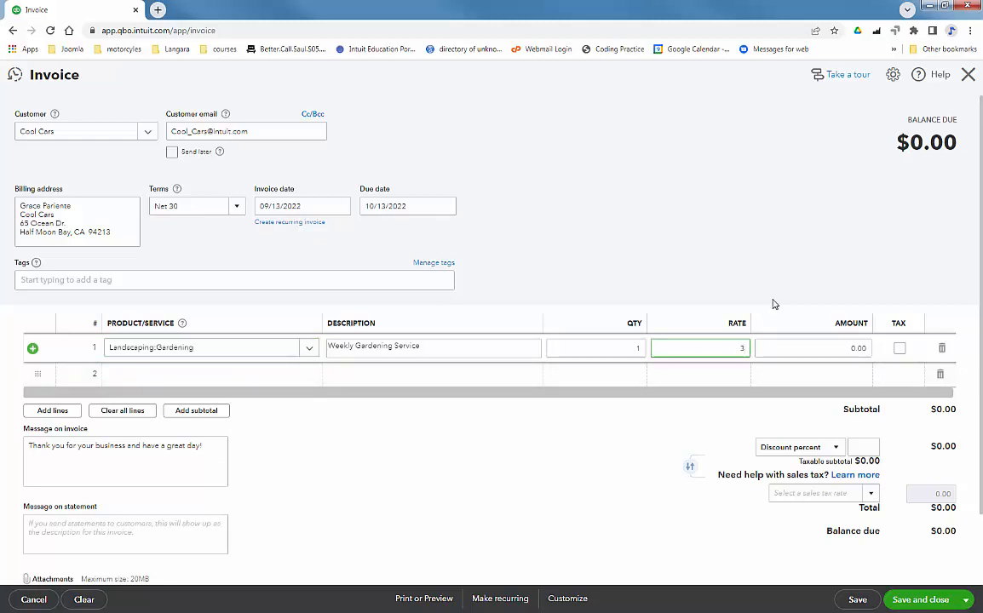
{"action": "key", "text": "Tab"}
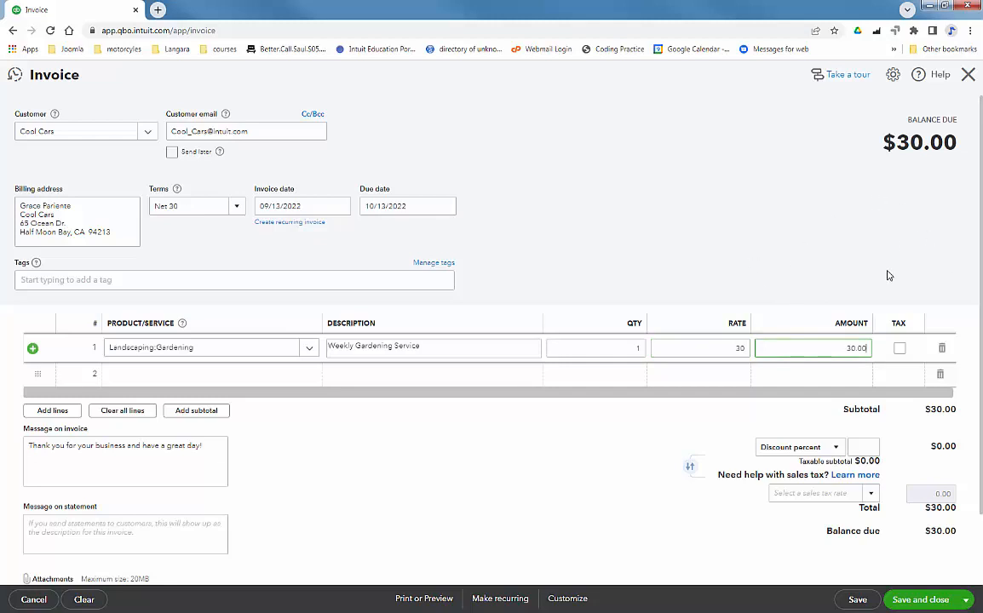
{"action": "left_click", "coordinate": [624, 345]}
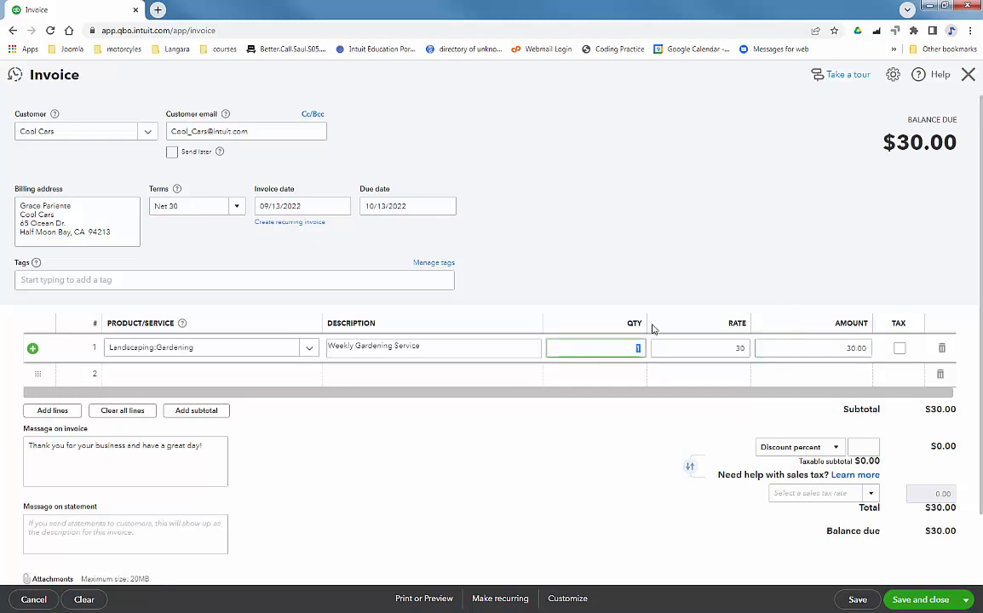
{"action": "type", "text": "4"}
{"action": "key", "text": "Tab"}
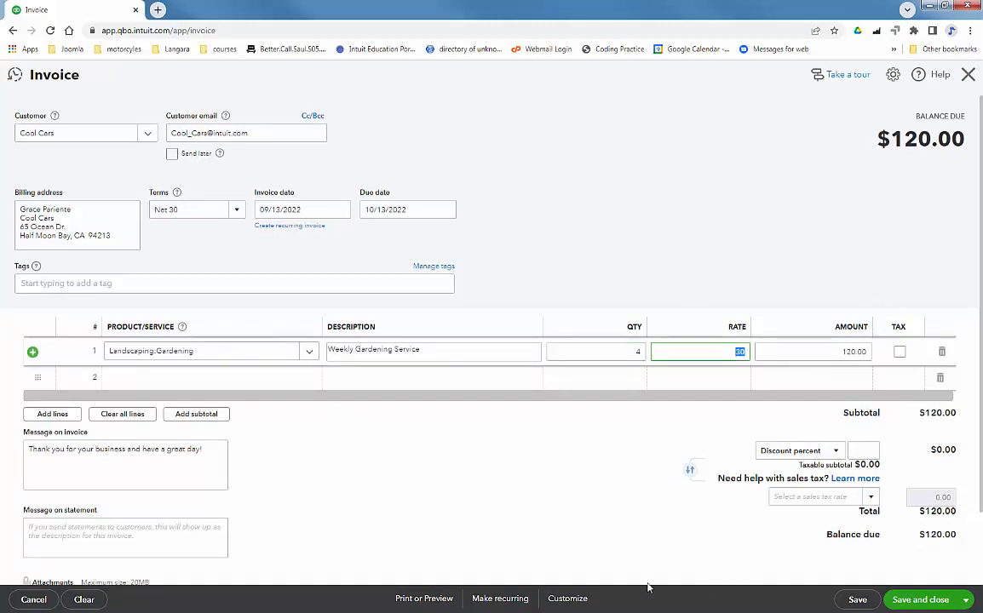
Make the Cool Cars invoice recur every 1 week on Wednesday, save it as a template, and dismiss the feedback survey.
{"action": "left_click", "coordinate": [501, 602]}
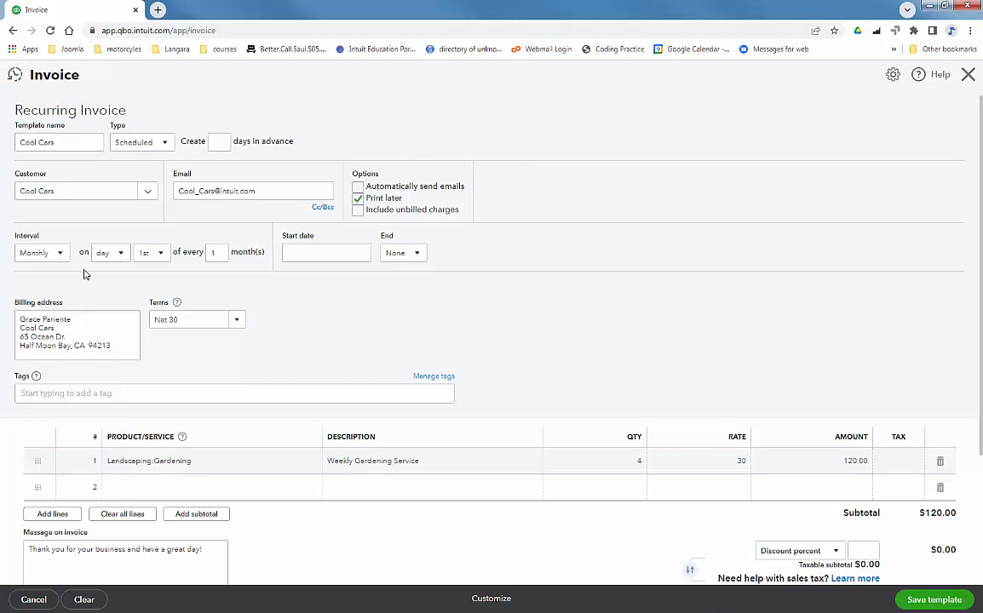
{"action": "left_click", "coordinate": [38, 253]}
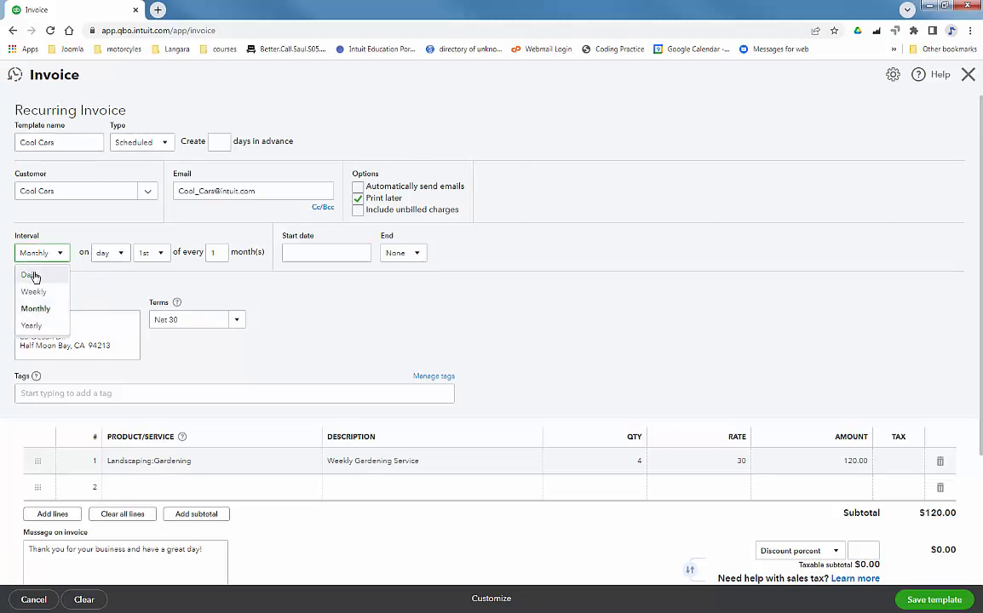
{"action": "left_click", "coordinate": [30, 275]}
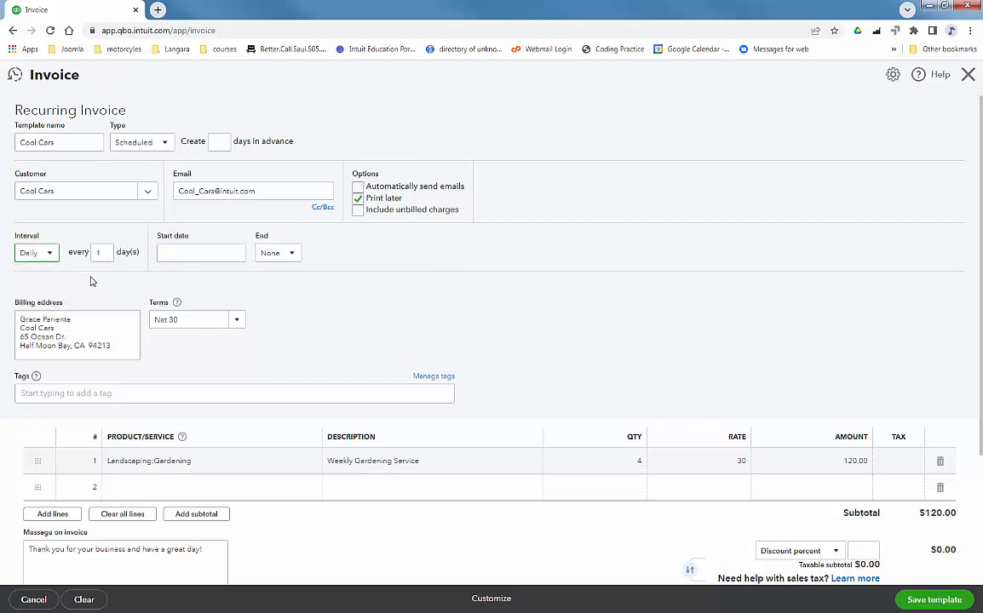
{"action": "left_click", "coordinate": [32, 254]}
{"action": "left_click", "coordinate": [34, 289]}
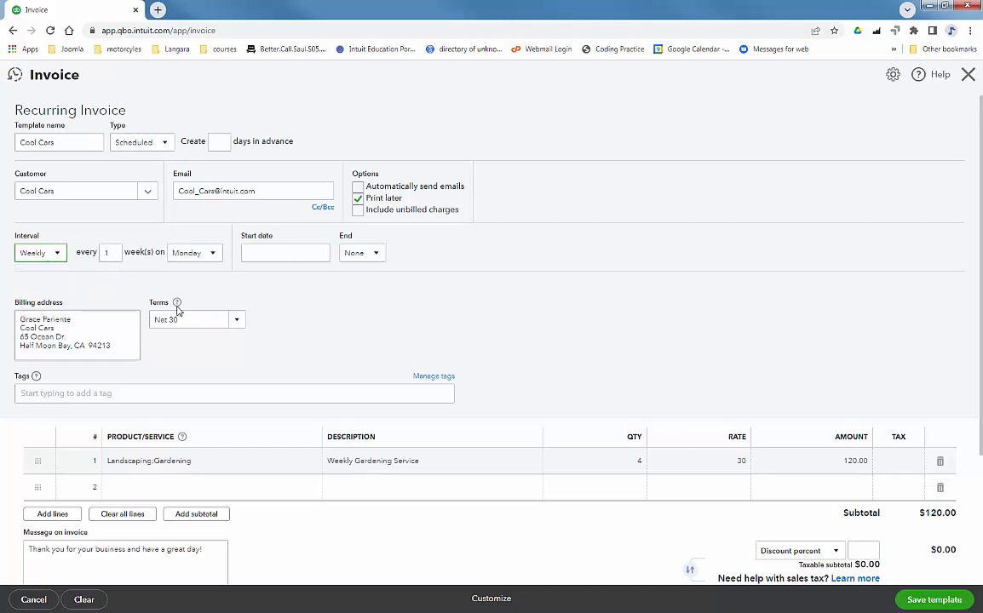
{"action": "left_click", "coordinate": [189, 253]}
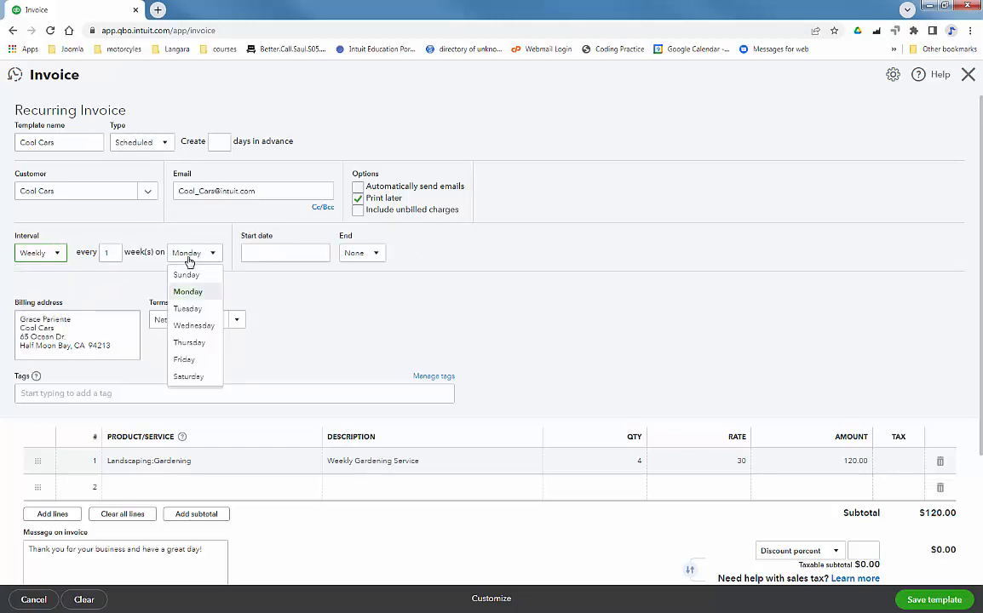
{"action": "left_click", "coordinate": [191, 327]}
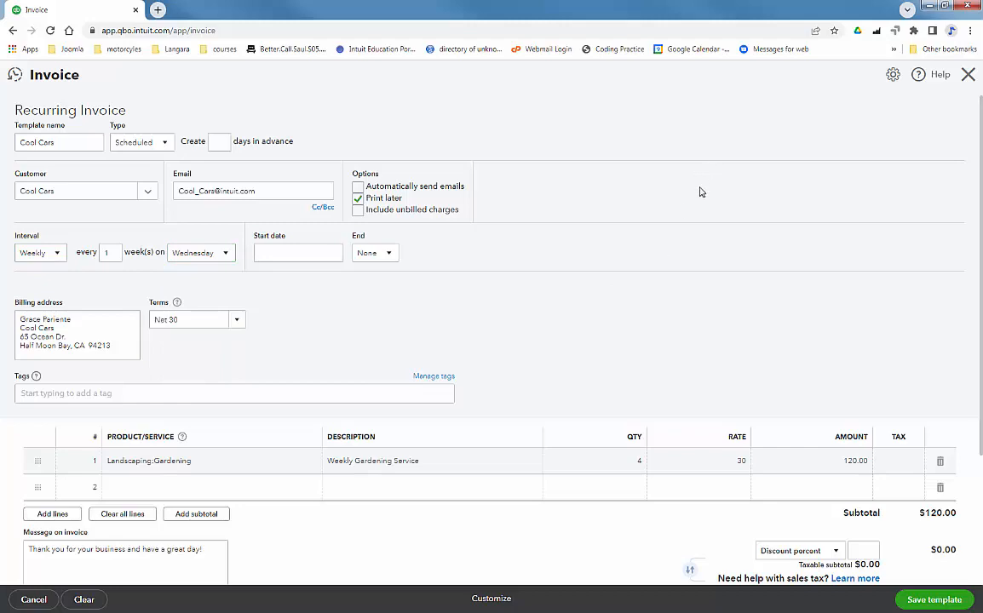
{"action": "scroll", "coordinate": [712, 178], "scroll_direction": "down", "scroll_amount": 3}
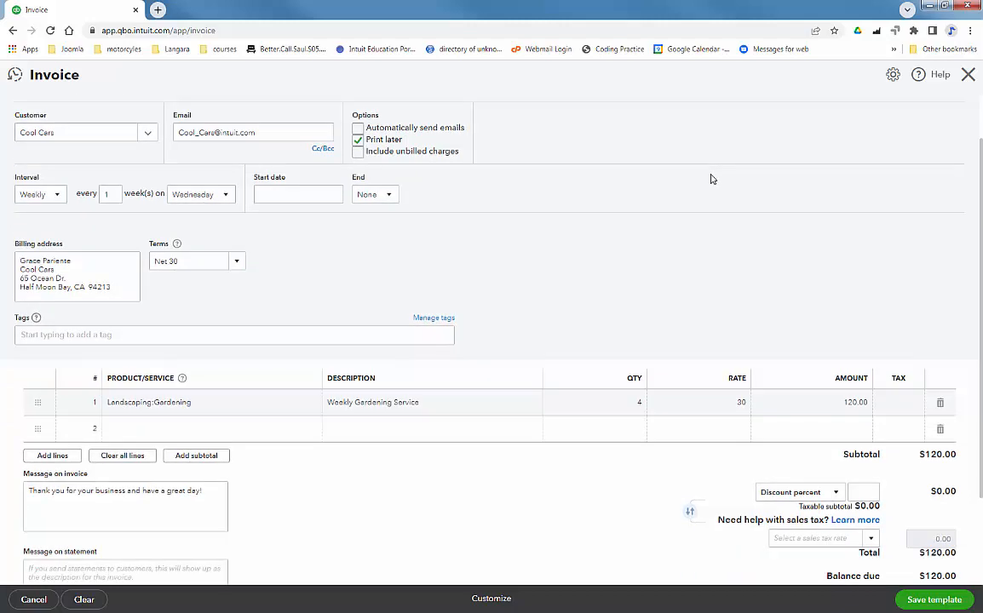
{"action": "left_click", "coordinate": [937, 600]}
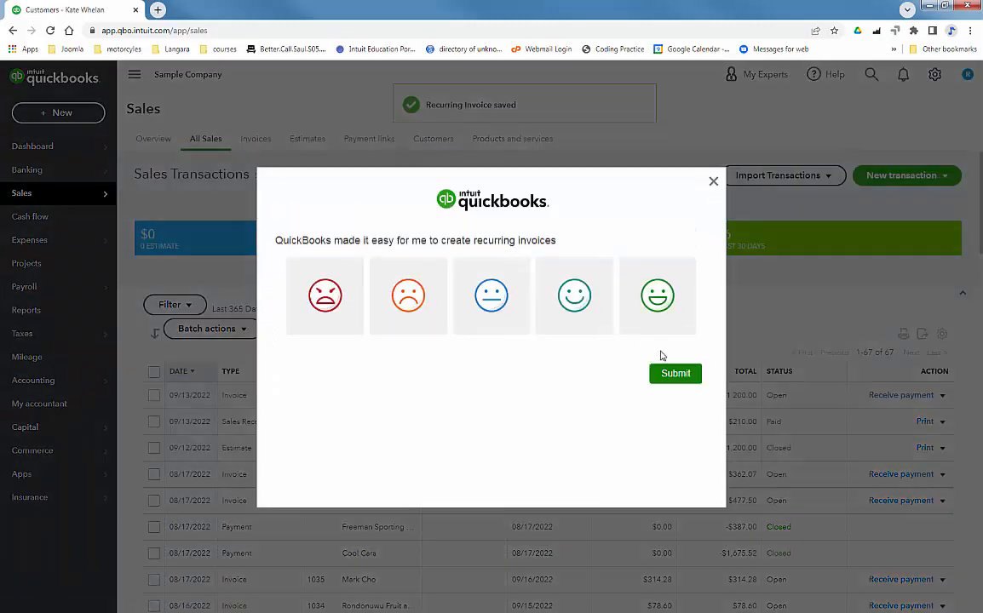
{"action": "left_click", "coordinate": [714, 182]}
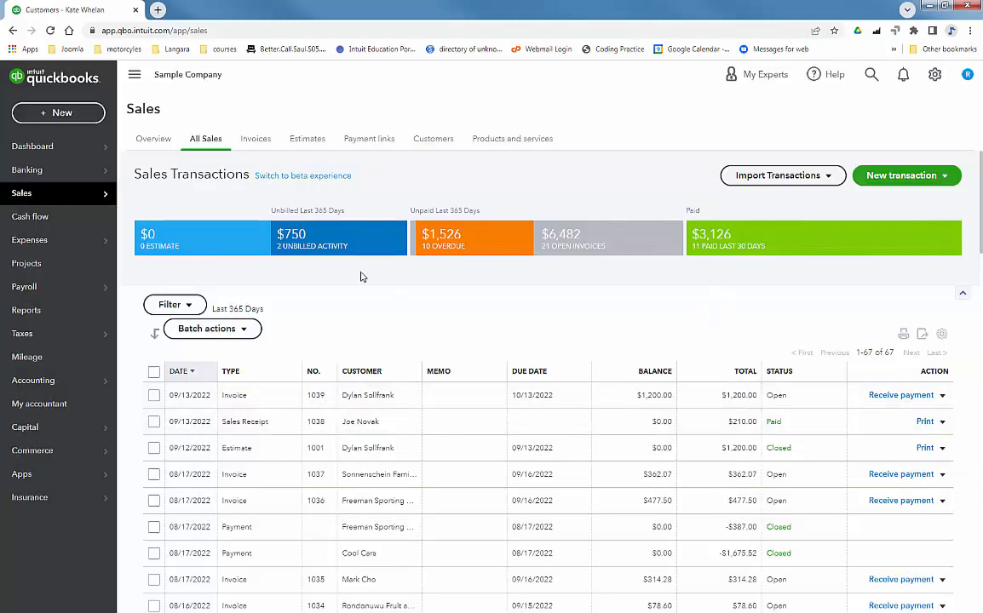
Open the company's list of recurring transactions.
{"action": "left_click", "coordinate": [255, 141]}
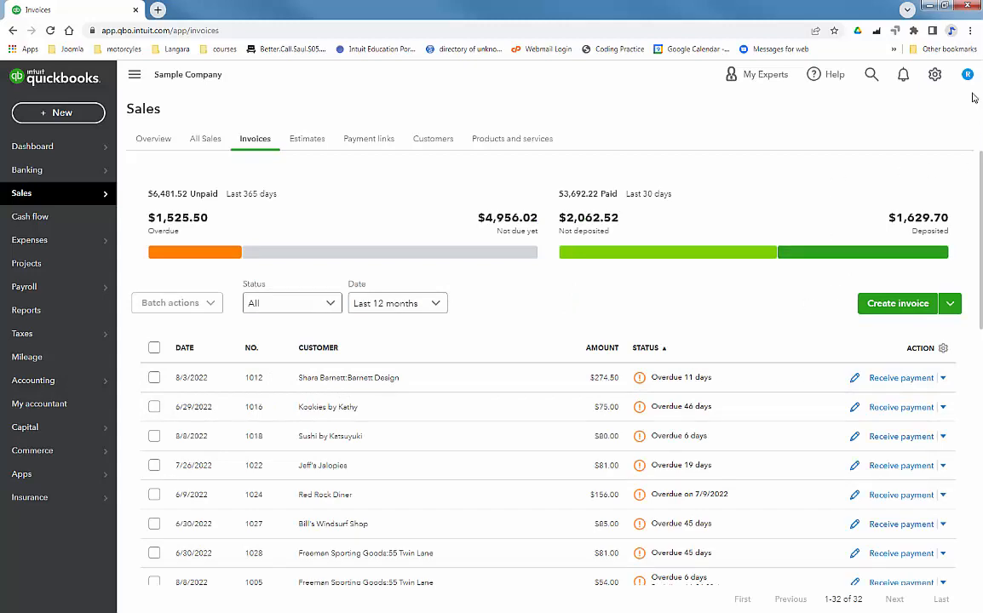
{"action": "left_click", "coordinate": [936, 75]}
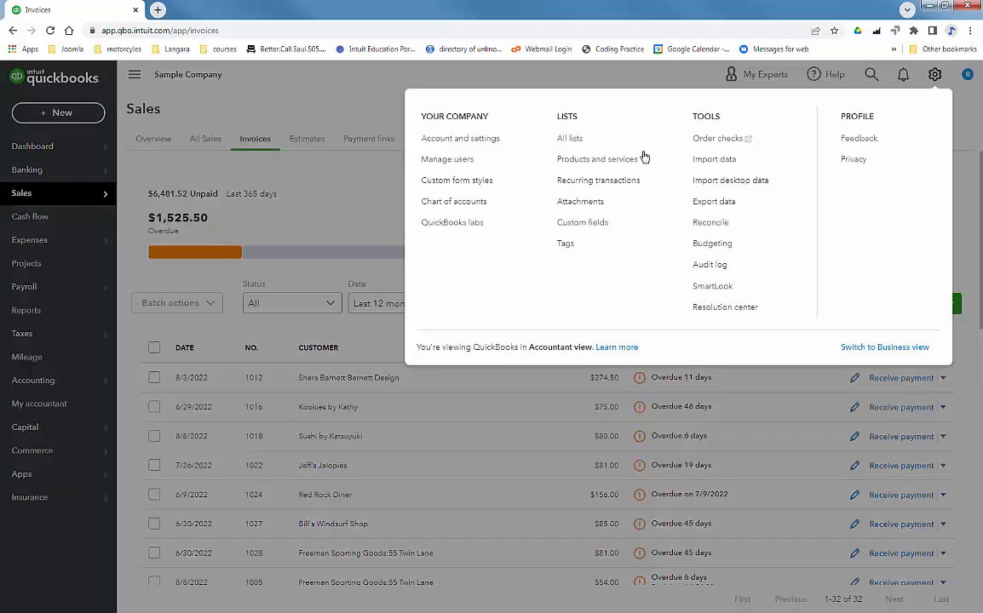
{"action": "left_click", "coordinate": [611, 185]}
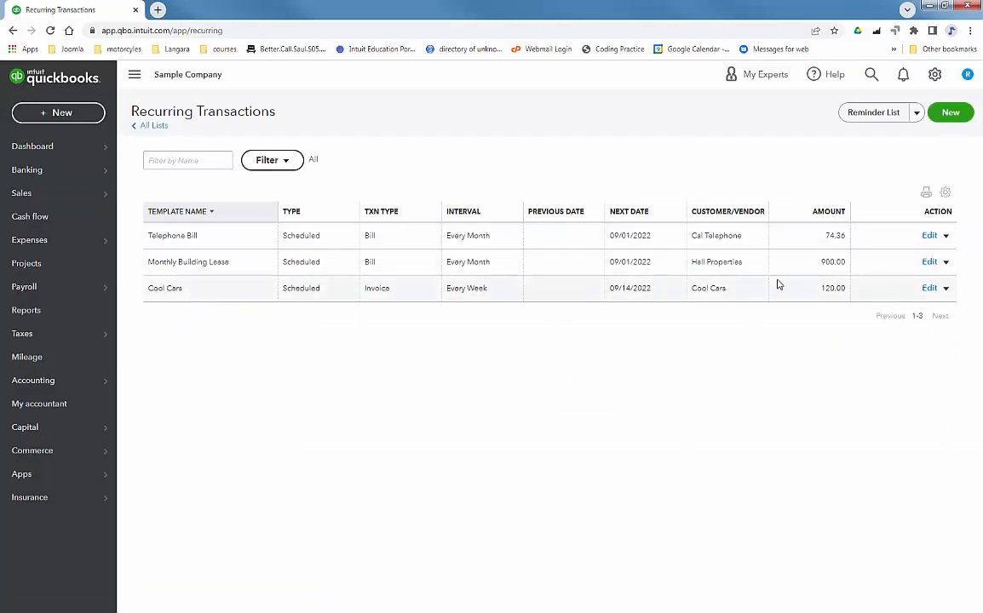
Use the Cool Cars recurring template to create an invoice dated 09/13/2022, then save and close it.
{"action": "left_click", "coordinate": [929, 288]}
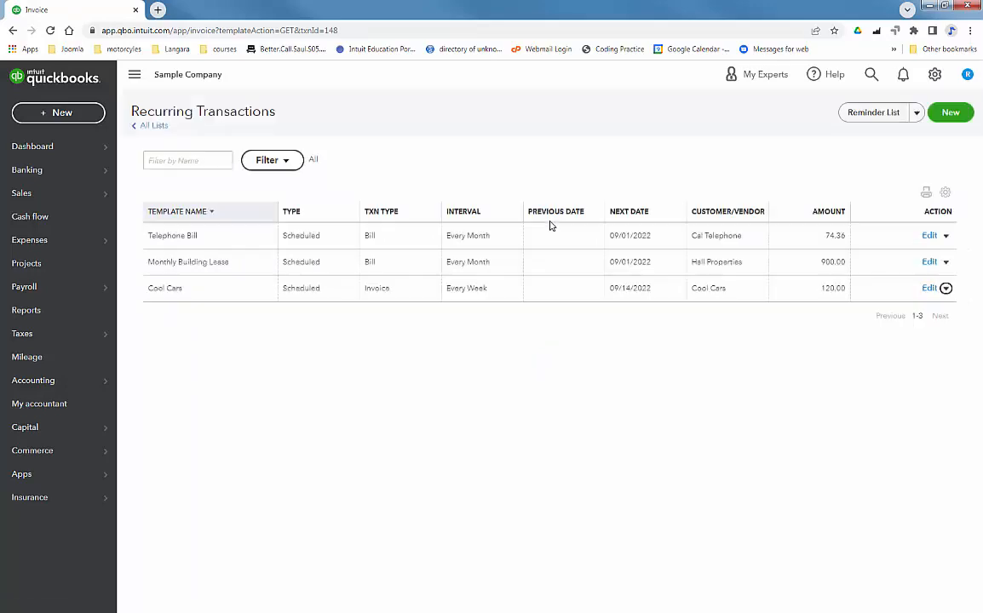
{"action": "left_click", "coordinate": [967, 134]}
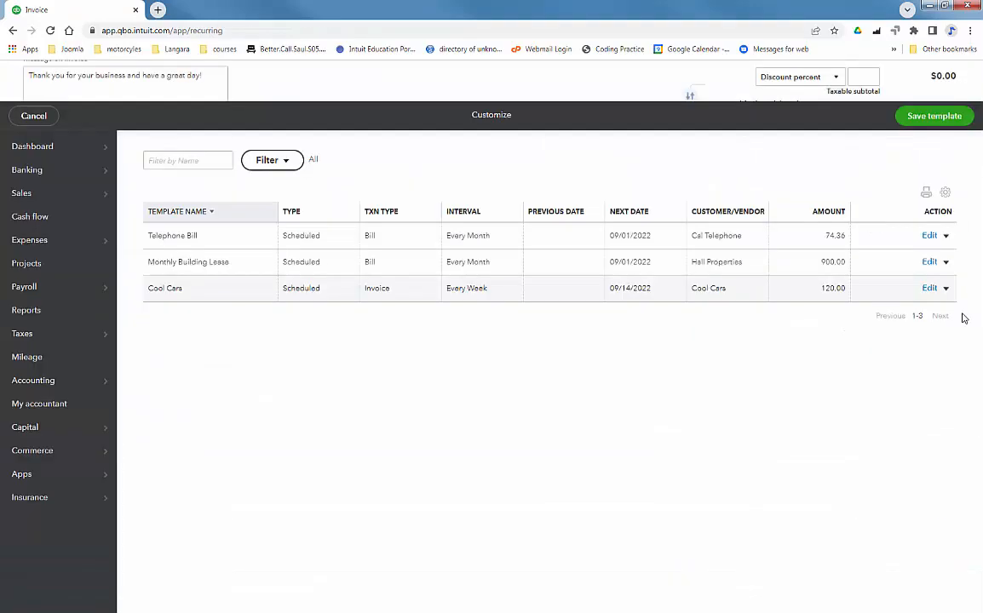
{"action": "left_click", "coordinate": [945, 290]}
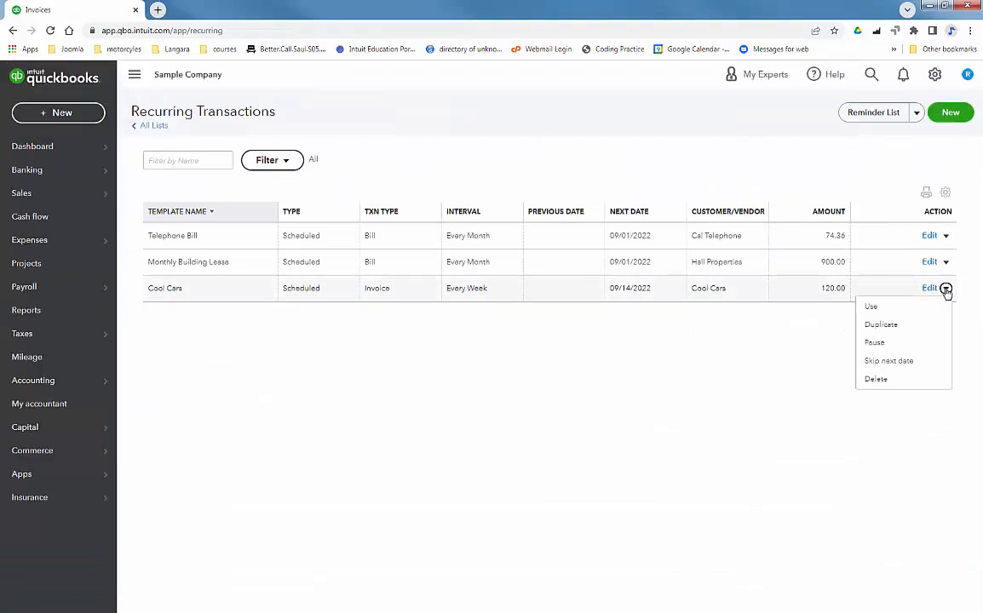
{"action": "left_click", "coordinate": [878, 308]}
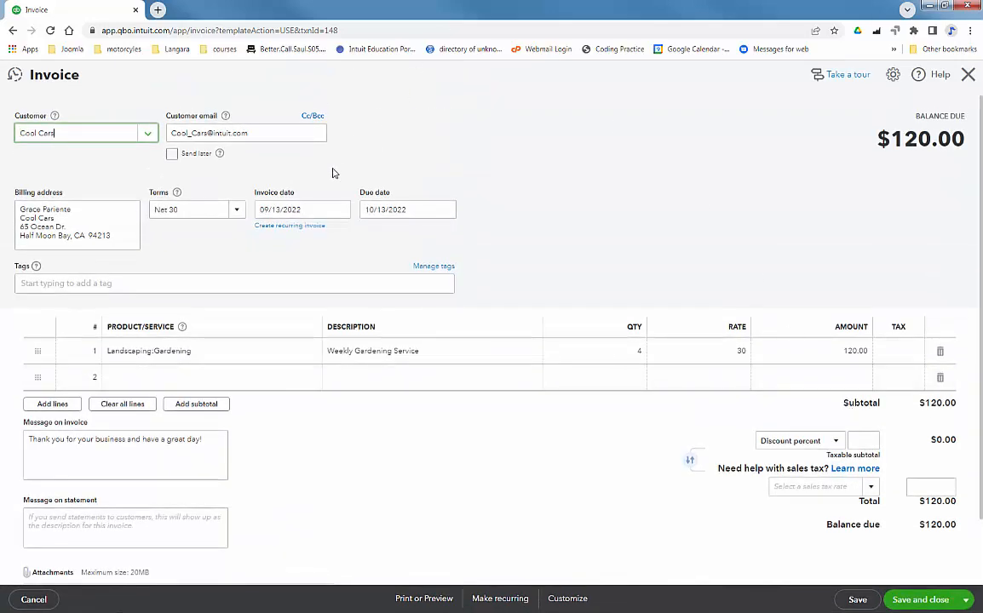
{"action": "left_click", "coordinate": [283, 210]}
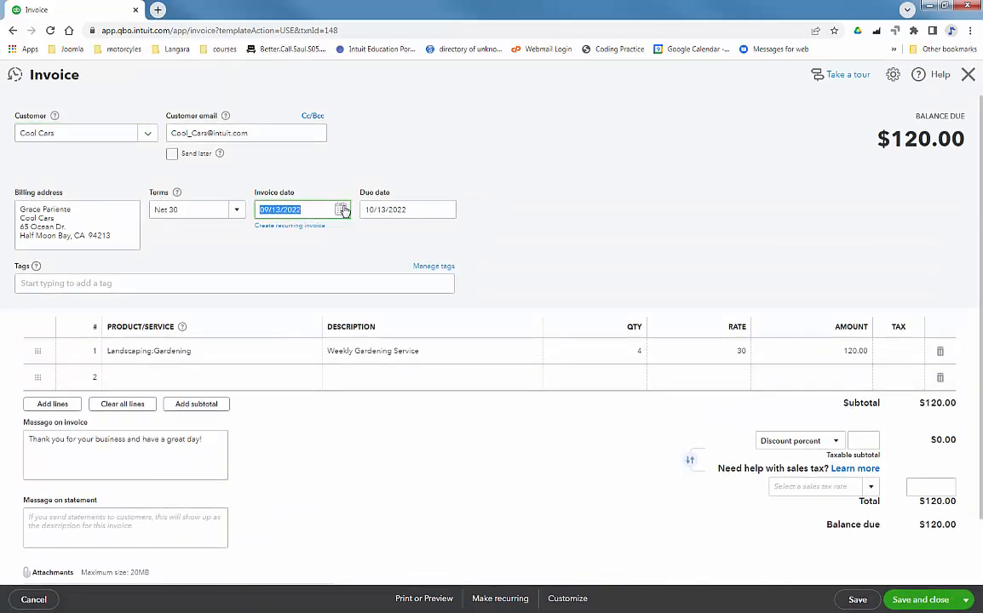
{"action": "left_click", "coordinate": [340, 210]}
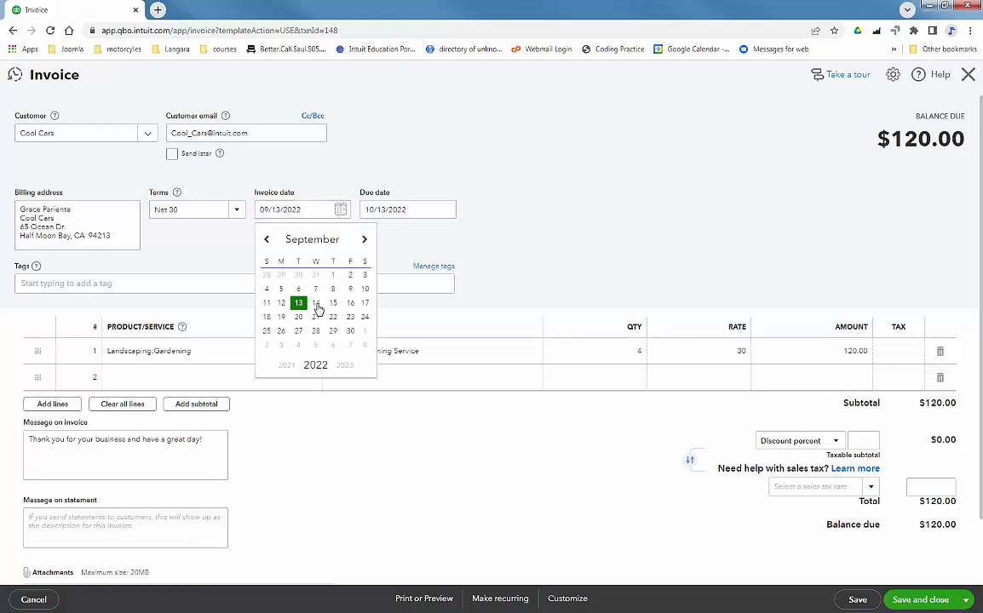
{"action": "left_click", "coordinate": [298, 303]}
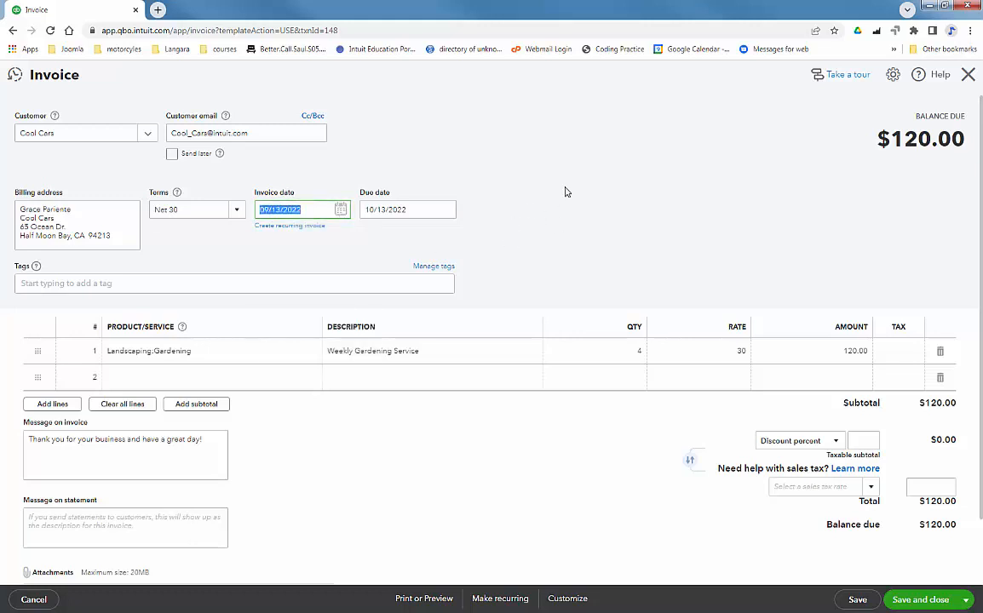
{"action": "left_click", "coordinate": [939, 603]}
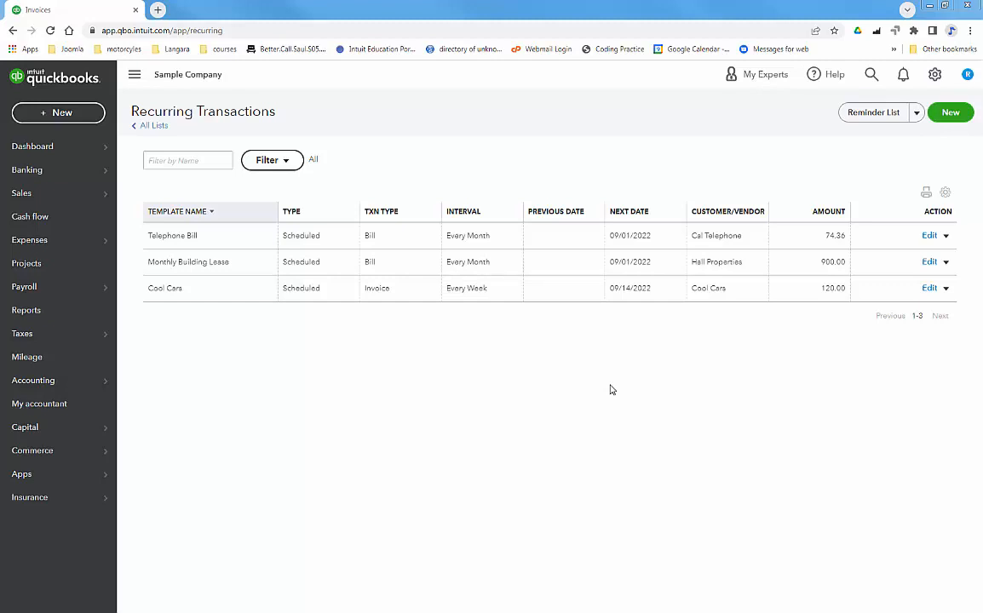
Run an advanced search of the company's transactions, filtered to the Invoice type.
{"action": "left_click", "coordinate": [871, 76]}
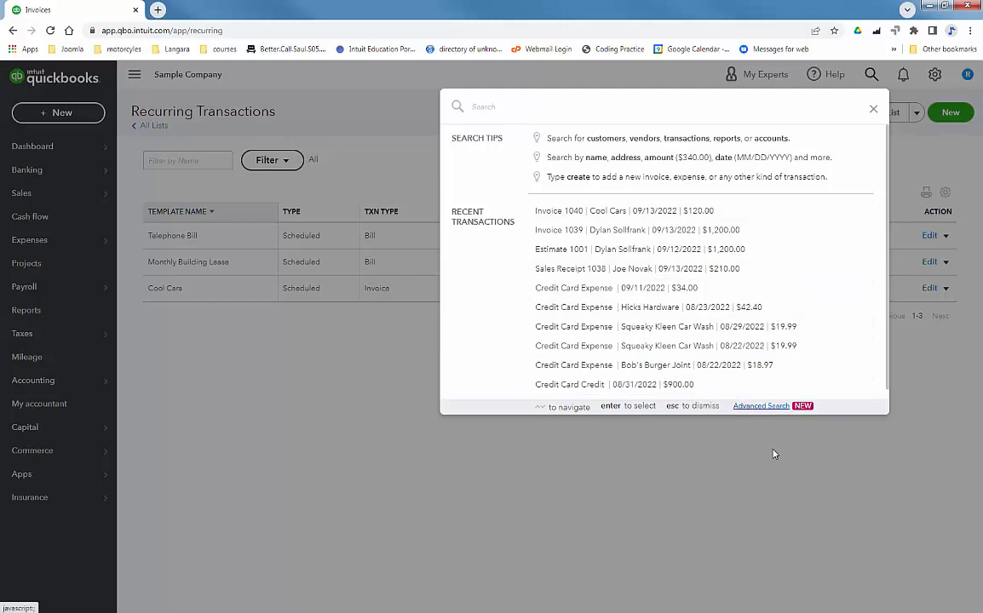
{"action": "left_click", "coordinate": [743, 408]}
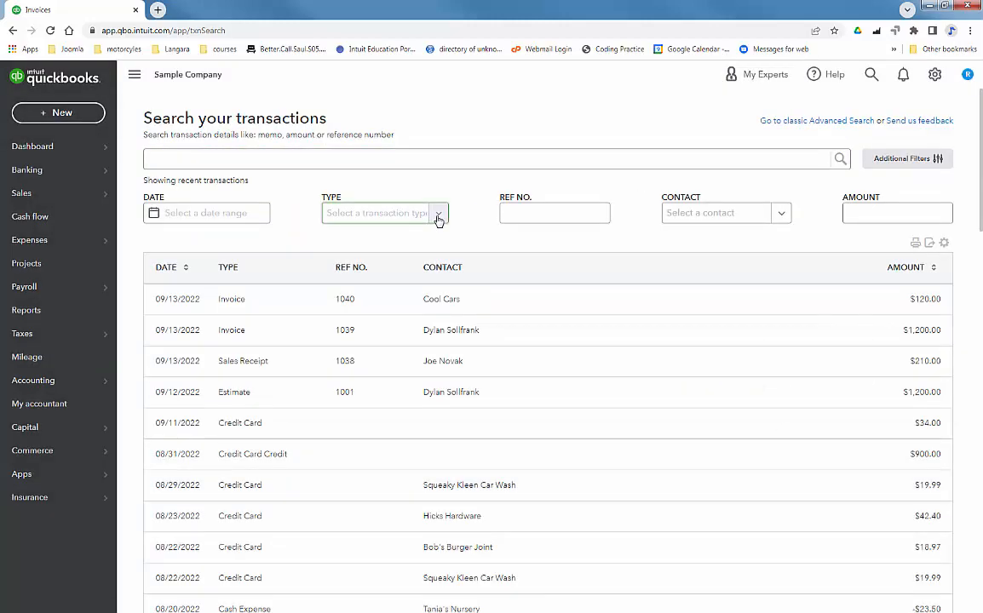
{"action": "left_click", "coordinate": [438, 213]}
{"action": "left_click_drag", "start_coordinate": [475, 255], "coordinate": [473, 340]}
{"action": "left_click", "coordinate": [375, 347]}
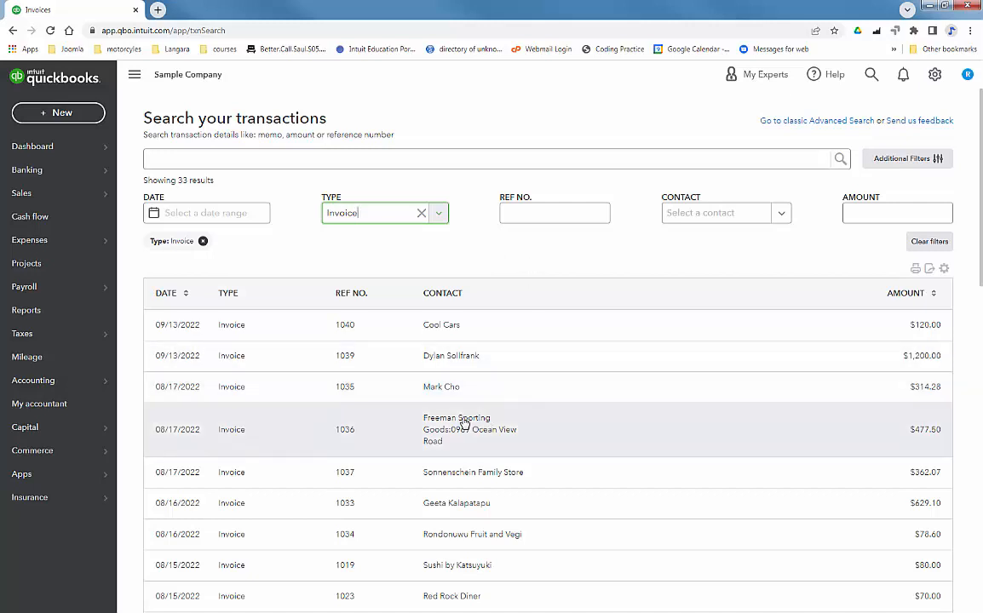
Set the Landscaping:Soil quantity to 4 on the Freeman Sporting Goods:0969 Ocean View Road invoice, and save it.
{"action": "left_click", "coordinate": [465, 424]}
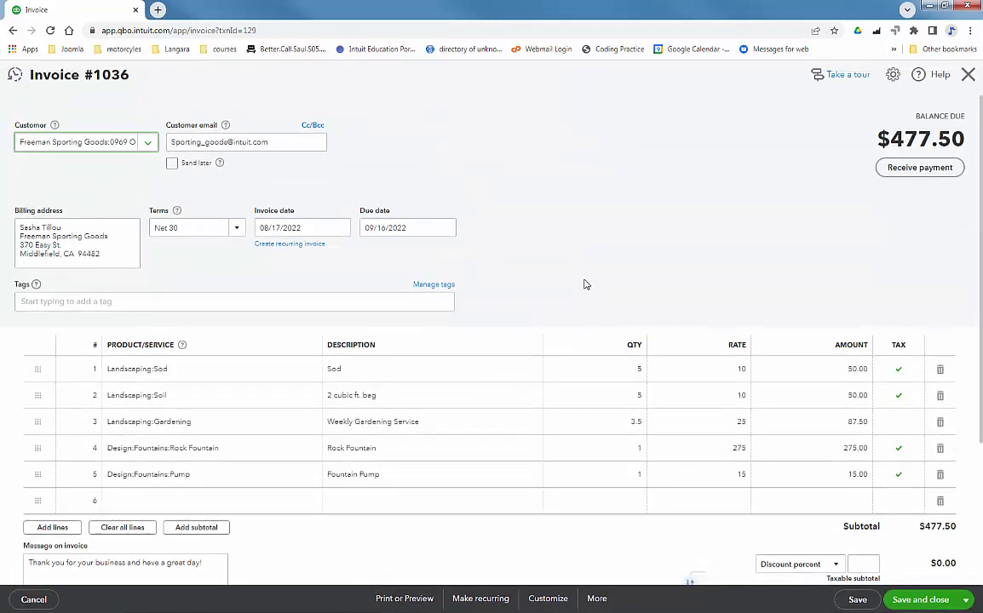
{"action": "left_click", "coordinate": [639, 398]}
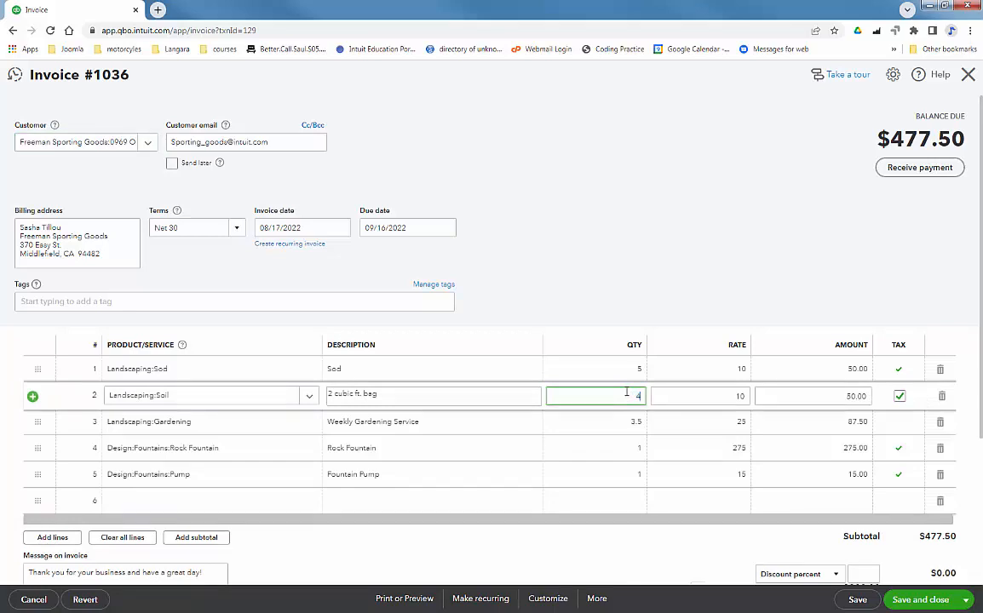
{"action": "left_click", "coordinate": [943, 603]}
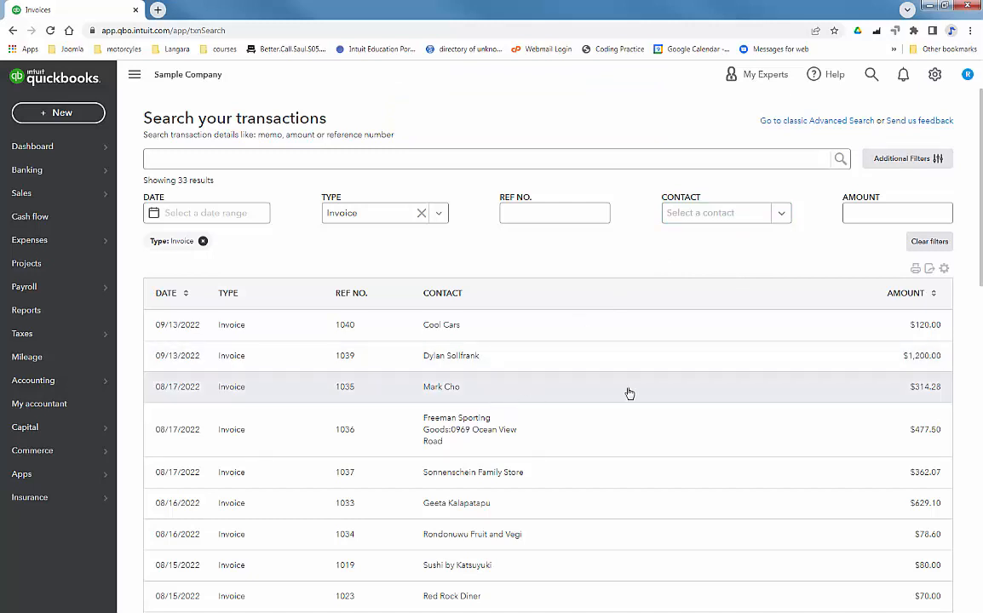
Delete the 08/17/2022 invoice for $314.28 and go to the sales invoices list.
{"action": "left_click", "coordinate": [440, 392]}
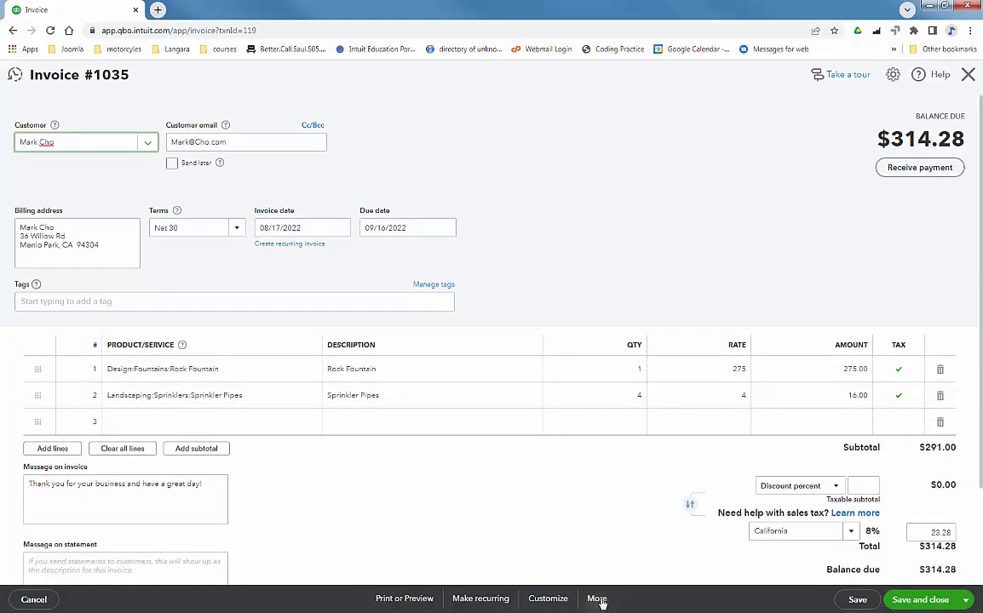
{"action": "left_click", "coordinate": [599, 599]}
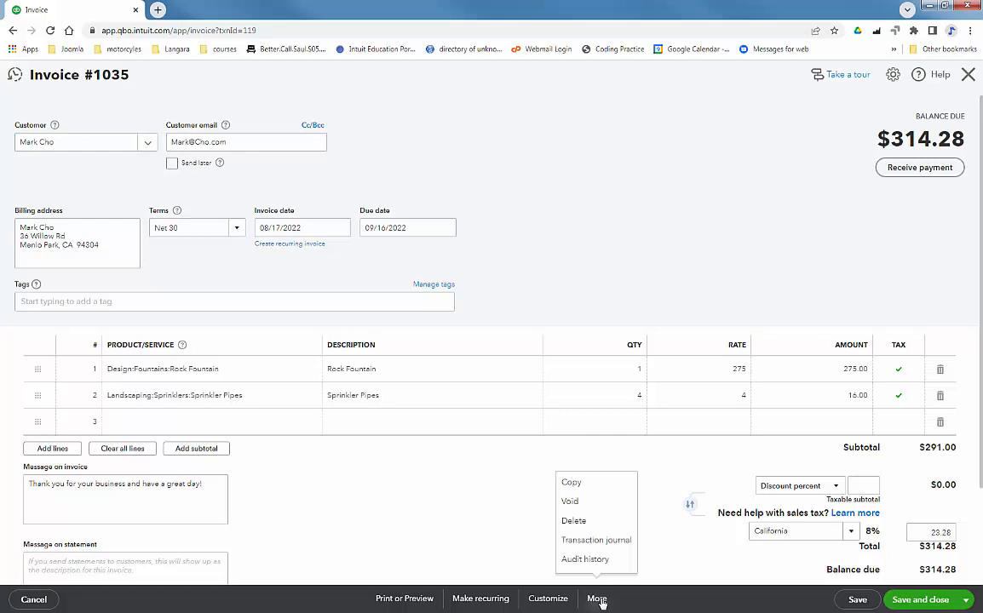
{"action": "left_click", "coordinate": [578, 523]}
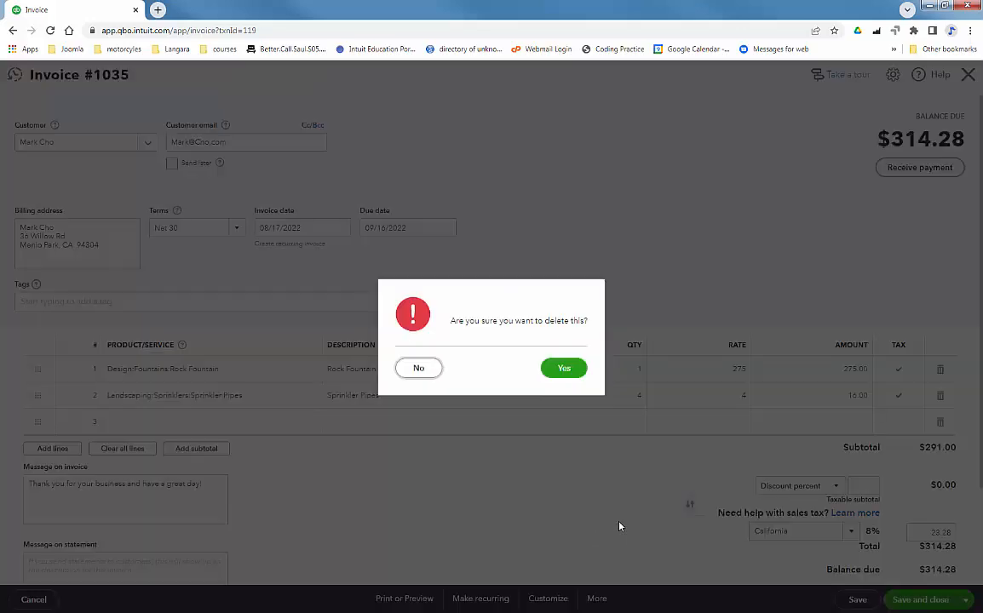
{"action": "left_click", "coordinate": [564, 368]}
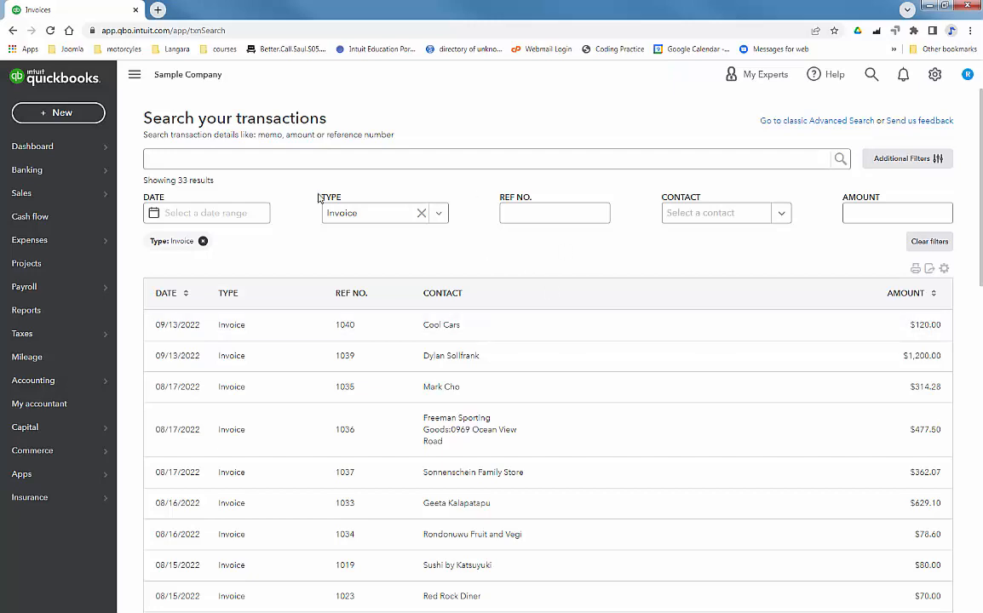
{"action": "mouse_move", "coordinate": [40, 201]}
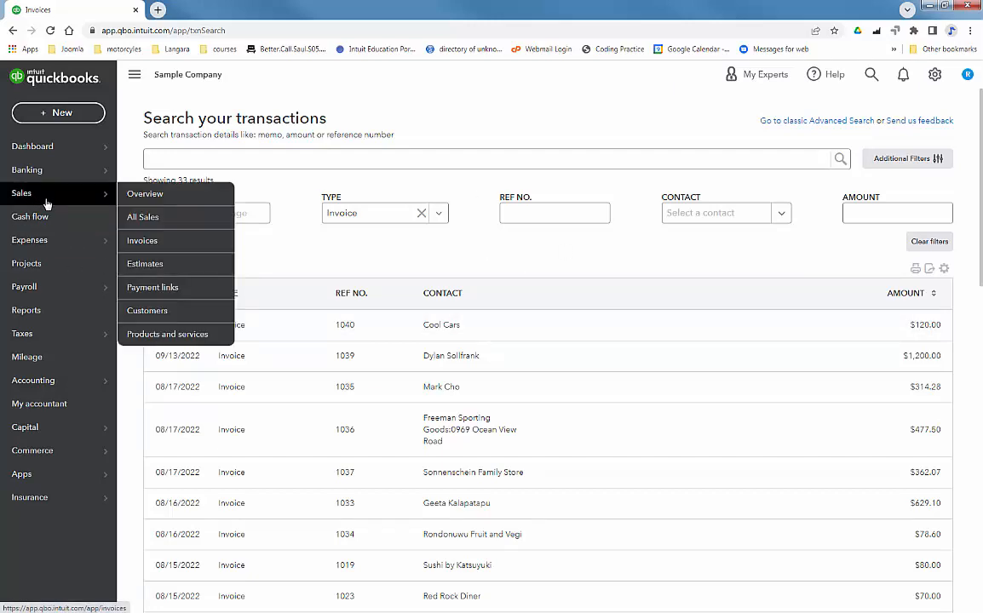
{"action": "left_click", "coordinate": [143, 240]}
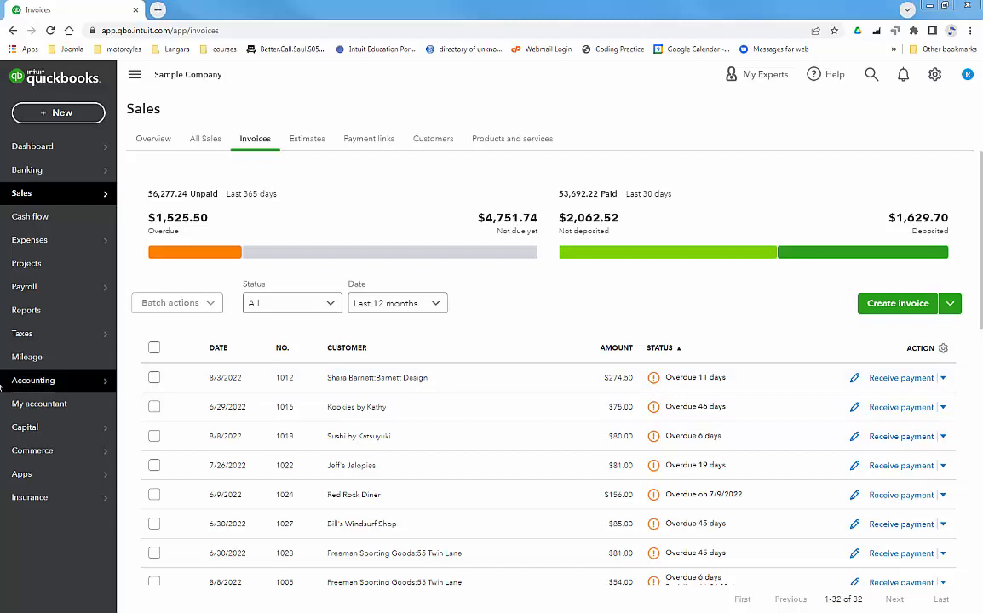
Run the Accounts receivable aging summary report and drill down through the 61 - 90 days past due amount to Red Rock Diner's invoice.
{"action": "left_click", "coordinate": [28, 313]}
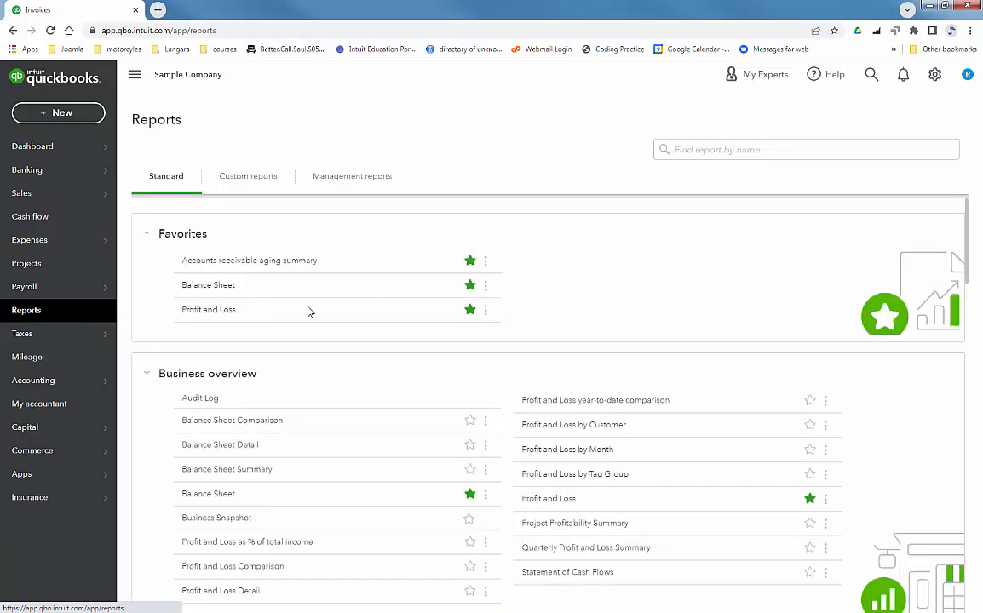
{"action": "scroll", "coordinate": [406, 309], "scroll_direction": "down", "scroll_amount": 3}
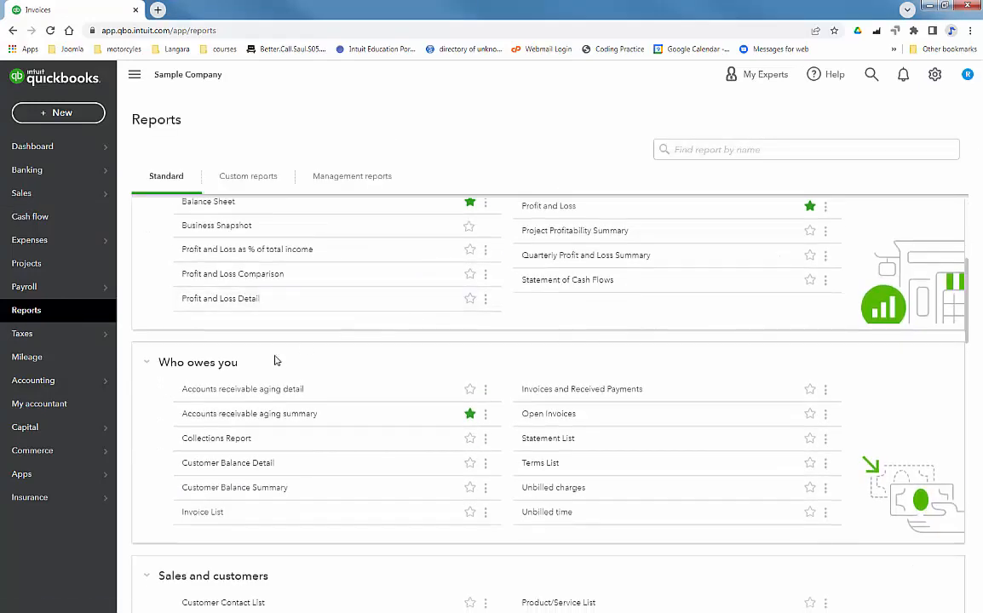
{"action": "scroll", "coordinate": [395, 352], "scroll_direction": "down", "scroll_amount": 1}
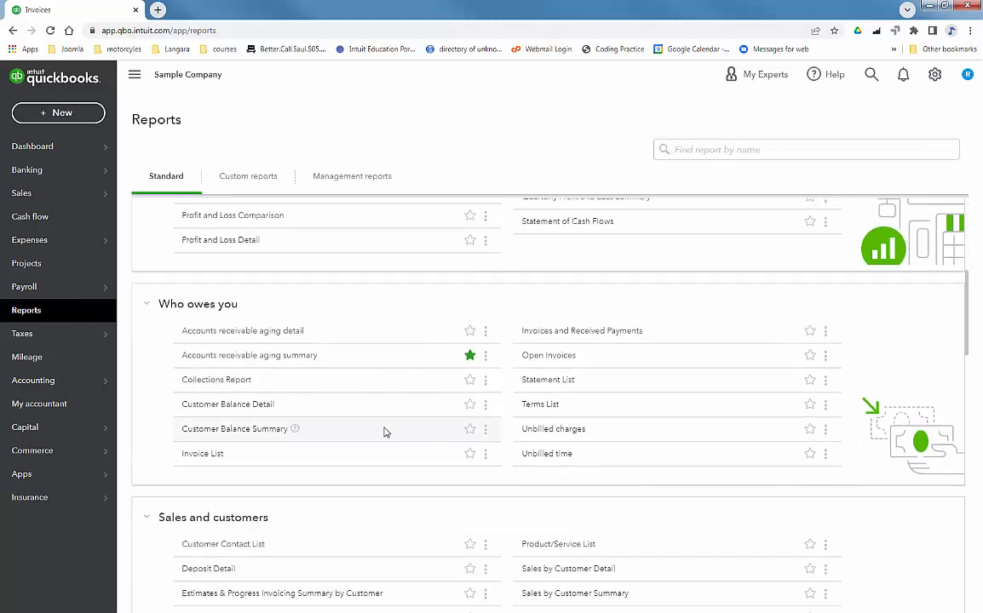
{"action": "left_click", "coordinate": [301, 359]}
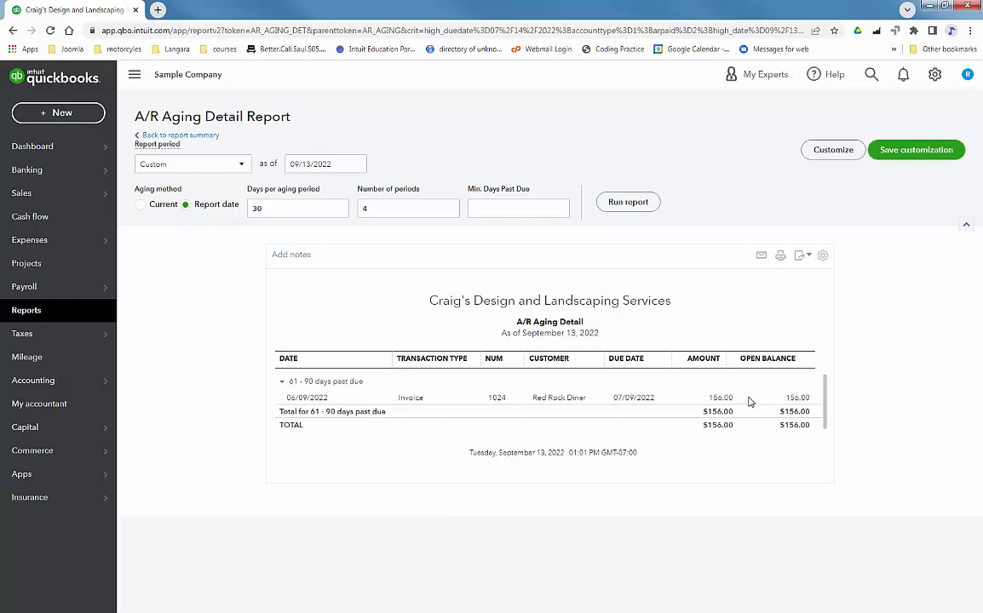
{"action": "left_click", "coordinate": [719, 398]}
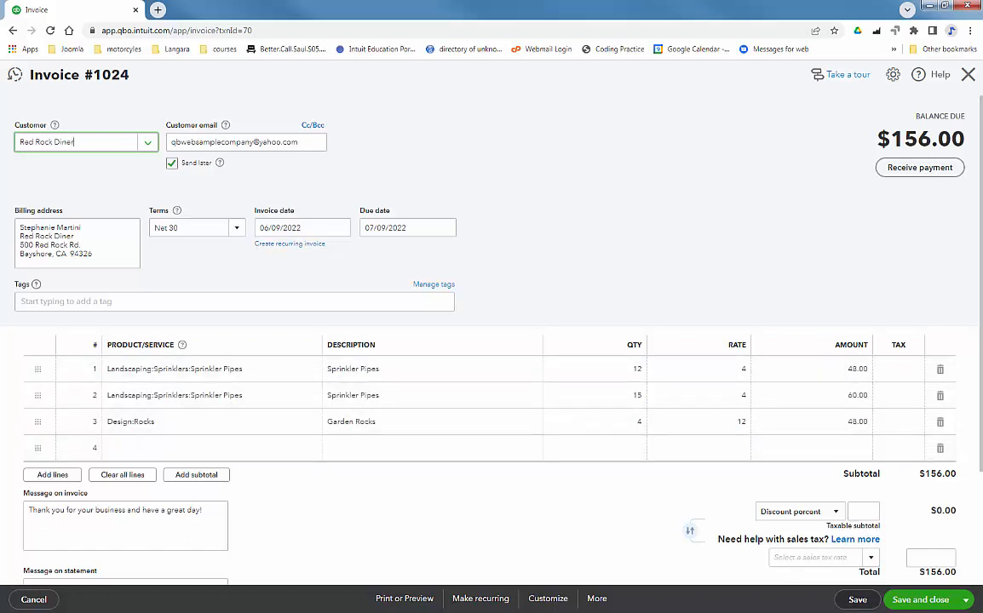
{"action": "left_click", "coordinate": [968, 74]}
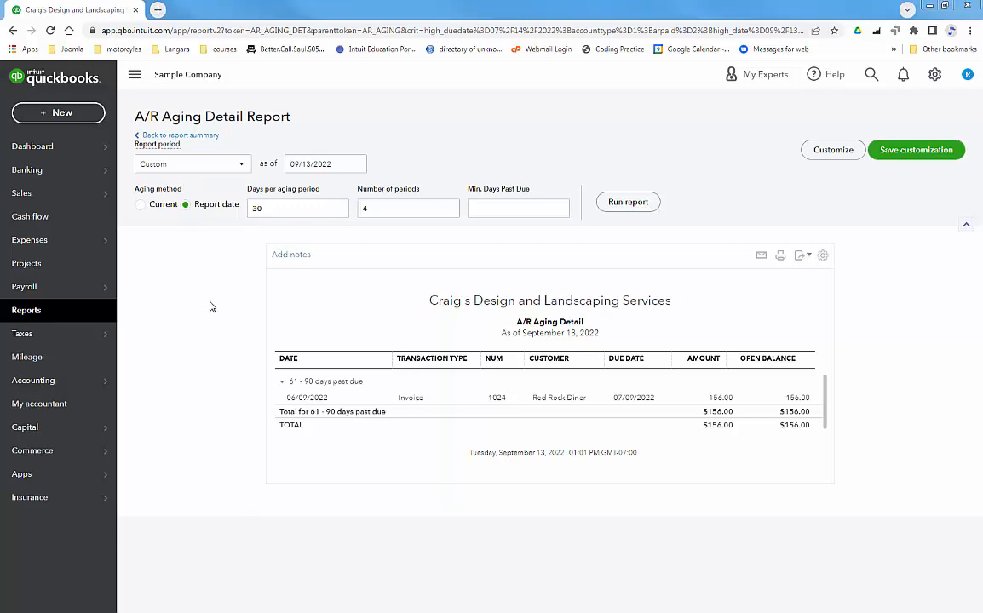
Start receiving a payment for the overdue Kookies by Kathy invoice from the sales invoices list.
{"action": "mouse_move", "coordinate": [46, 201]}
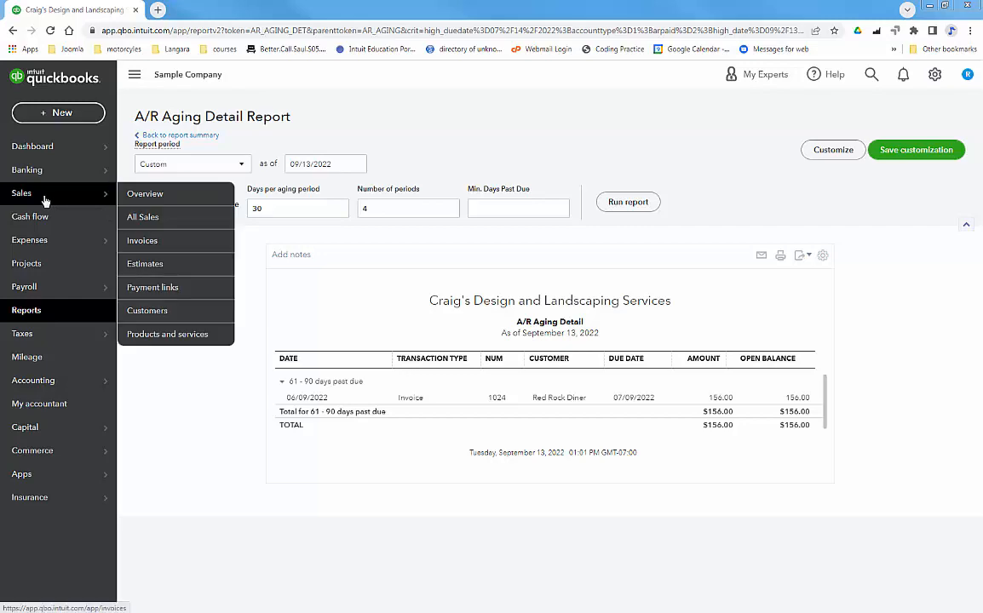
{"action": "left_click", "coordinate": [136, 238]}
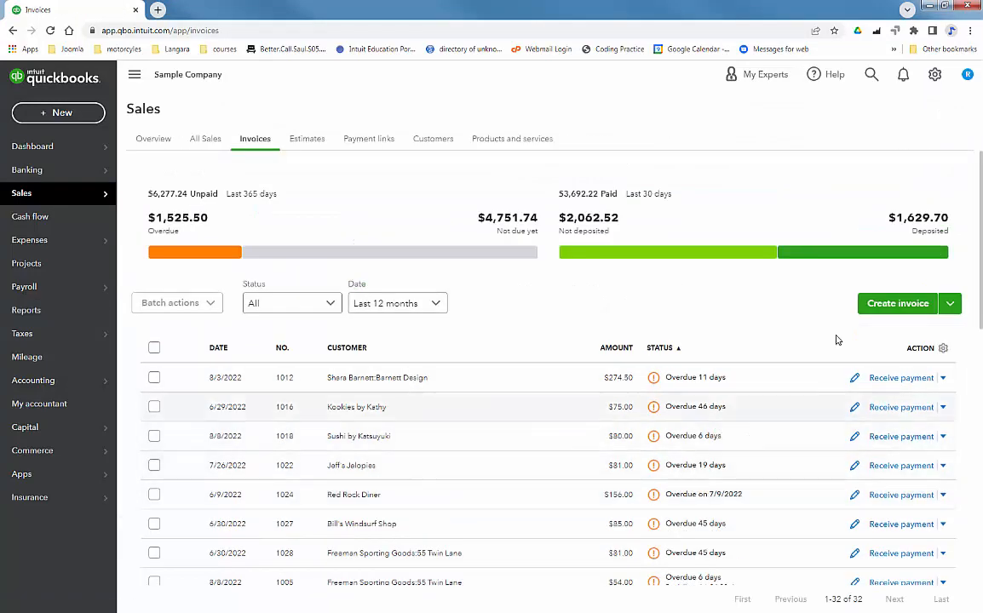
{"action": "left_click_drag", "start_coordinate": [979, 221], "coordinate": [980, 261]}
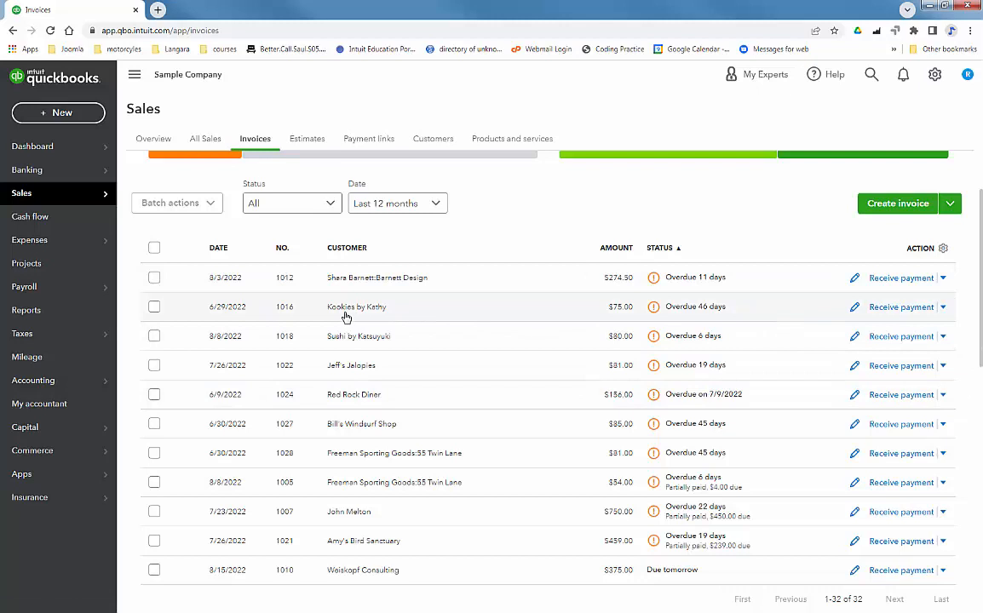
{"action": "left_click", "coordinate": [914, 310]}
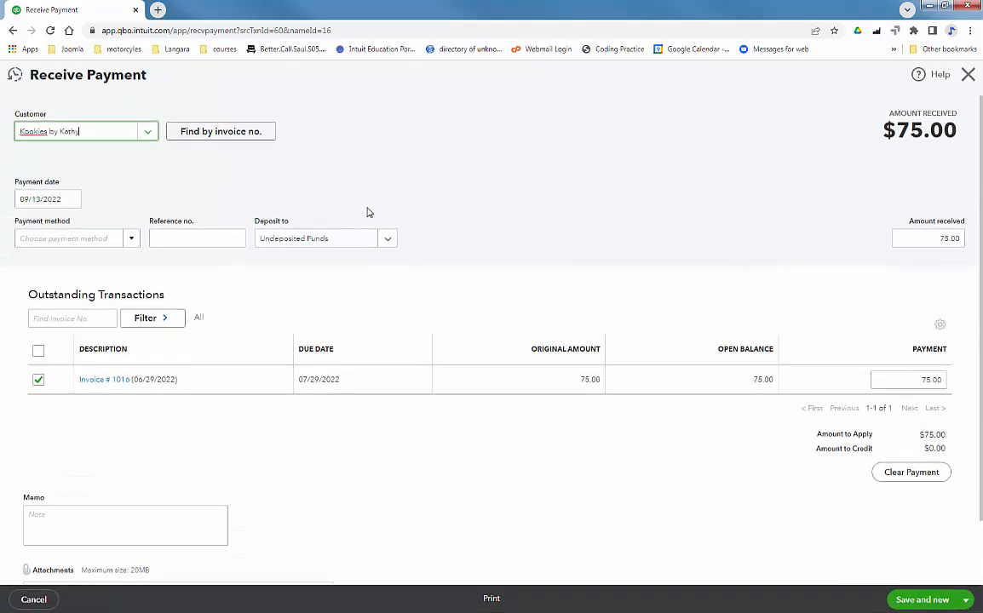
Record the Kookies by Kathy payment as Check with reference no. 54321, deposited to Checking, then save and close it.
{"action": "left_click", "coordinate": [131, 239]}
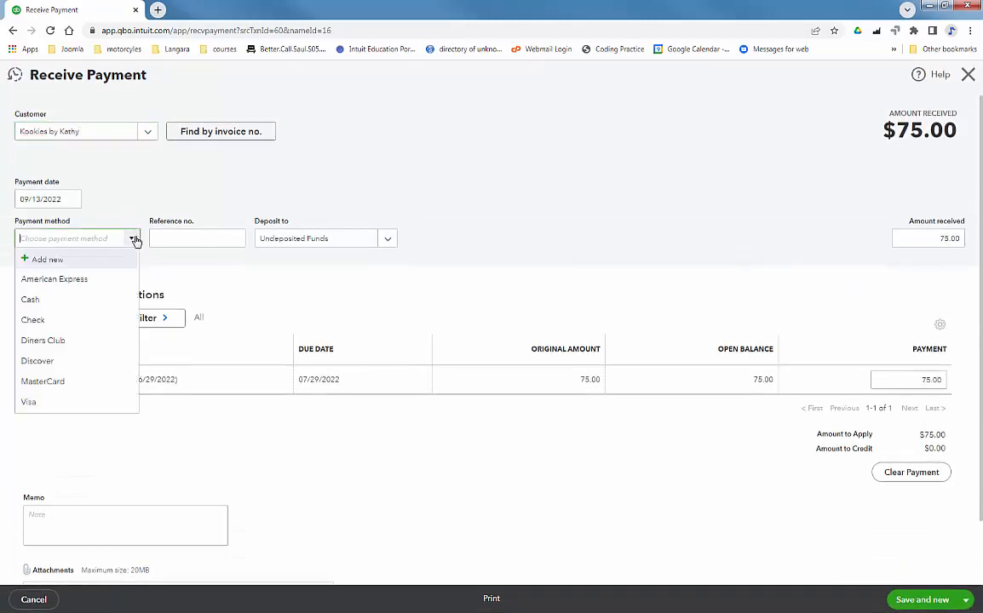
{"action": "left_click", "coordinate": [36, 320]}
{"action": "left_click", "coordinate": [309, 246]}
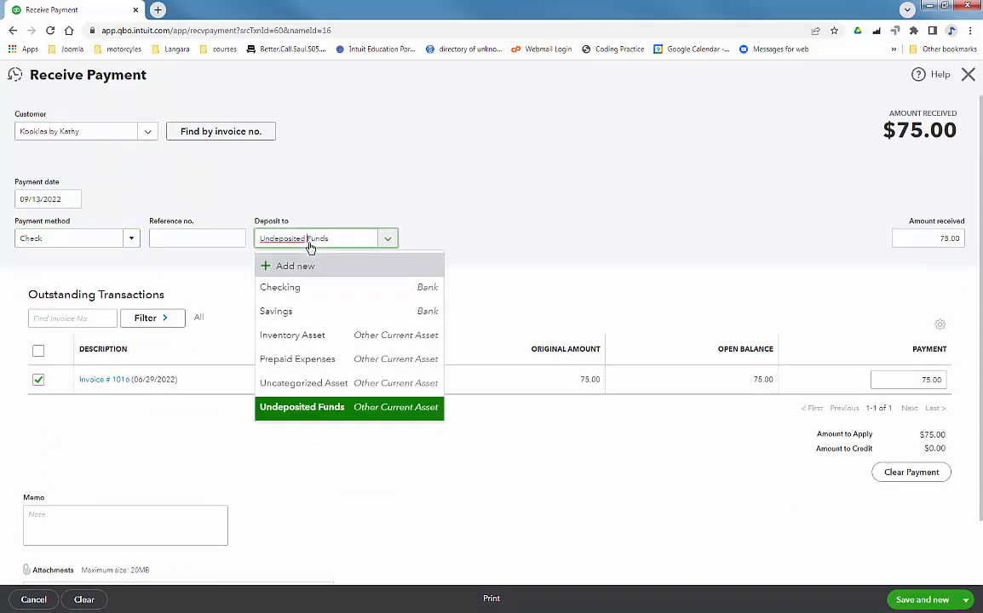
{"action": "left_click", "coordinate": [282, 287]}
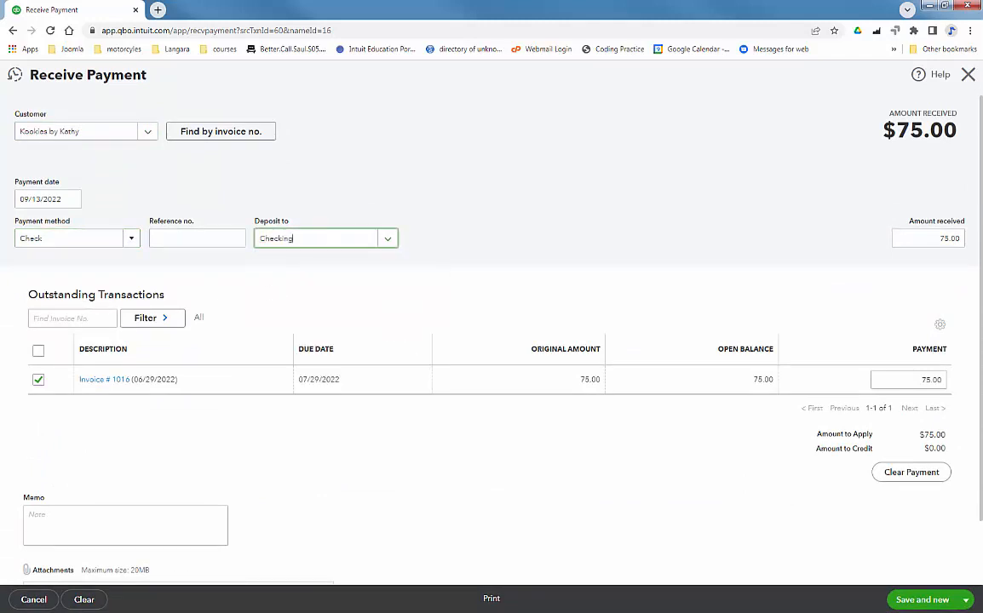
{"action": "left_click", "coordinate": [187, 243]}
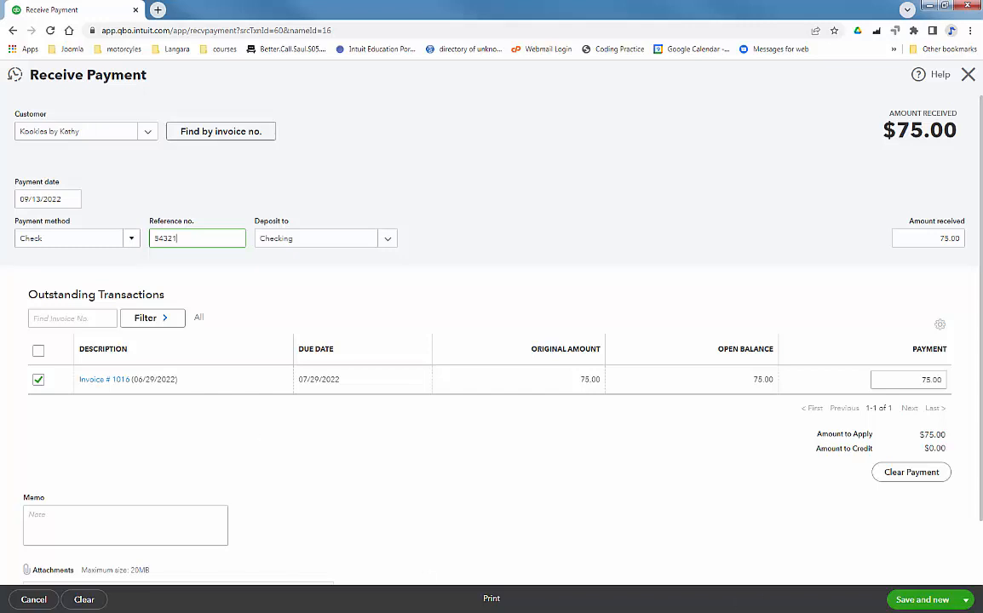
{"action": "left_click", "coordinate": [966, 600]}
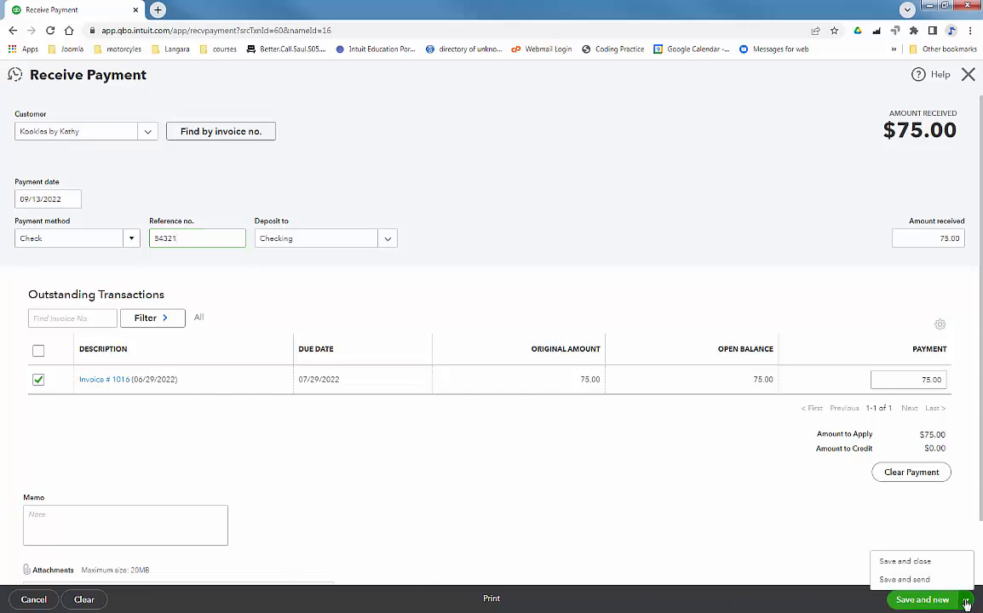
{"action": "left_click", "coordinate": [905, 562]}
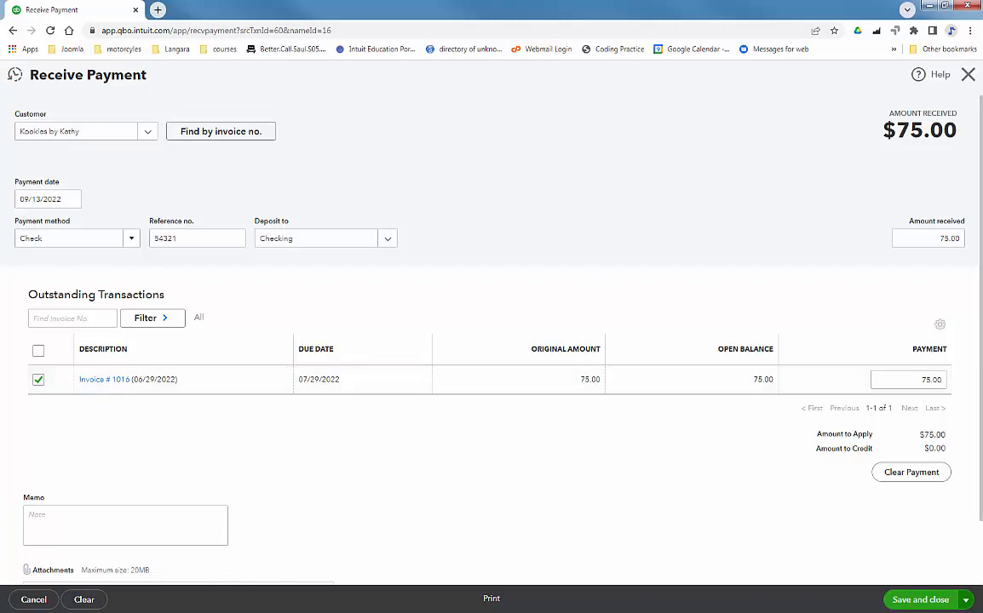
{"action": "left_click", "coordinate": [895, 603]}
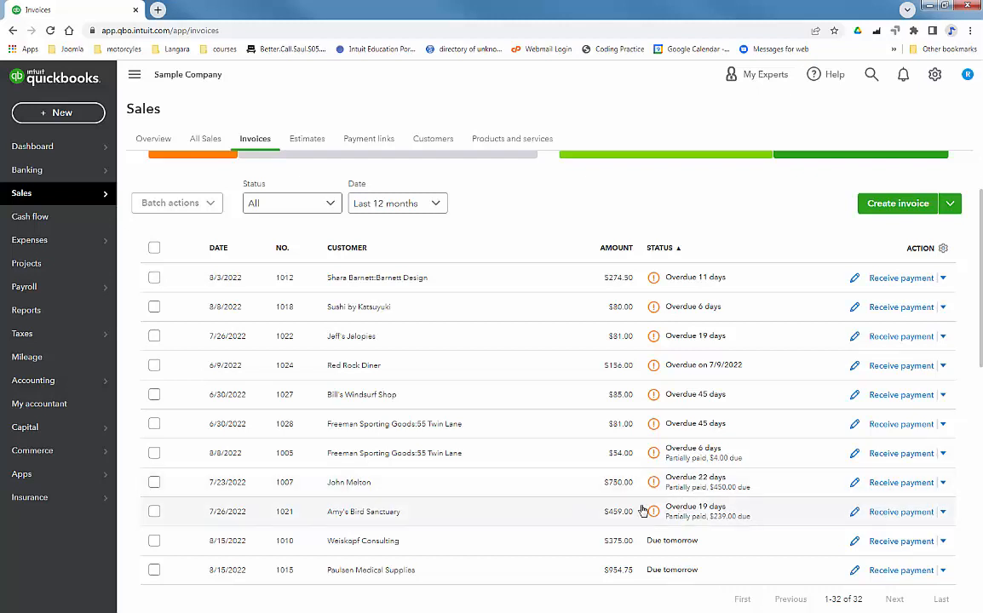
Start receiving a payment for Weiskopf Consulting's invoice 1010 and set the partial payment amount to 200.00.
{"action": "left_click", "coordinate": [904, 542]}
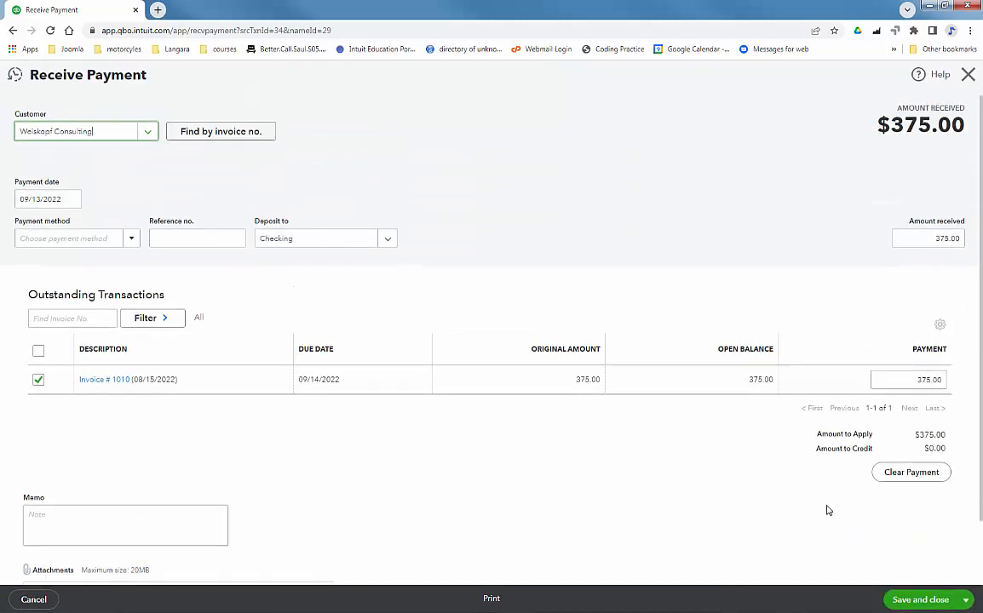
{"action": "left_click", "coordinate": [913, 379]}
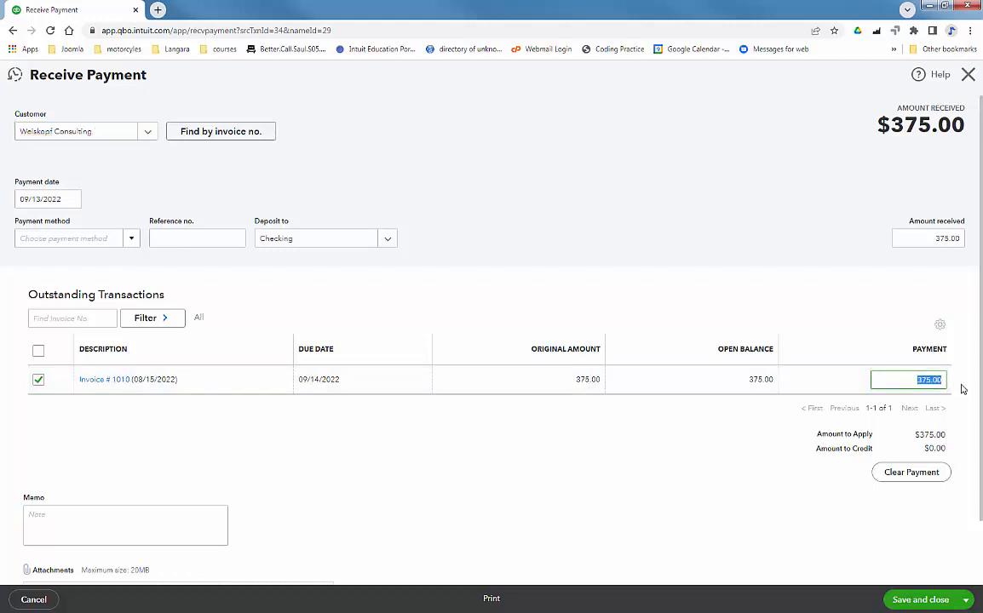
{"action": "type", "text": "2"}
{"action": "key", "text": "Tab"}
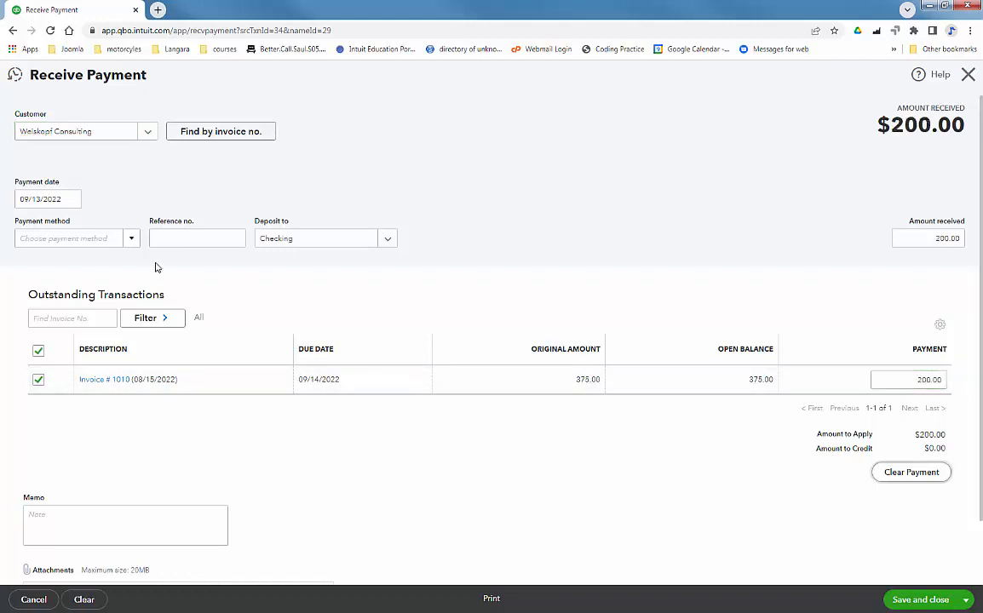
Set the Weiskopf Consulting payment method to Check with reference no. 367, then save and close the payment.
{"action": "left_click", "coordinate": [131, 239]}
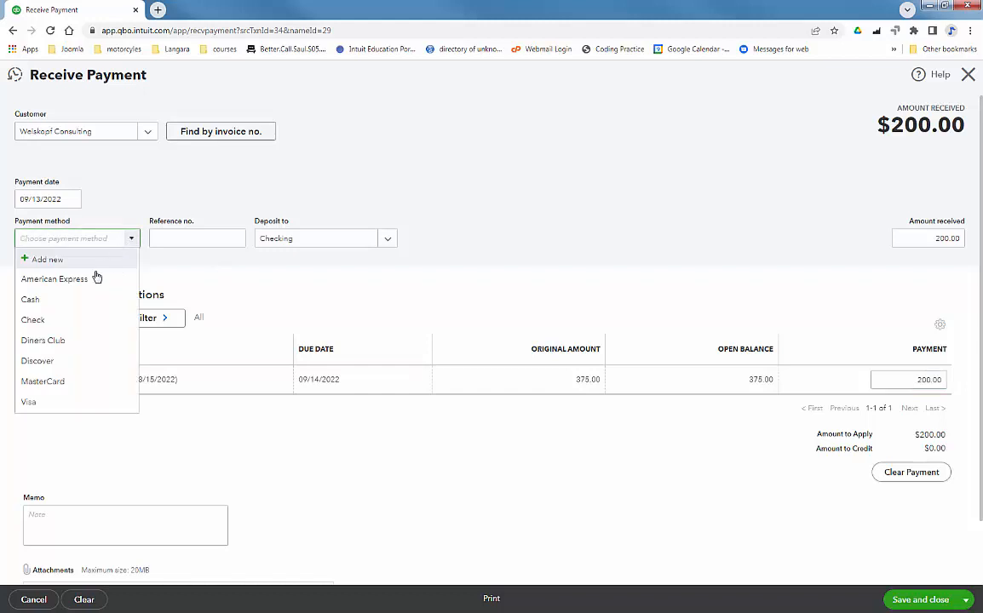
{"action": "left_click", "coordinate": [32, 321]}
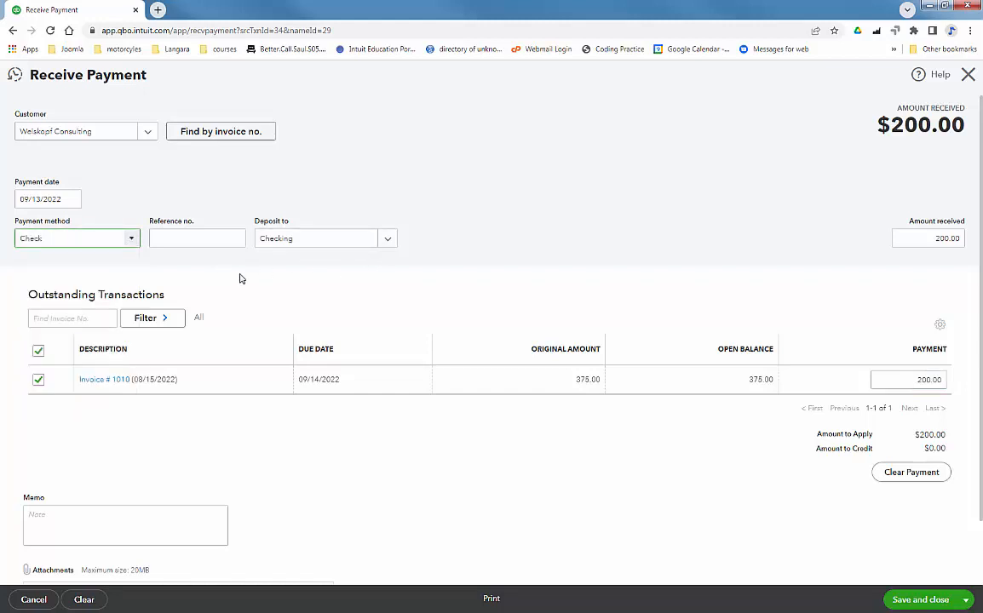
{"action": "left_click", "coordinate": [182, 238]}
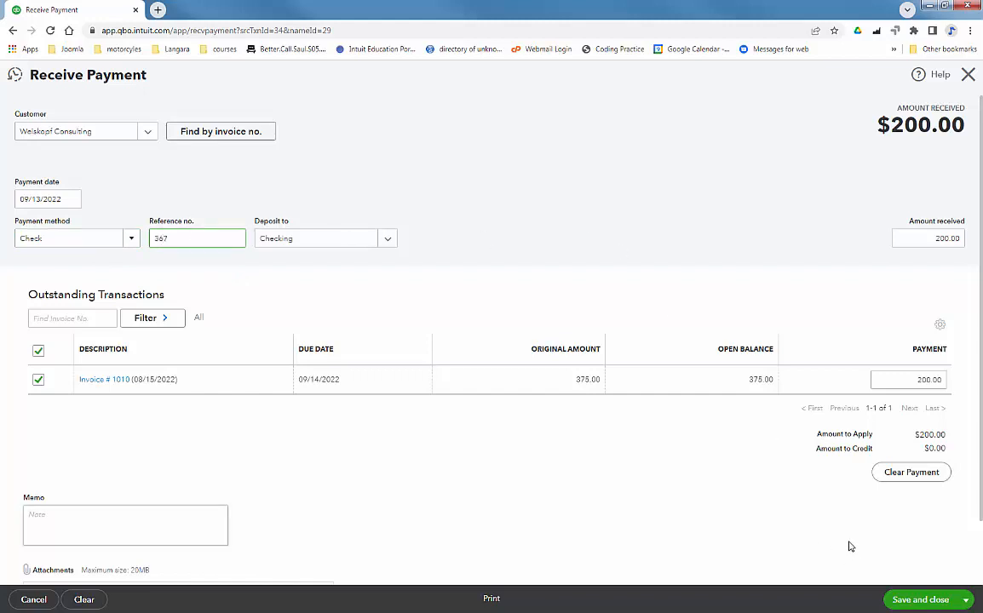
{"action": "left_click", "coordinate": [919, 603]}
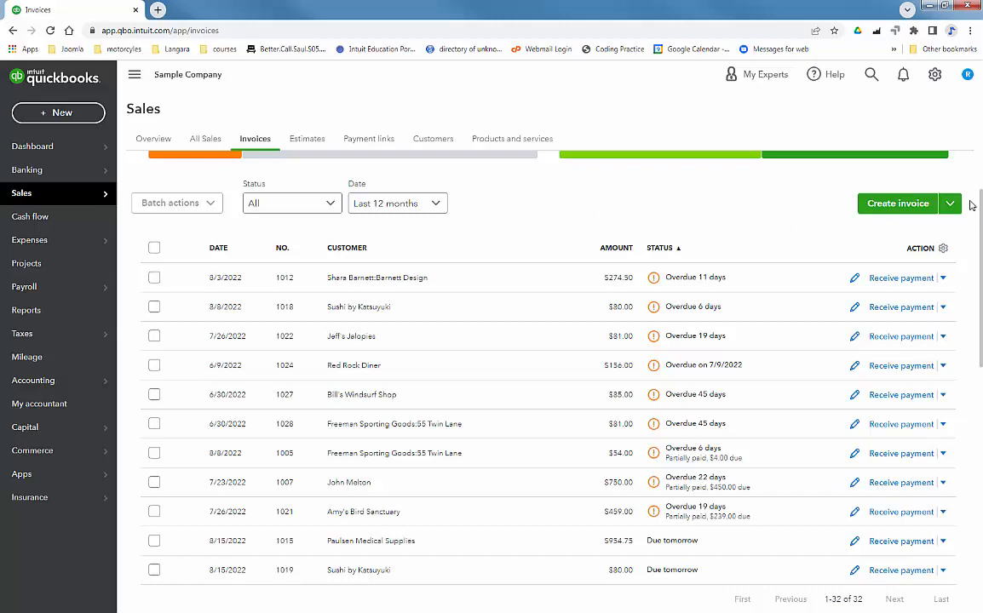
Go to the list of all sales transactions and start a new credit memo.
{"action": "mouse_move", "coordinate": [27, 195]}
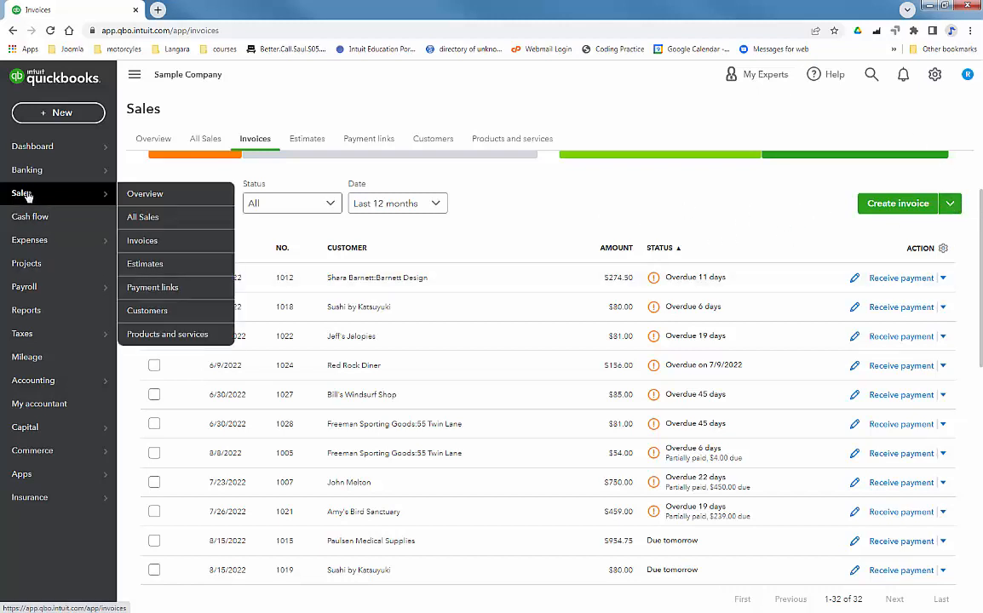
{"action": "left_click", "coordinate": [144, 218]}
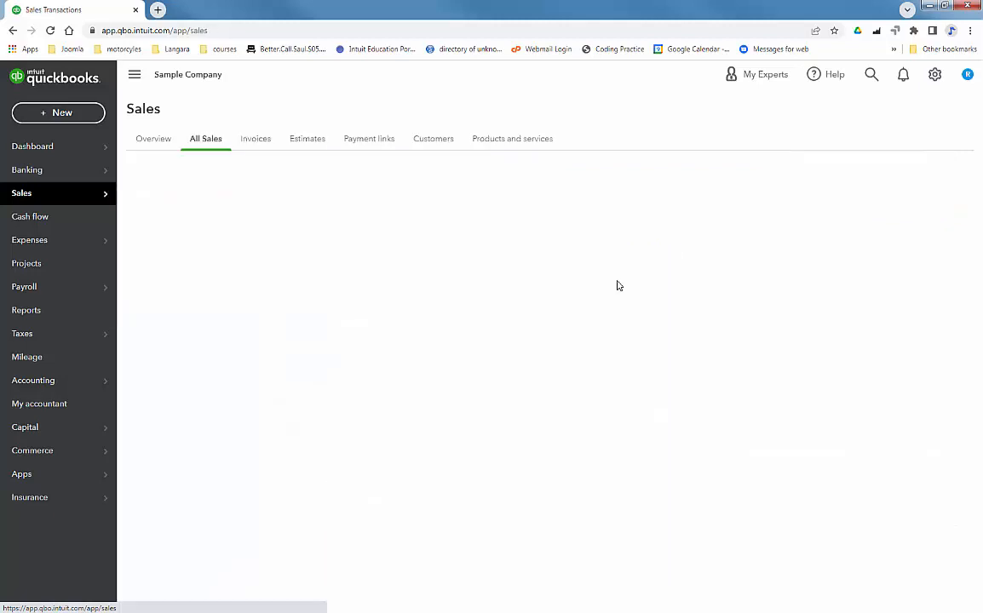
{"action": "left_click", "coordinate": [917, 180]}
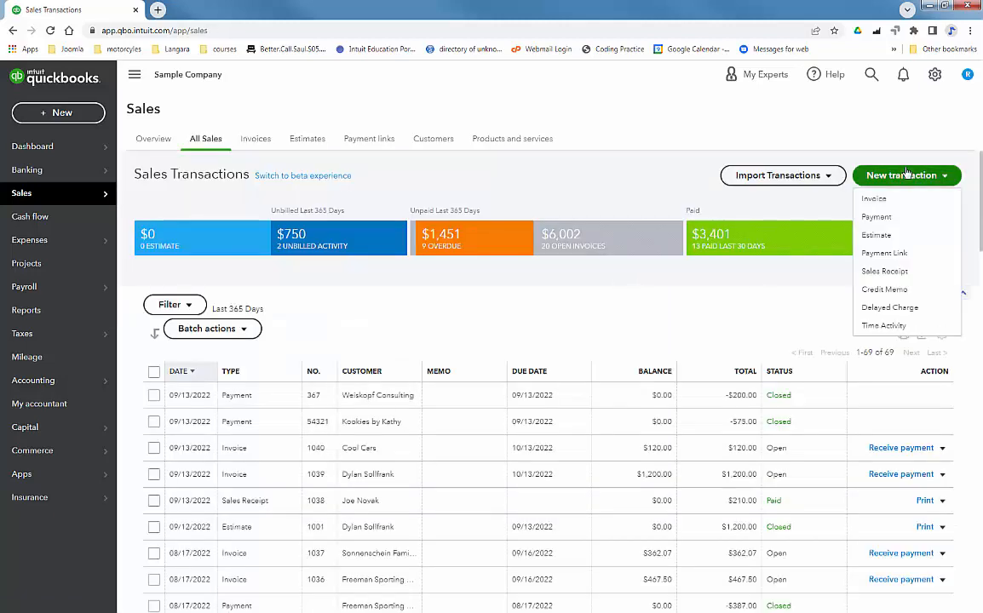
{"action": "left_click", "coordinate": [890, 291]}
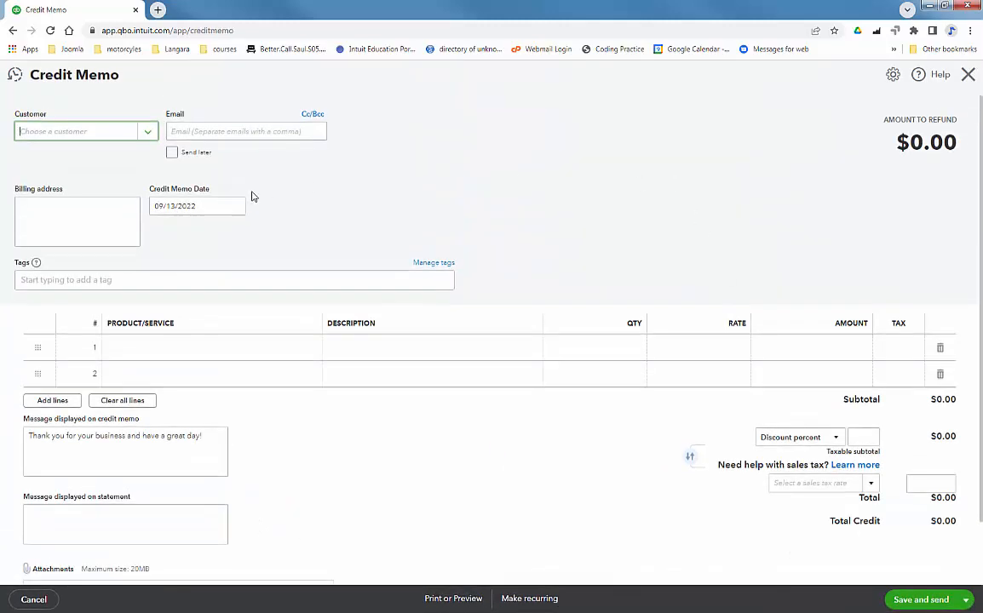
Set the credit memo's customer to Paulsen Medical Supplies and its date to 09/12/2022.
{"action": "left_click", "coordinate": [149, 133]}
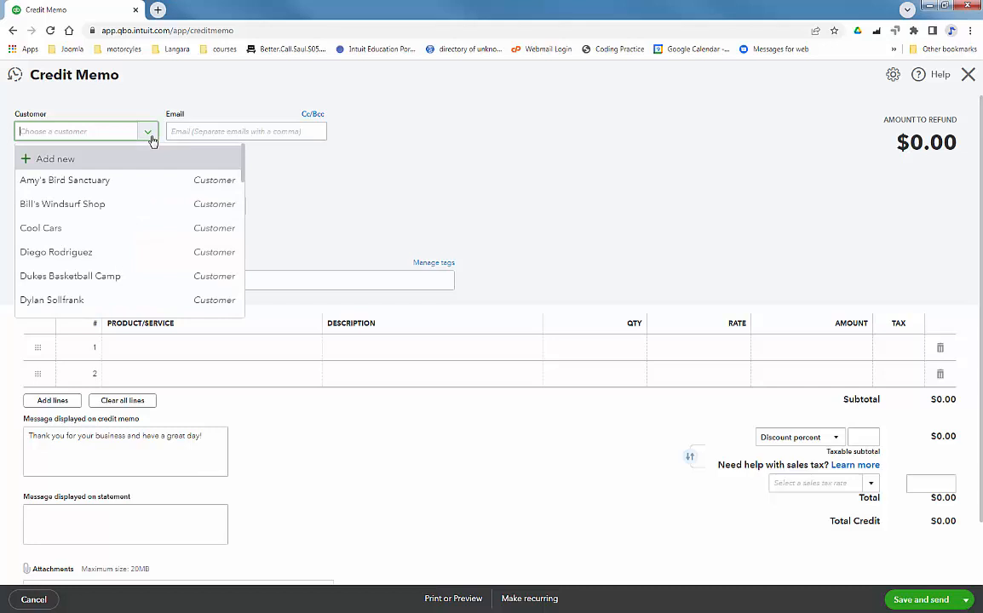
{"action": "scroll", "coordinate": [139, 230], "scroll_direction": "down", "scroll_amount": 3}
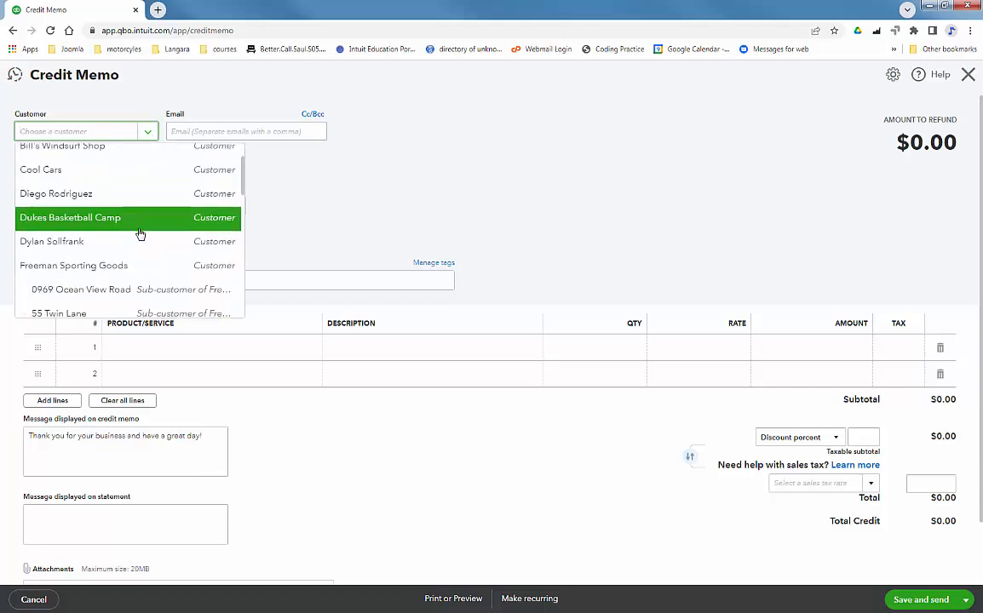
{"action": "scroll", "coordinate": [140, 233], "scroll_direction": "down", "scroll_amount": 5}
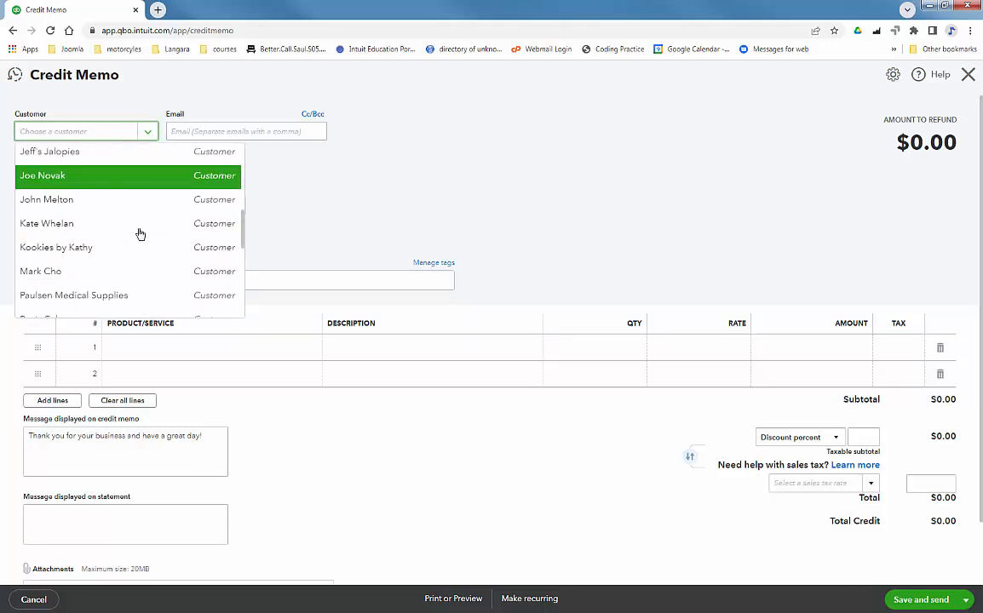
{"action": "scroll", "coordinate": [141, 233], "scroll_direction": "down", "scroll_amount": 1}
{"action": "left_click", "coordinate": [121, 236]}
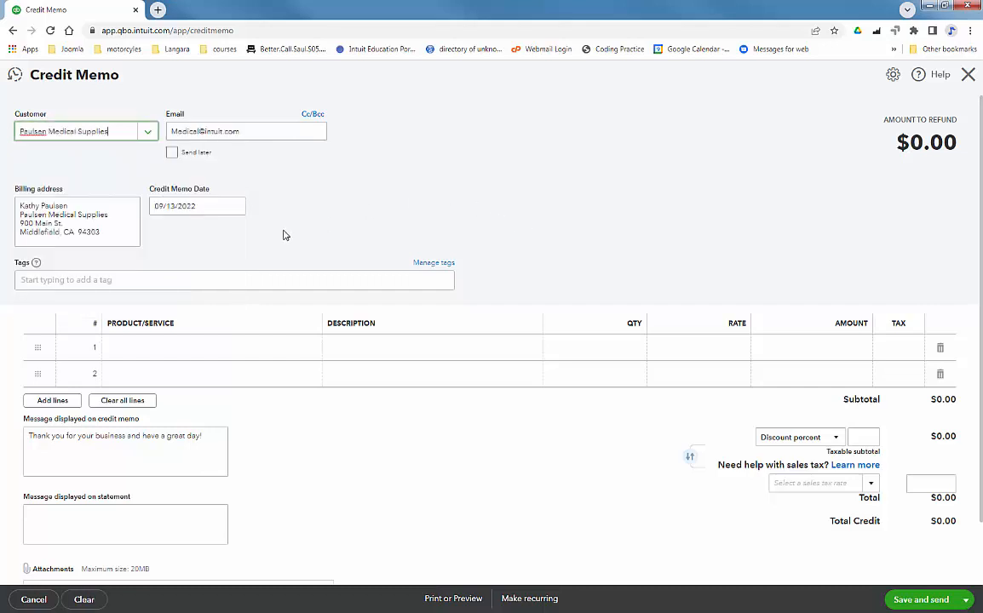
{"action": "left_click", "coordinate": [235, 206]}
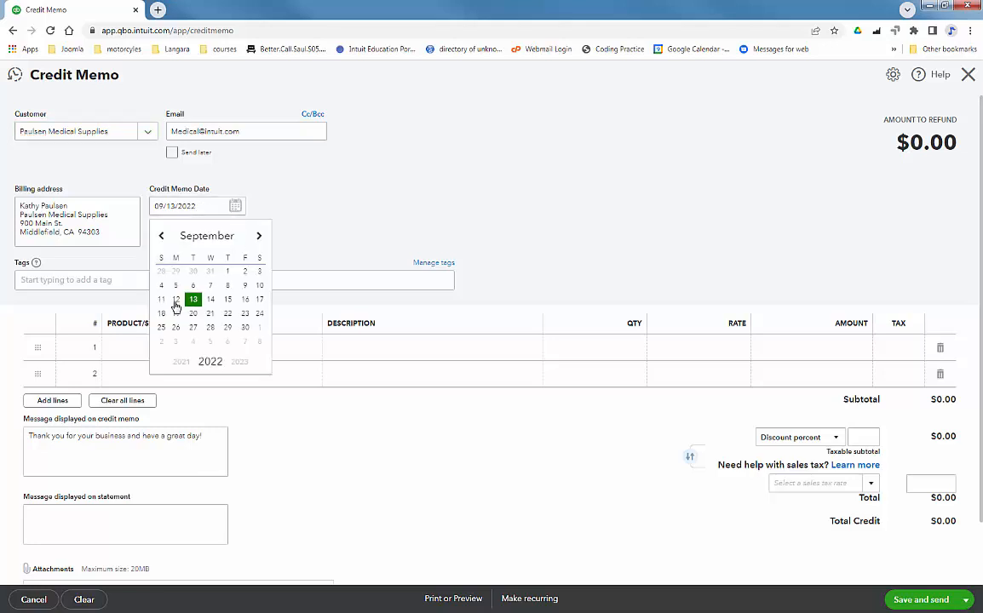
{"action": "left_click", "coordinate": [174, 299]}
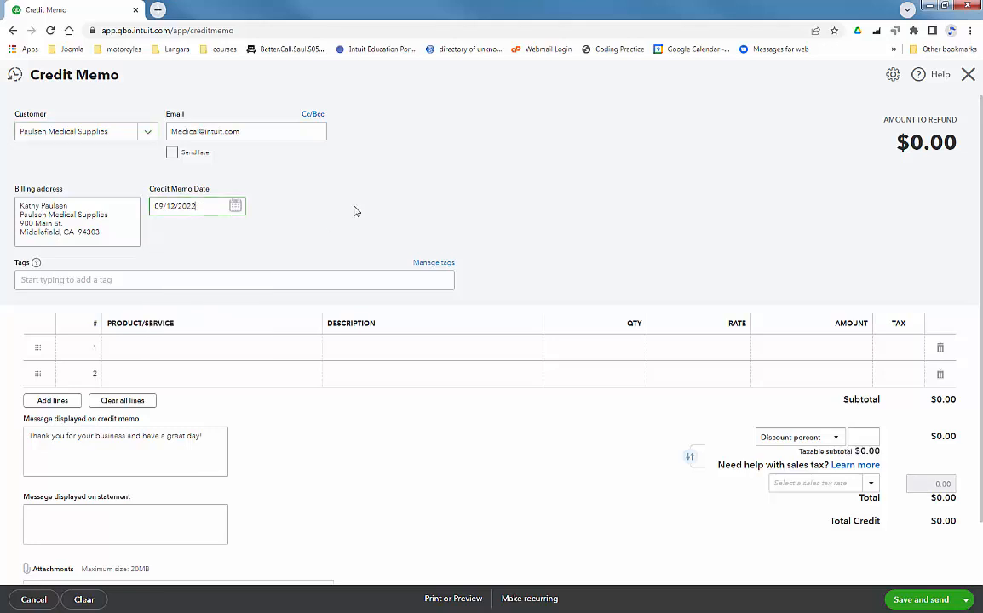
Add the Design:Rocks product to the first line of the credit memo with a quantity of 2.
{"action": "left_click", "coordinate": [238, 357]}
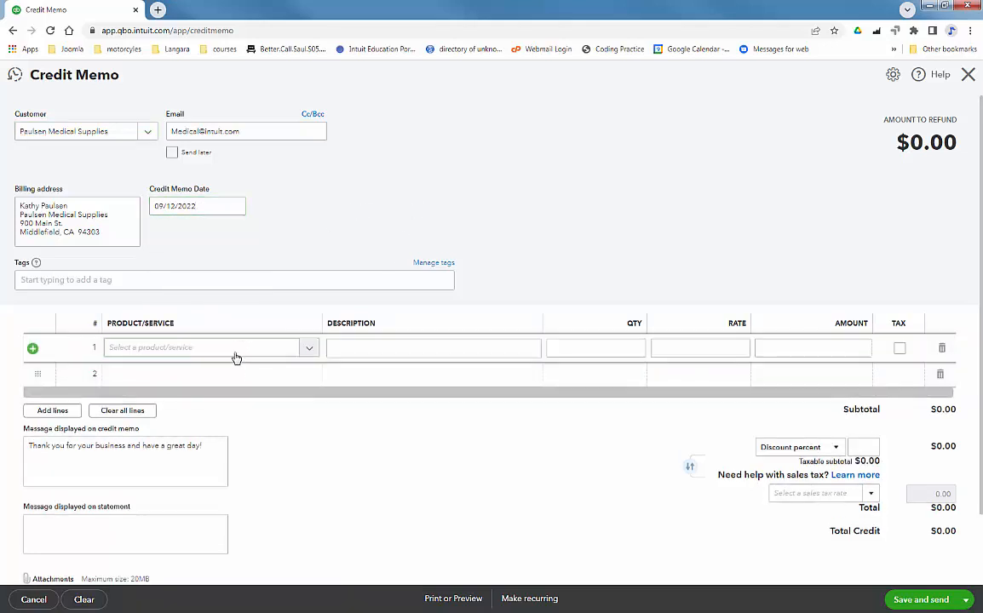
{"action": "left_click", "coordinate": [306, 352]}
{"action": "scroll", "coordinate": [252, 410], "scroll_direction": "down", "scroll_amount": 3}
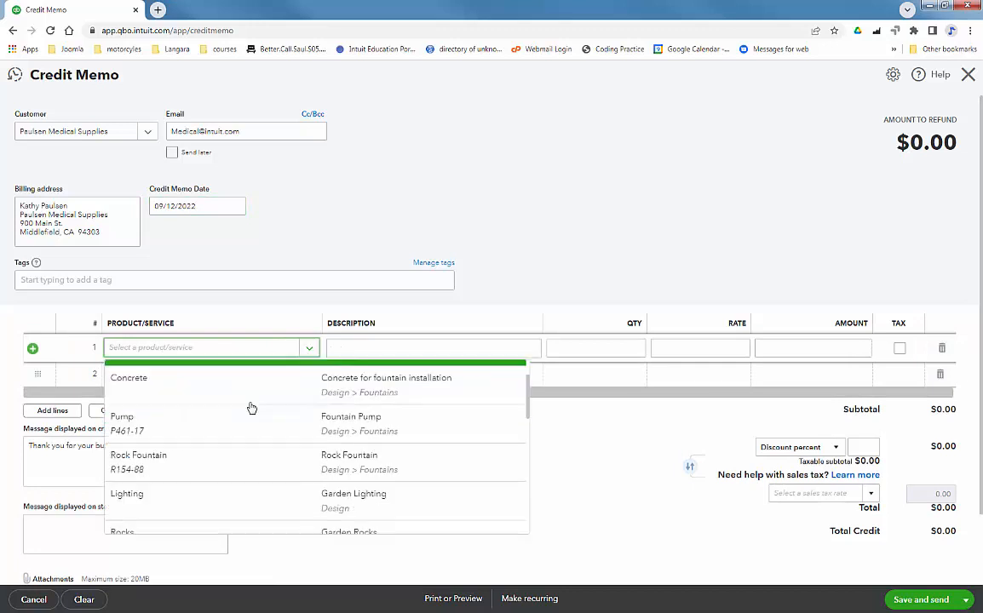
{"action": "scroll", "coordinate": [253, 411], "scroll_direction": "down", "scroll_amount": 5}
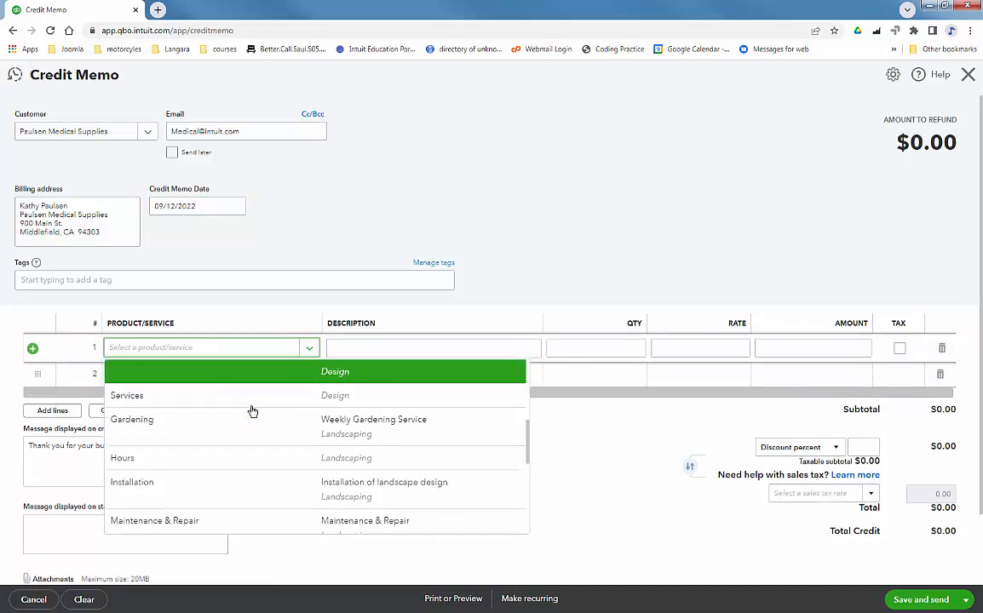
{"action": "scroll", "coordinate": [253, 411], "scroll_direction": "down", "scroll_amount": 4}
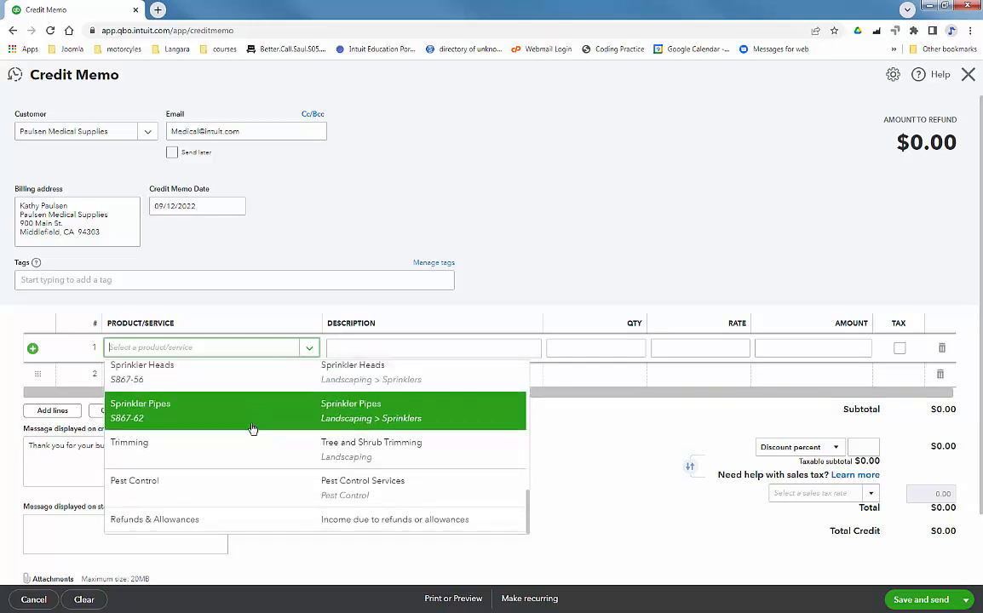
{"action": "scroll", "coordinate": [264, 449], "scroll_direction": "up", "scroll_amount": 5}
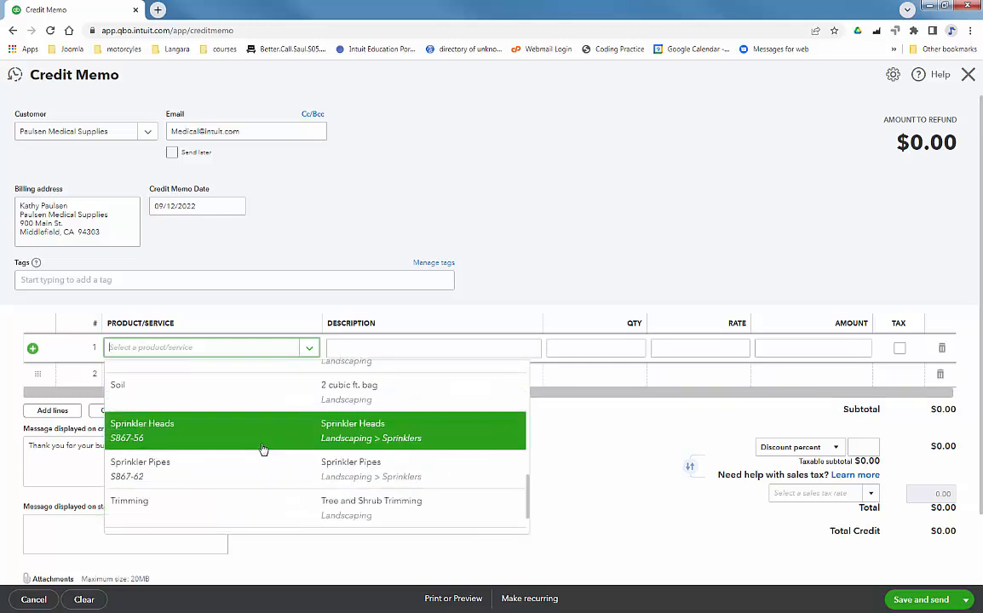
{"action": "scroll", "coordinate": [264, 449], "scroll_direction": "up", "scroll_amount": 3}
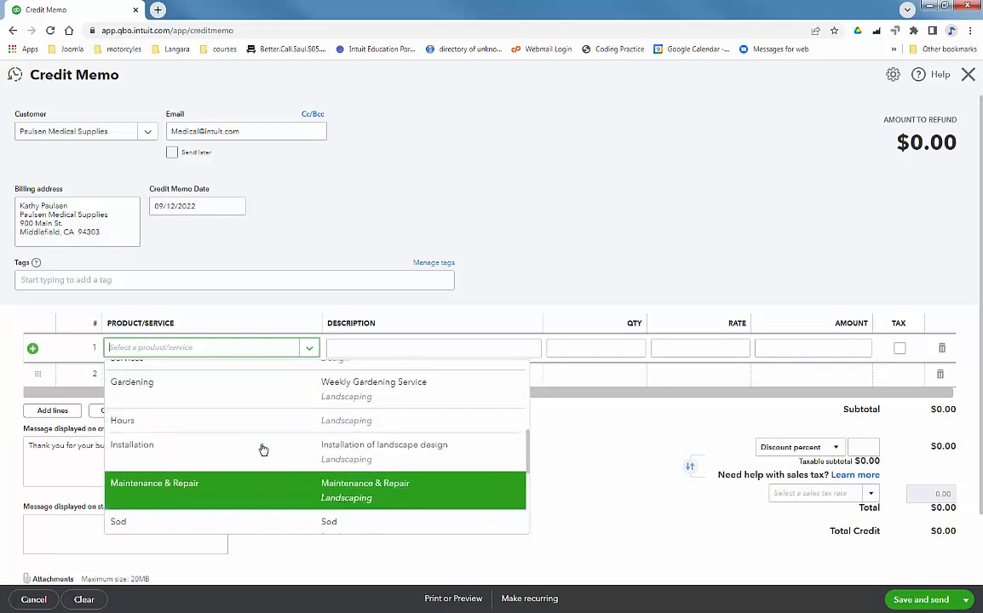
{"action": "left_click", "coordinate": [232, 397]}
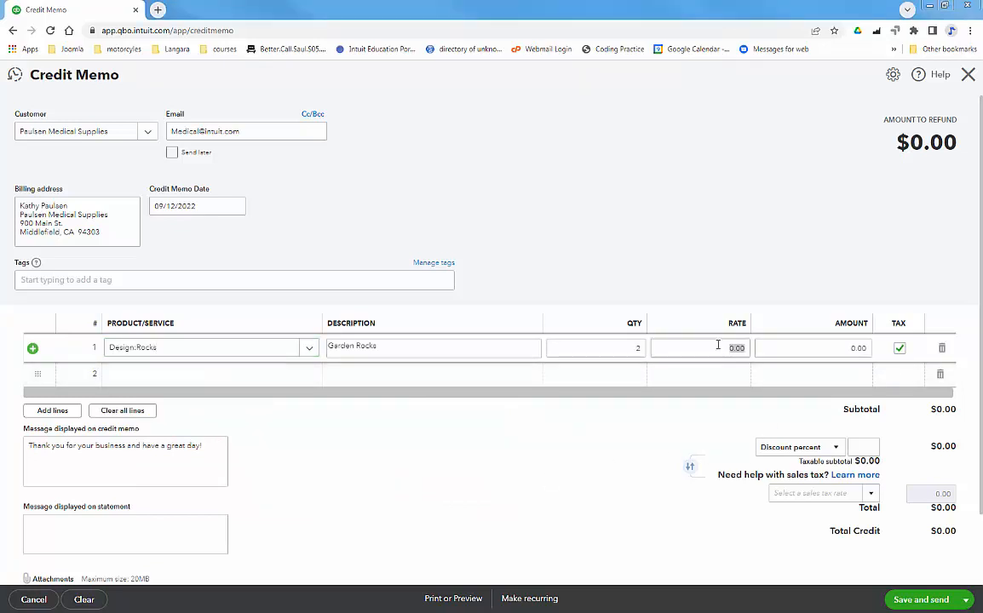
Set the rate of the Design:Rocks line to 22.50, then save and close the credit memo.
{"action": "left_click_drag", "start_coordinate": [712, 347], "coordinate": [767, 353]}
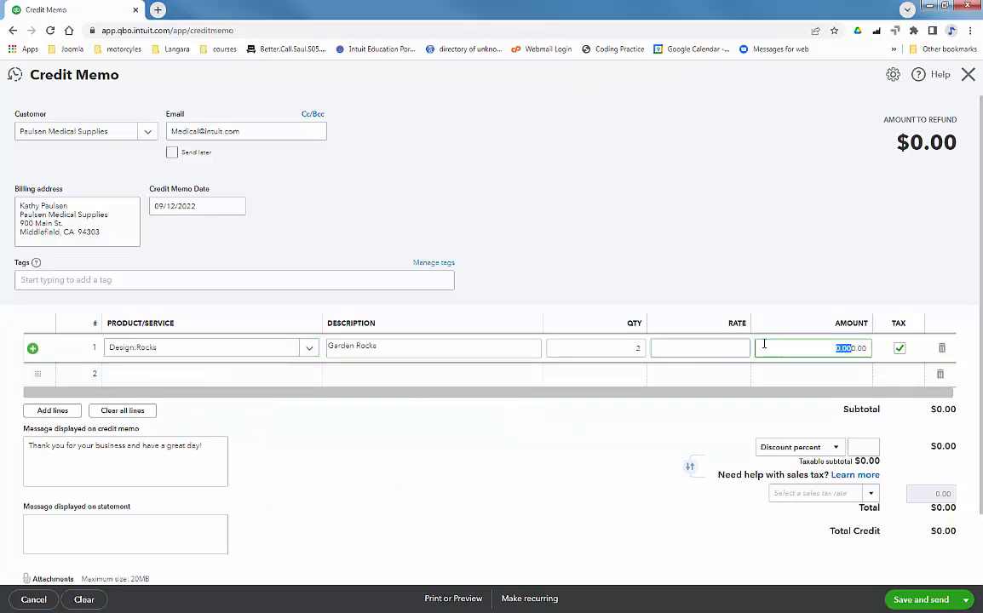
{"action": "left_click", "coordinate": [717, 348]}
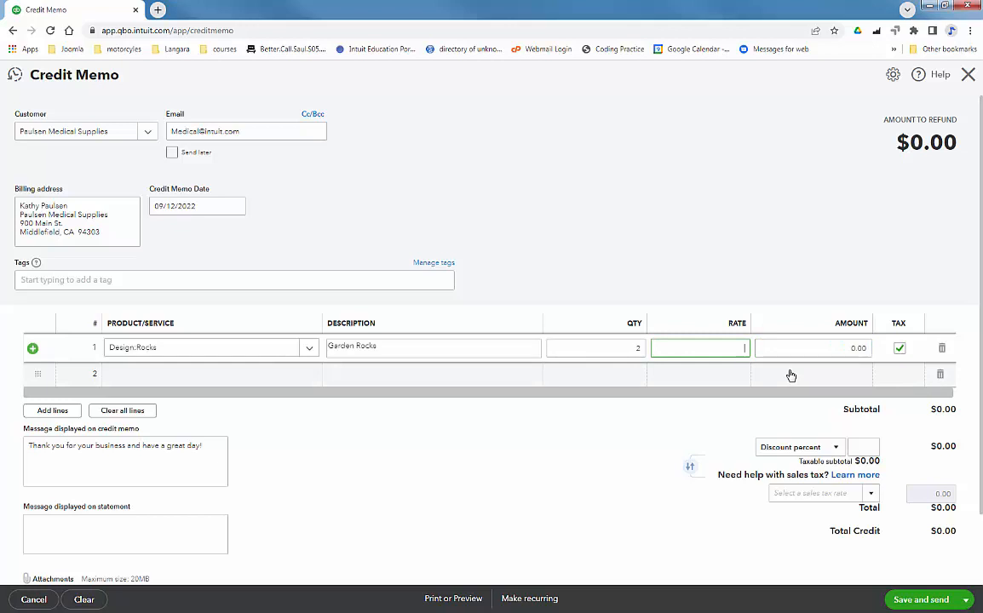
{"action": "type", "text": "22.50"}
{"action": "key", "text": "Tab"}
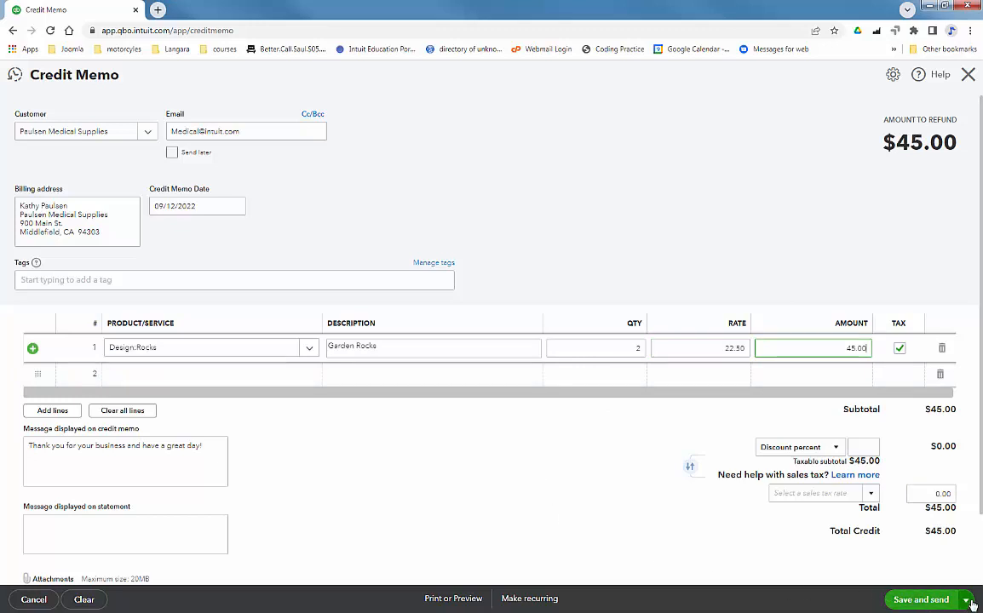
{"action": "left_click", "coordinate": [967, 600]}
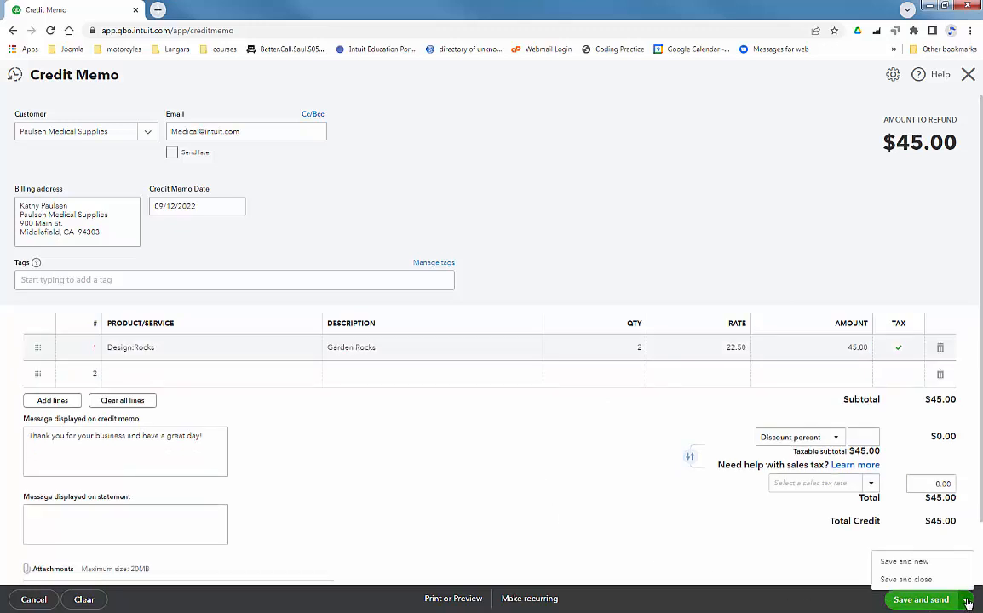
{"action": "left_click", "coordinate": [908, 579]}
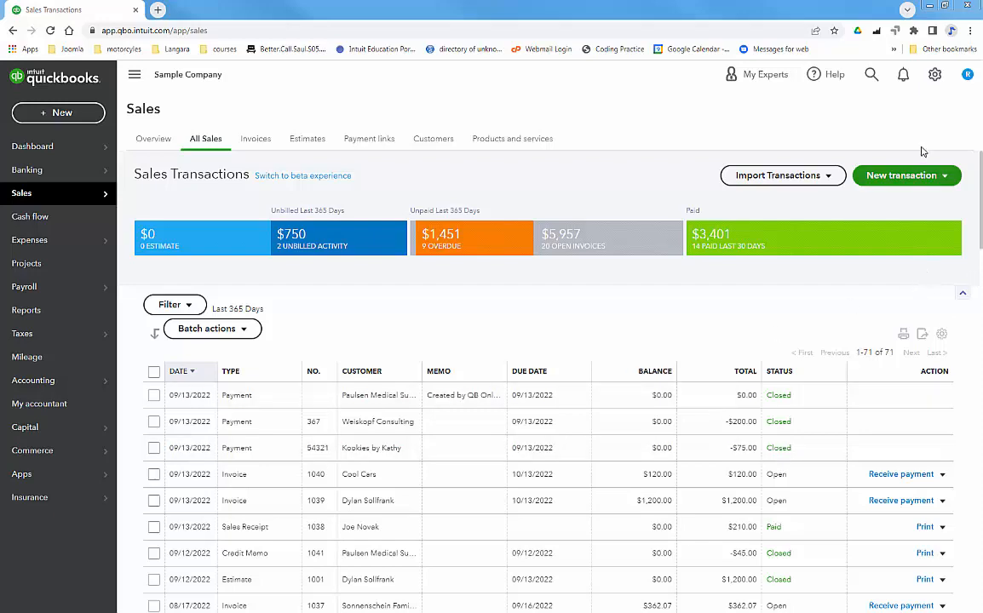
Use the advanced transaction search with a transaction type filter to find and open Weiskopf Consulting's payment with reference no. 367.
{"action": "left_click", "coordinate": [871, 75]}
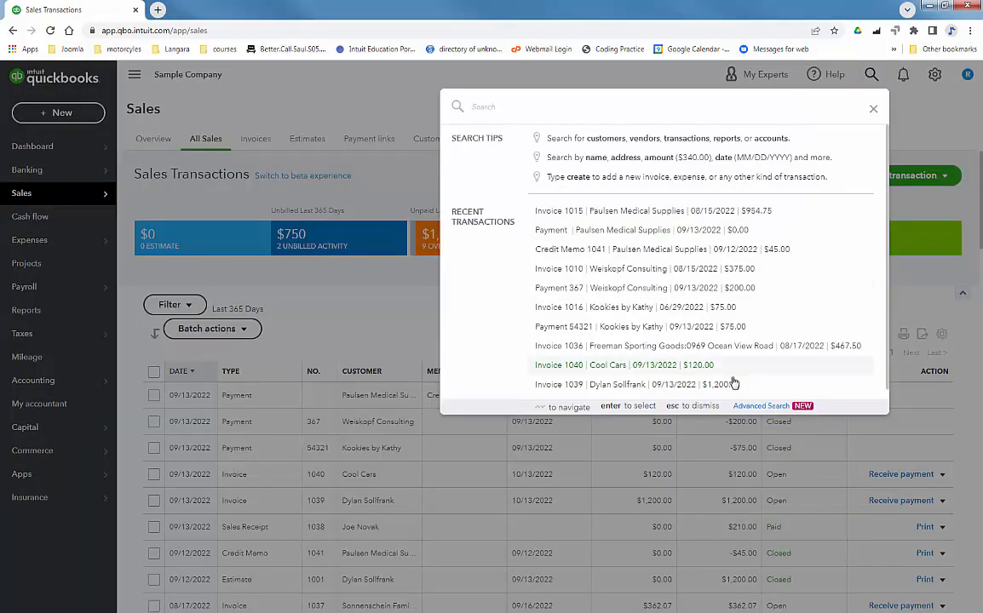
{"action": "left_click", "coordinate": [747, 406]}
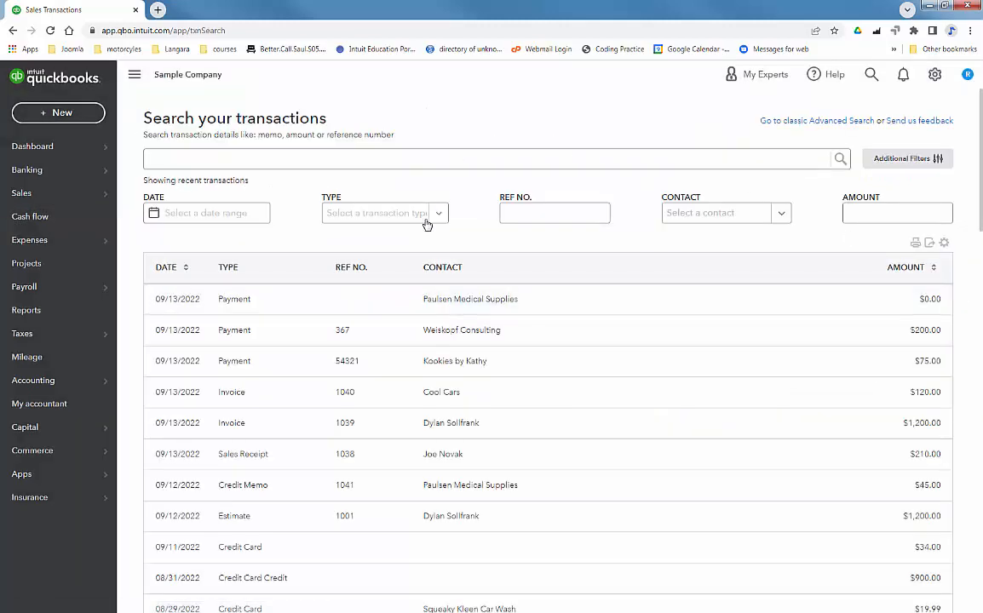
{"action": "left_click", "coordinate": [439, 215]}
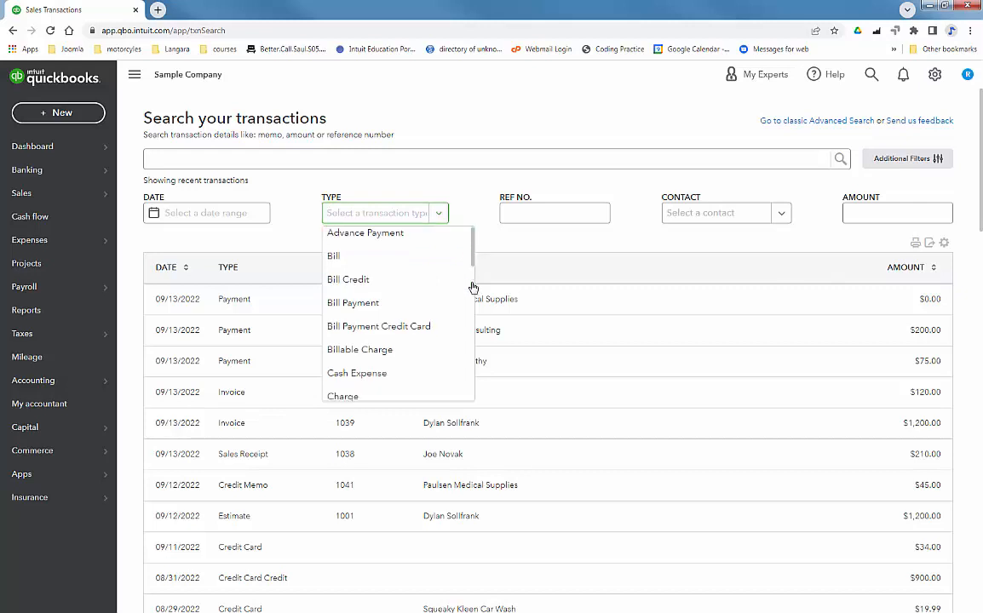
{"action": "left_click_drag", "start_coordinate": [472, 286], "coordinate": [475, 372]}
{"action": "left_click", "coordinate": [383, 257]}
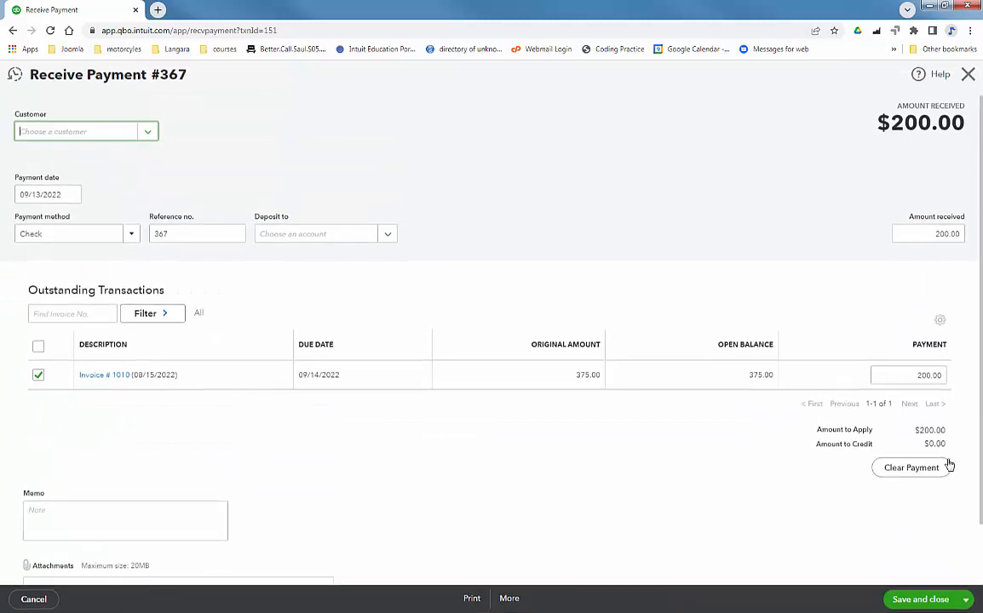
Set the payment applied to Invoice # 1010 to 175.00, then save and close the payment, accepting the change to linked transactions.
{"action": "left_click_drag", "start_coordinate": [911, 373], "coordinate": [947, 375]}
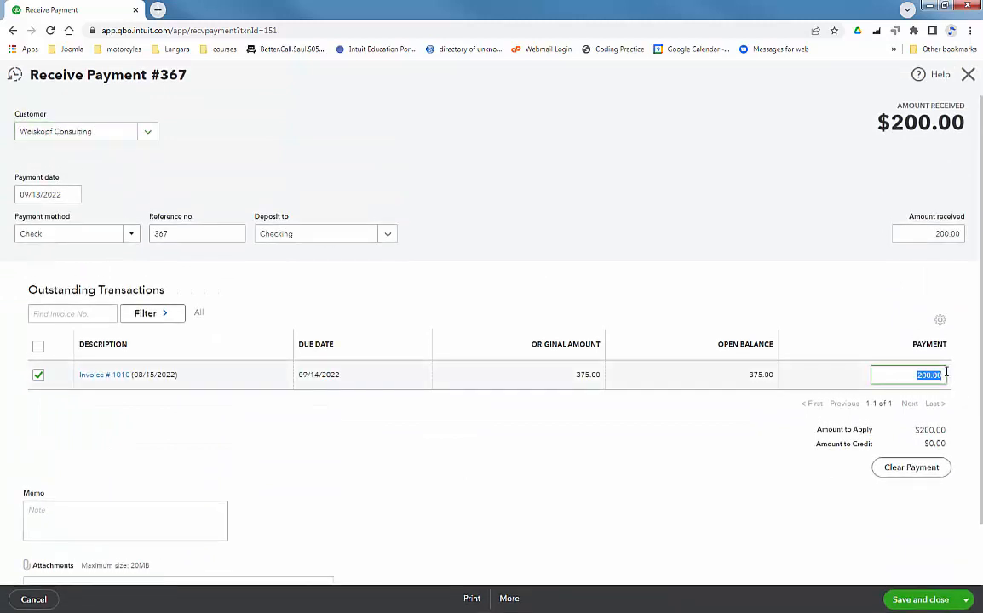
{"action": "type", "text": "175"}
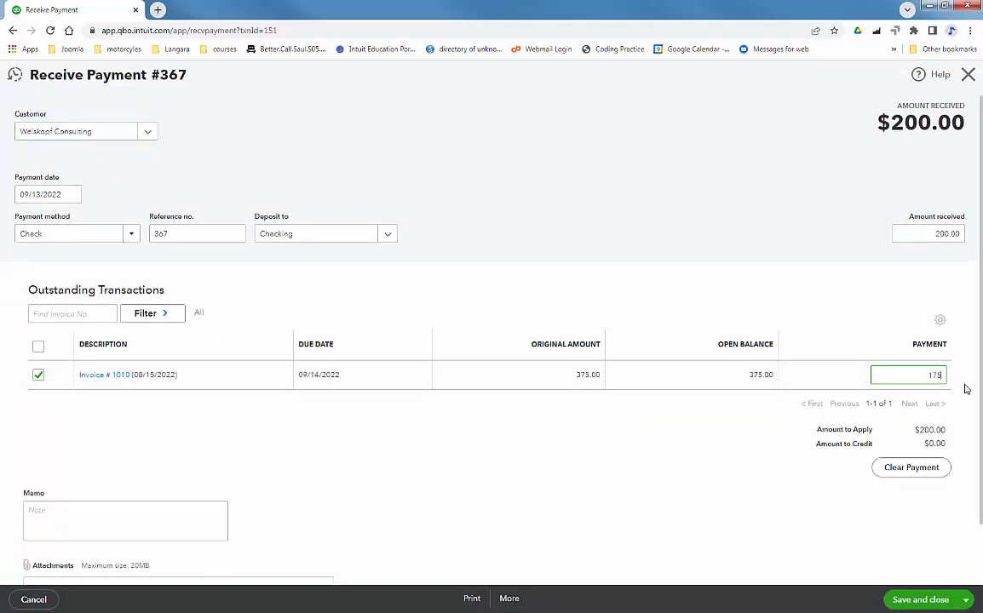
{"action": "key", "text": "Tab"}
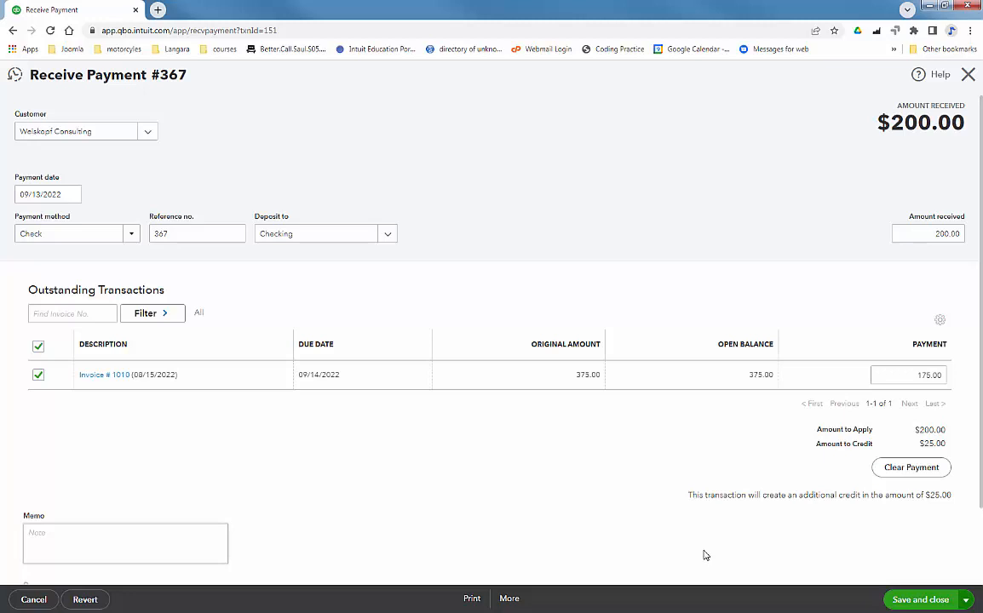
{"action": "left_click", "coordinate": [884, 600]}
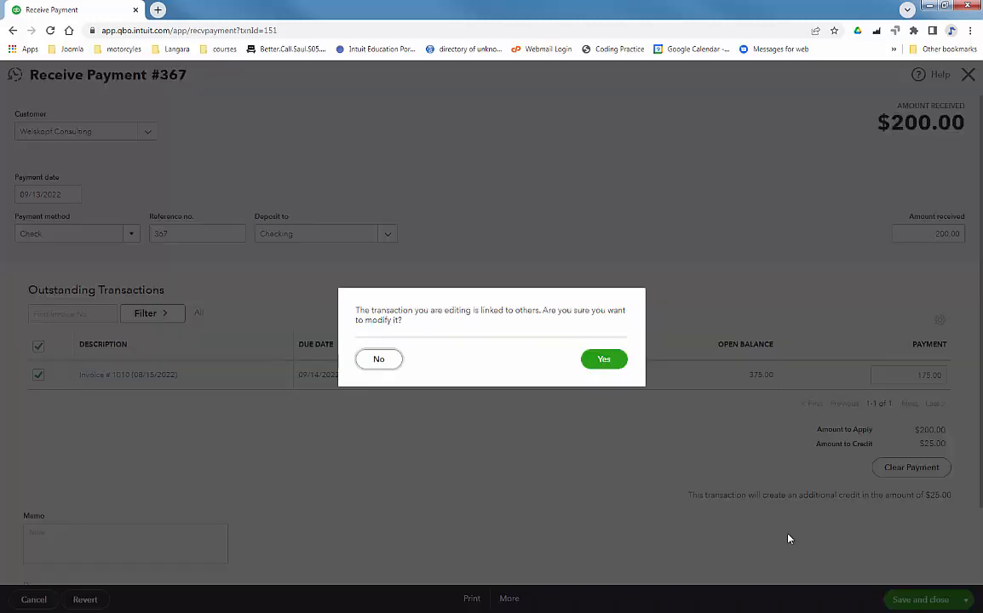
{"action": "left_click", "coordinate": [601, 359]}
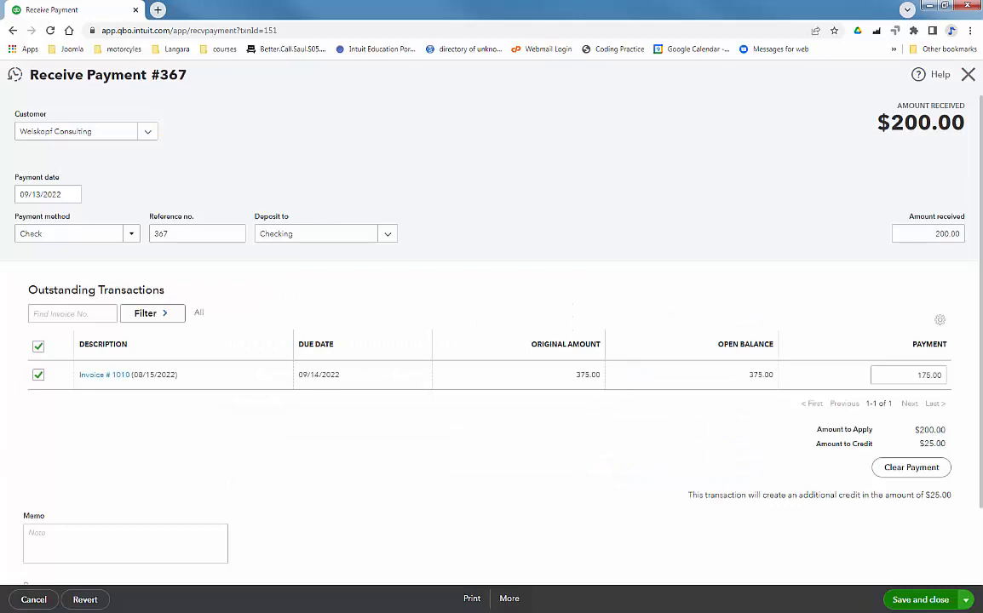